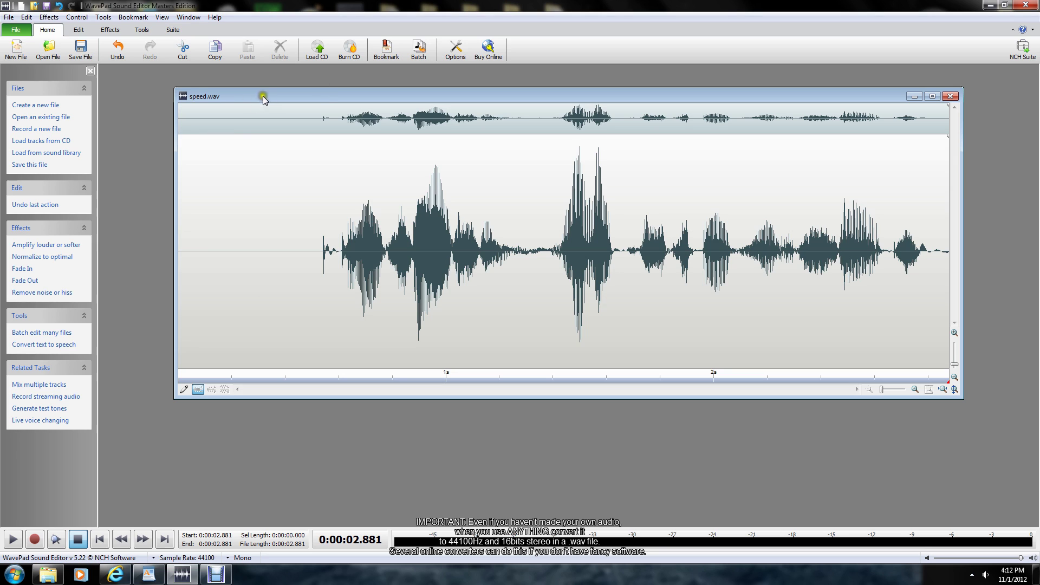
Play back part of the speed.wav recording to check its audio, and reposition its waveform window
mouse_move(246, 105)
mouse_down()
mouse_move(200, 99)
mouse_move(249, 98)
mouse_up()
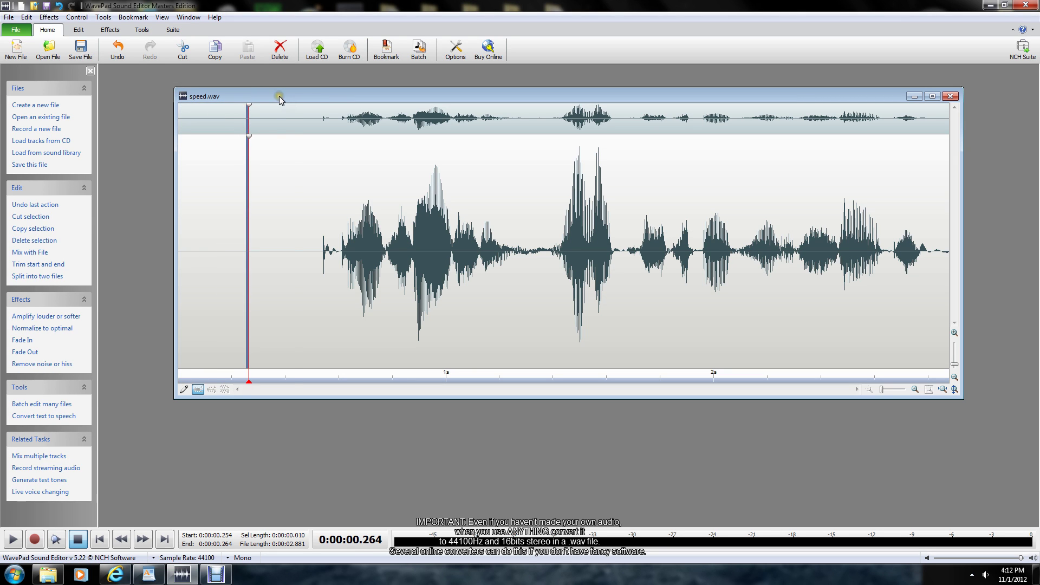
click(295, 173)
key(space)
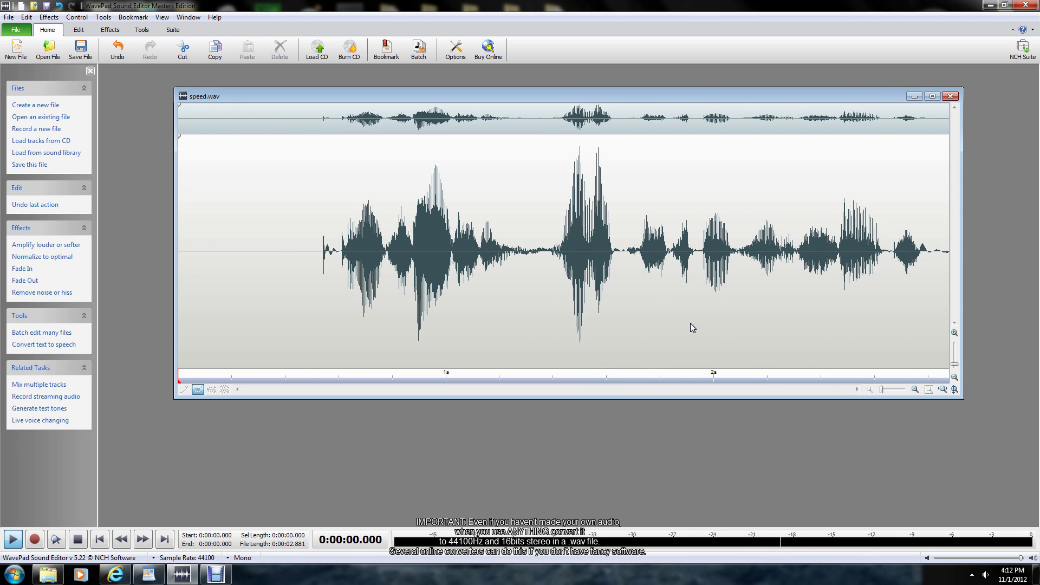
key(space)
click(292, 214)
click(302, 241)
click(314, 264)
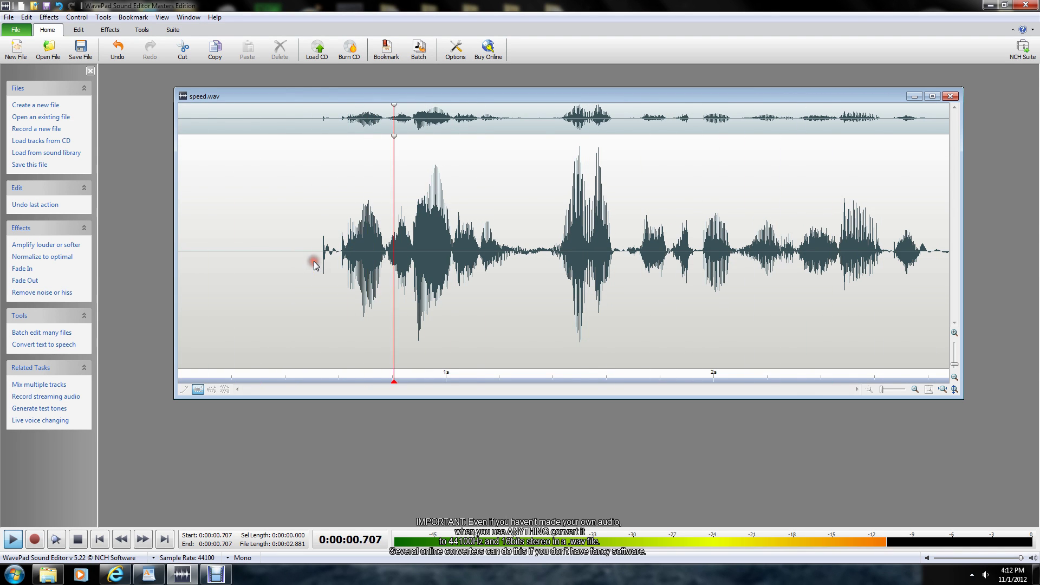
key(space)
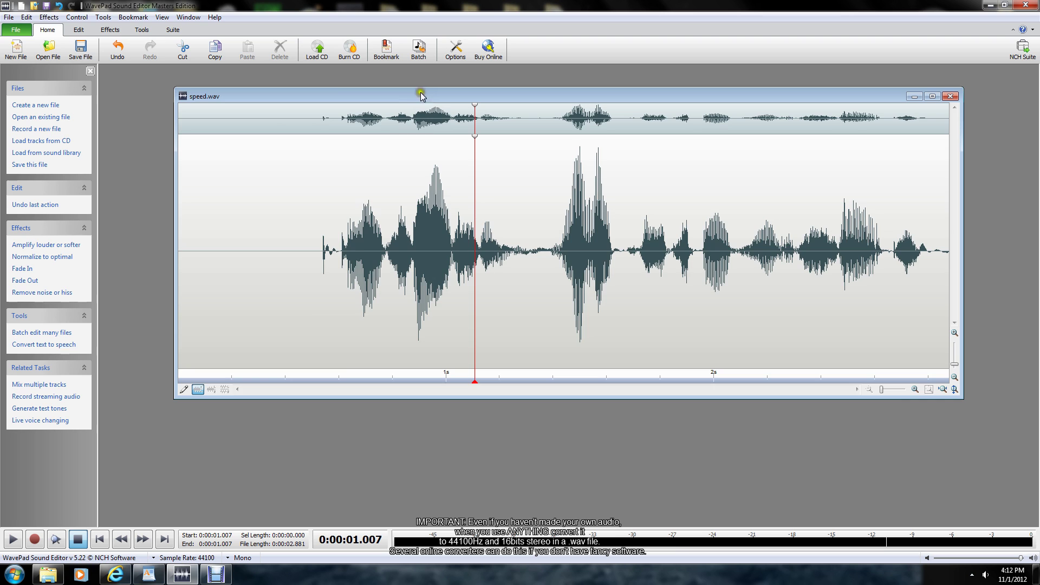
drag(421, 96, 357, 94)
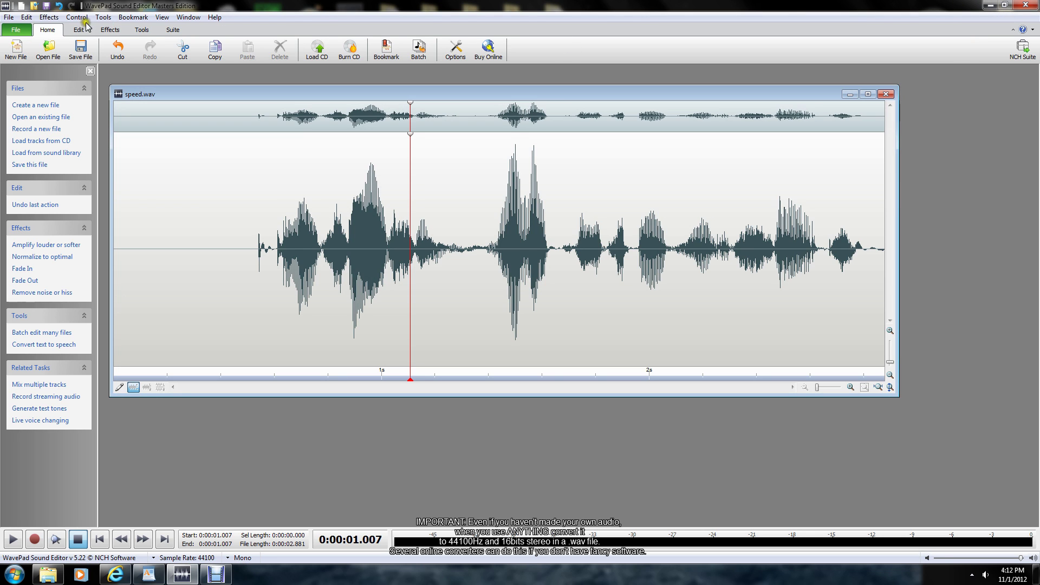
Save speed.wav as PCM Uncompressed at 44100 Hz, 16 Bits, Stereo, and close the audio editor
click(77, 51)
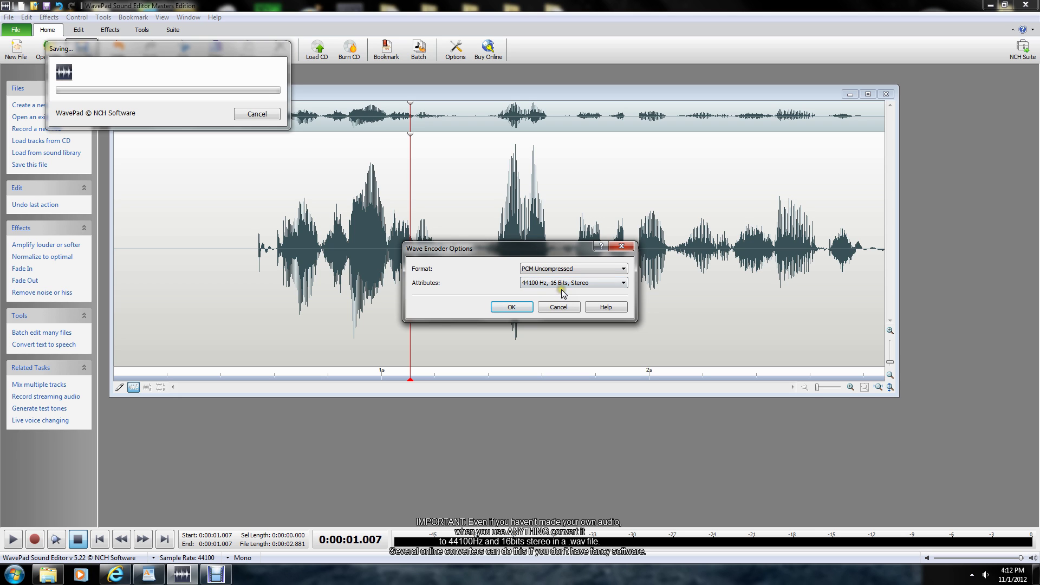
click(510, 308)
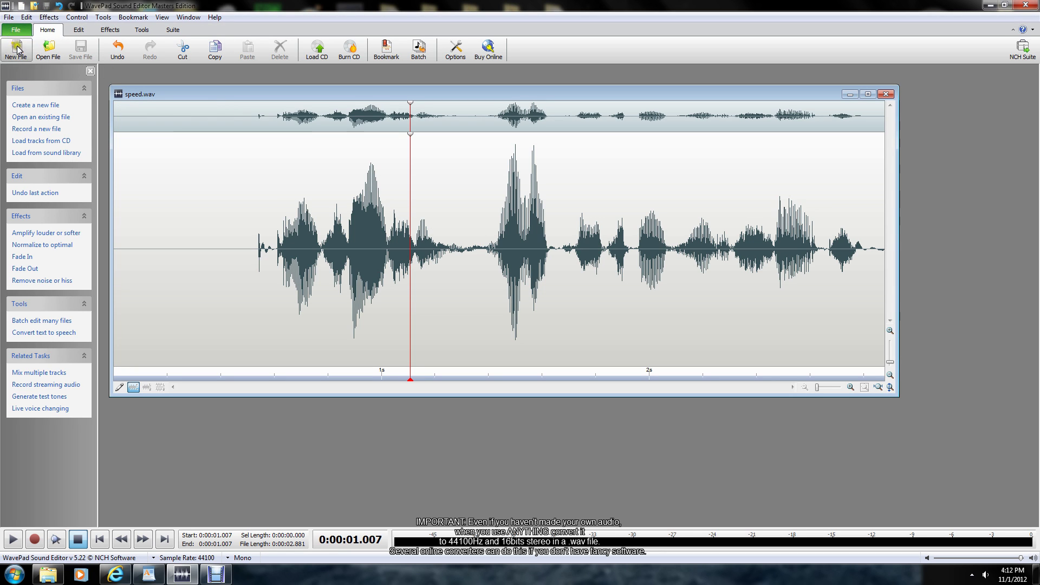
click(887, 95)
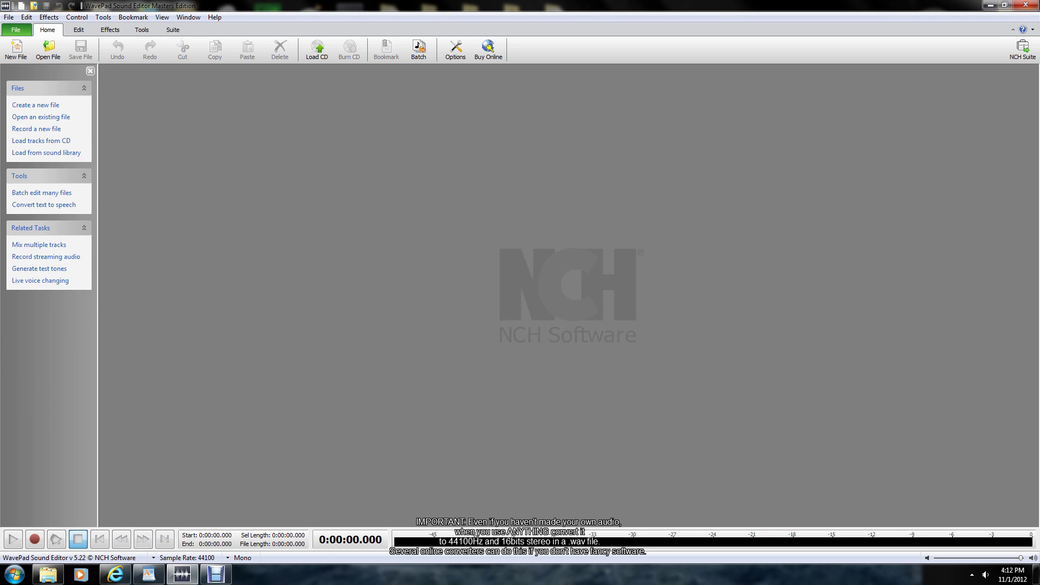
click(1025, 5)
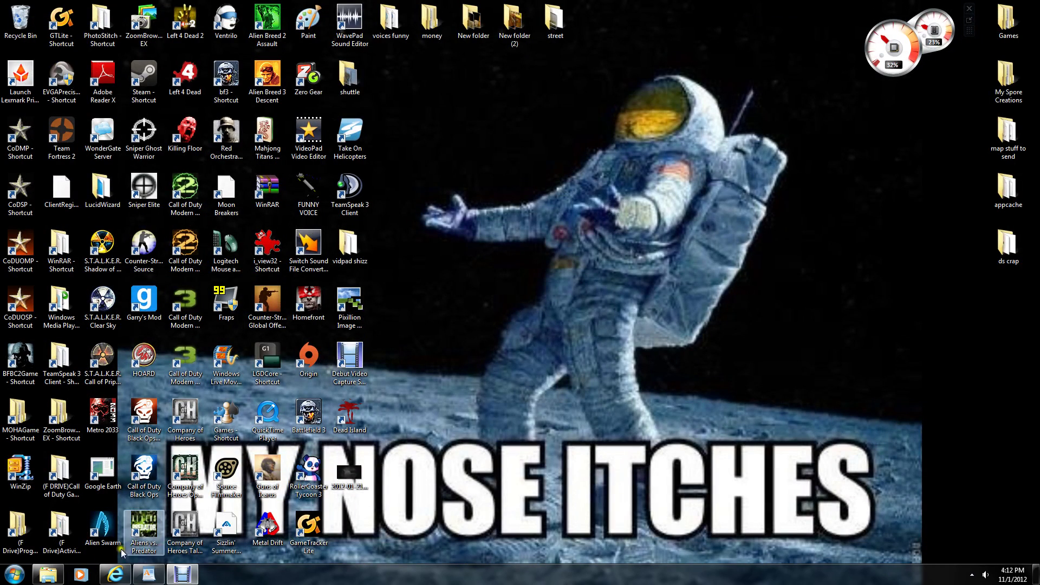
Copy the speed sound file from the music wavs folder in the Documents library
click(16, 574)
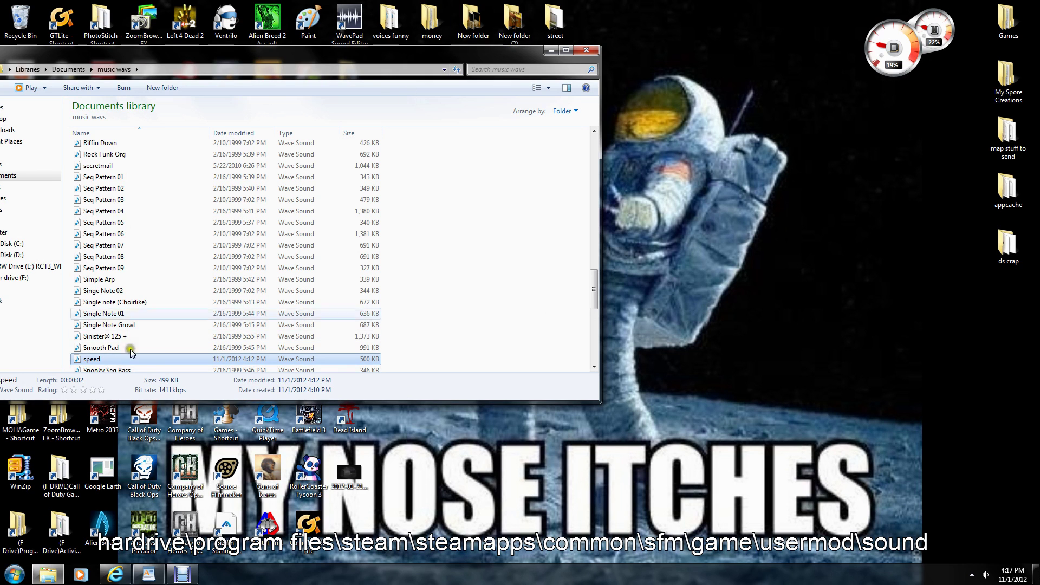
drag(374, 57, 625, 45)
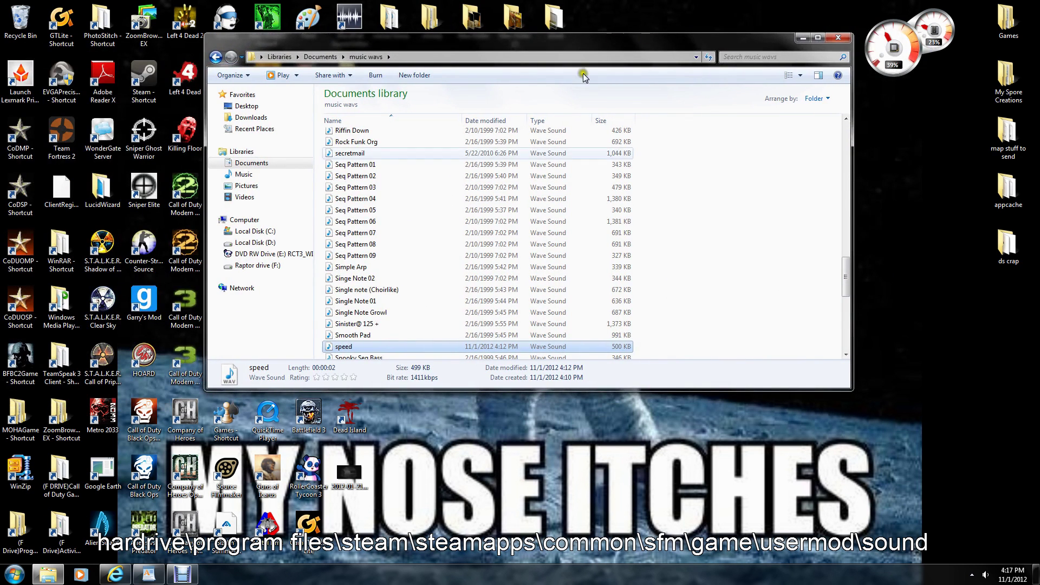
right_click(346, 350)
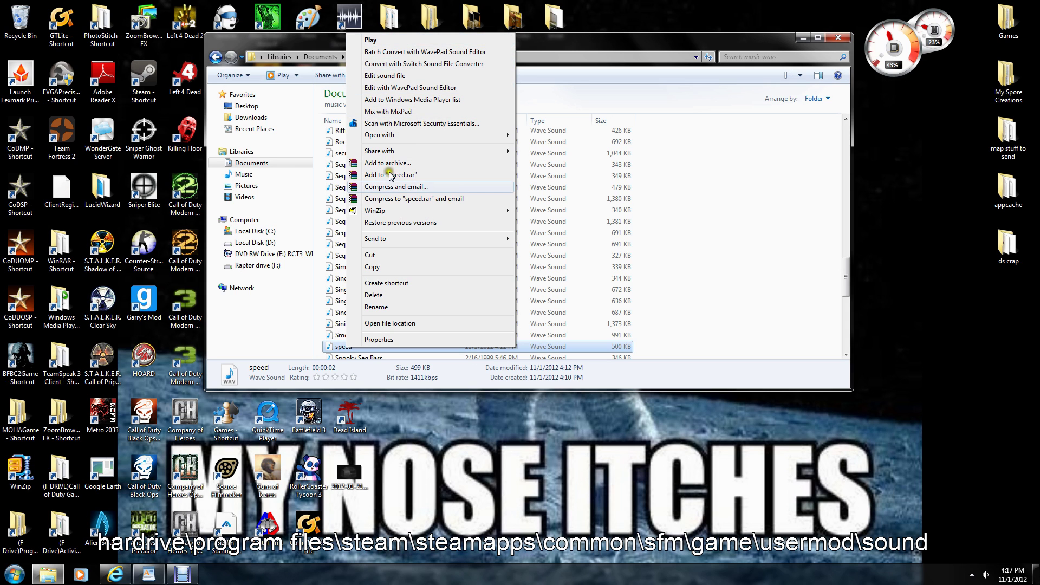
click(381, 267)
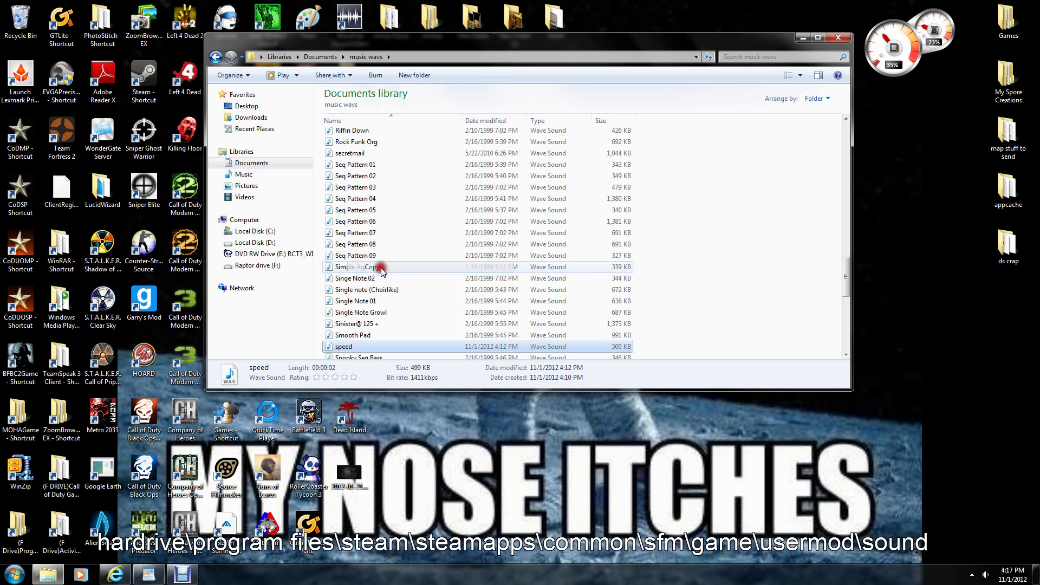
Open the folder Program Files\Steam\SteamApps\common on the Raptor drive (F:)
click(258, 266)
click(368, 154)
double_click(368, 154)
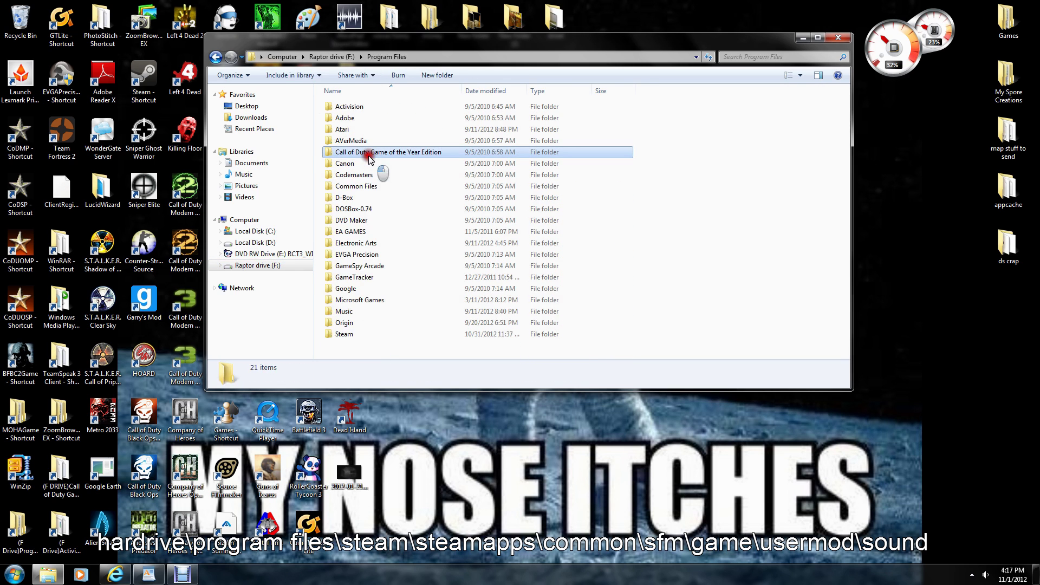
double_click(359, 335)
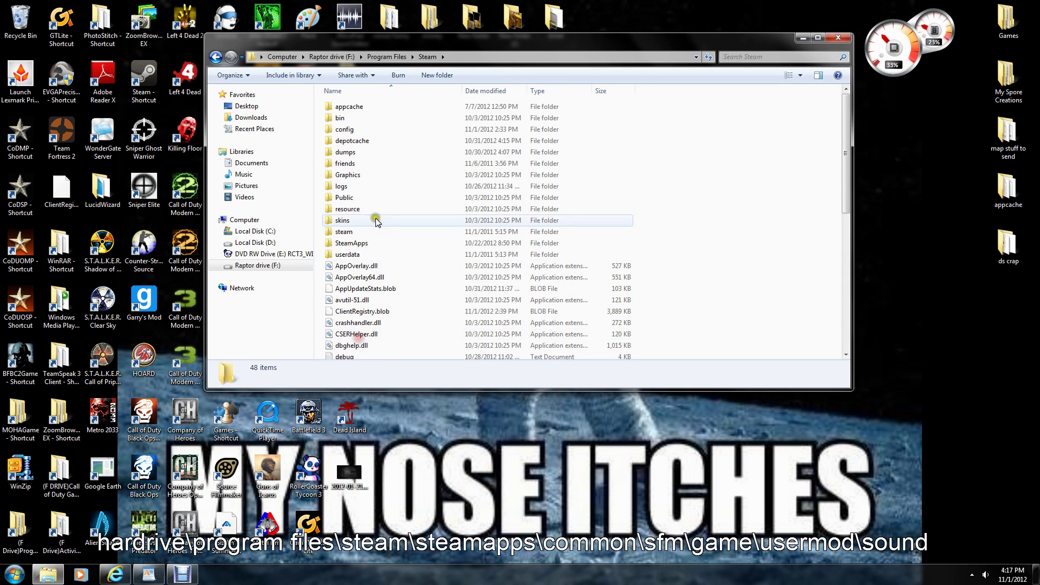
double_click(347, 255)
click(215, 56)
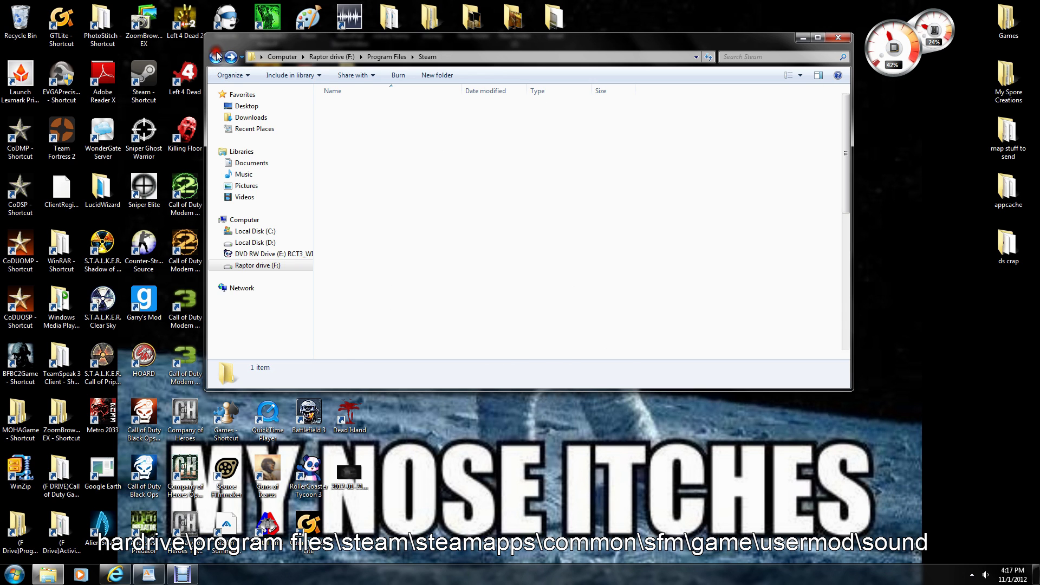
double_click(360, 243)
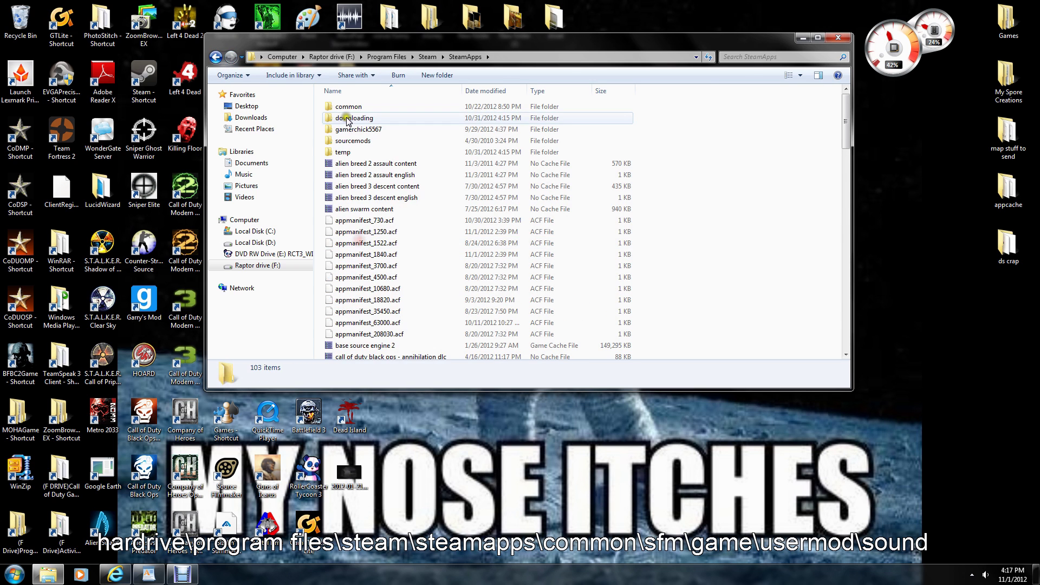
double_click(357, 107)
Open the customcrap sound folder under SourceFilmmaker\game\usermod\sound
scroll(409, 304, down, 3)
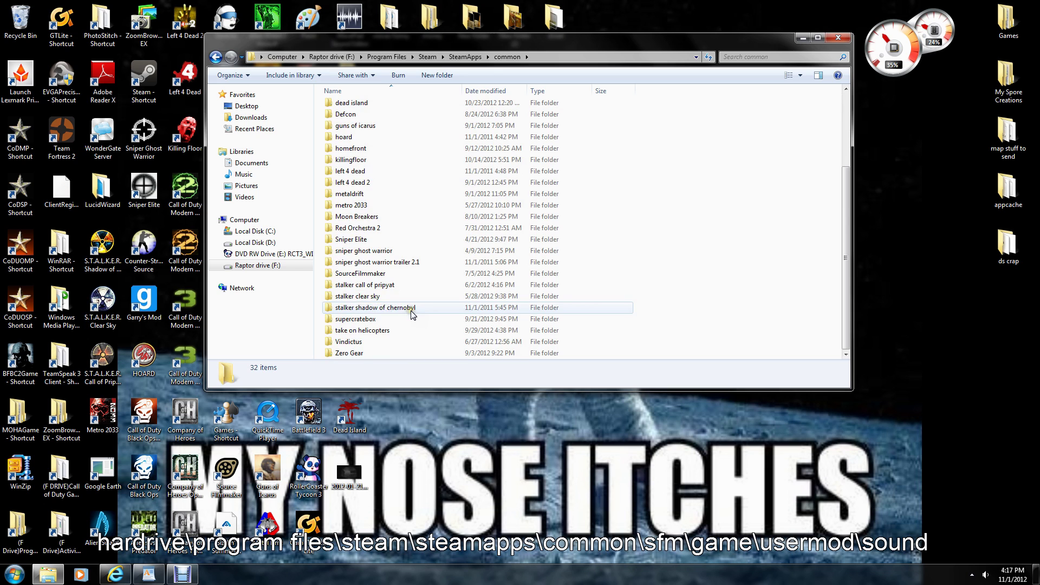
double_click(371, 276)
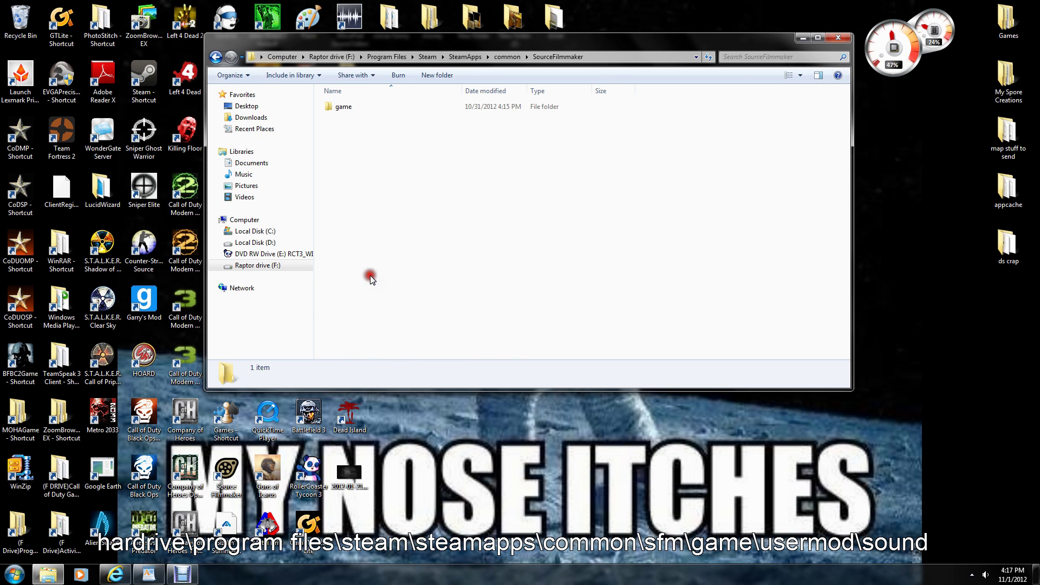
double_click(342, 106)
double_click(352, 197)
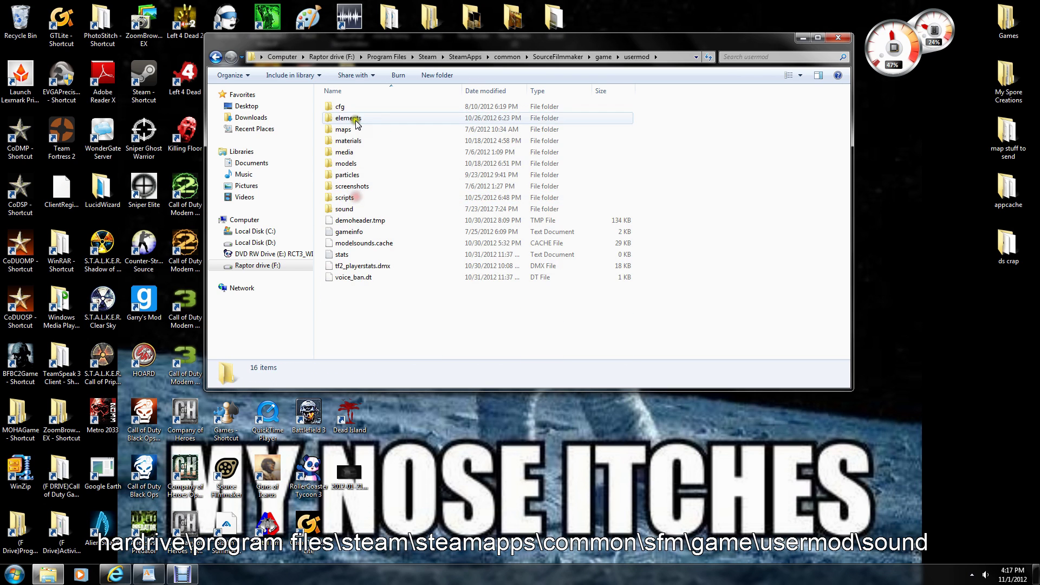
double_click(362, 208)
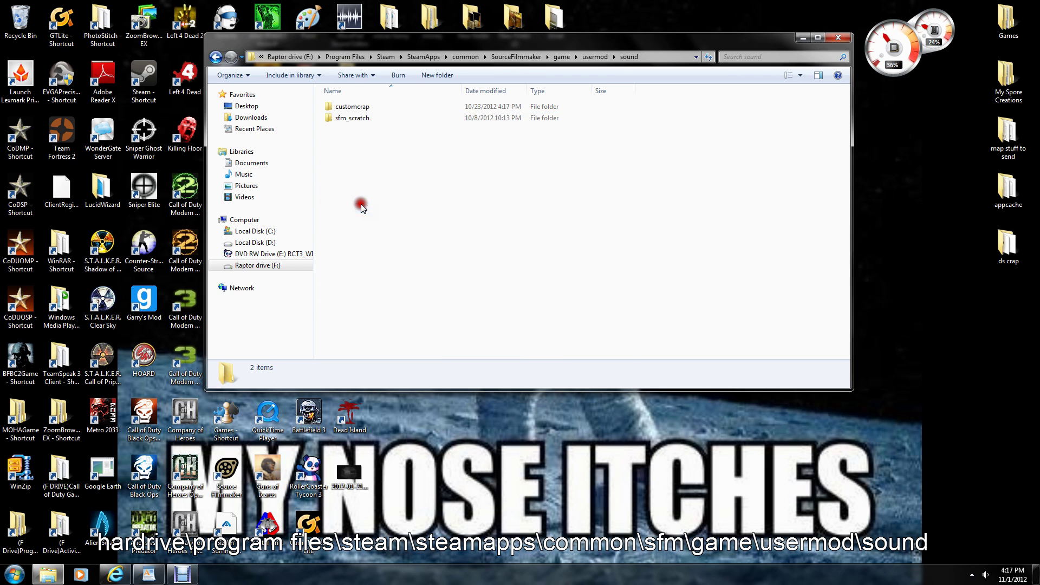
double_click(353, 107)
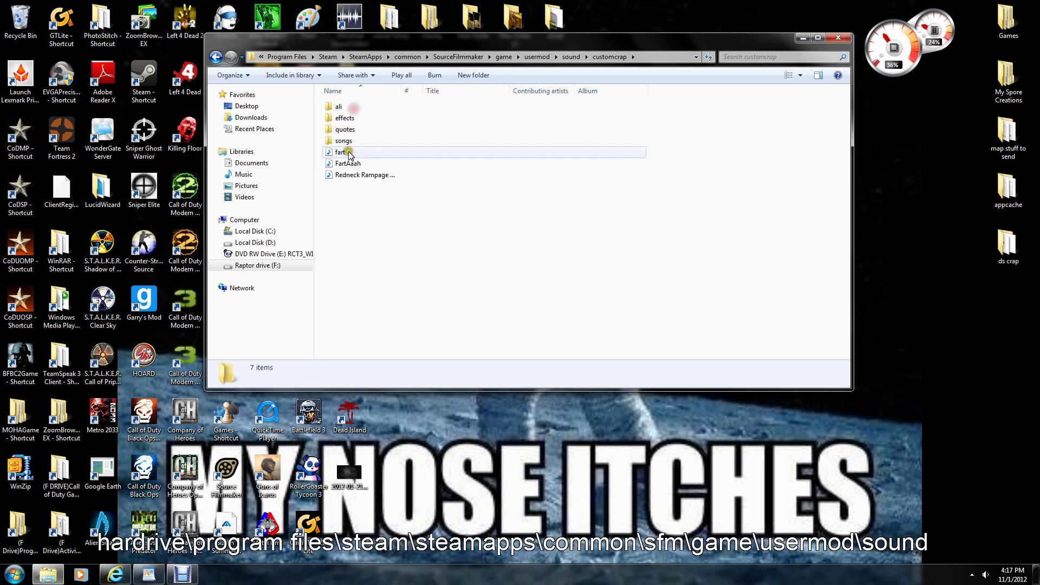
Paste the copied speed sound file into the customcrap folder and close the folder window
right_click(350, 207)
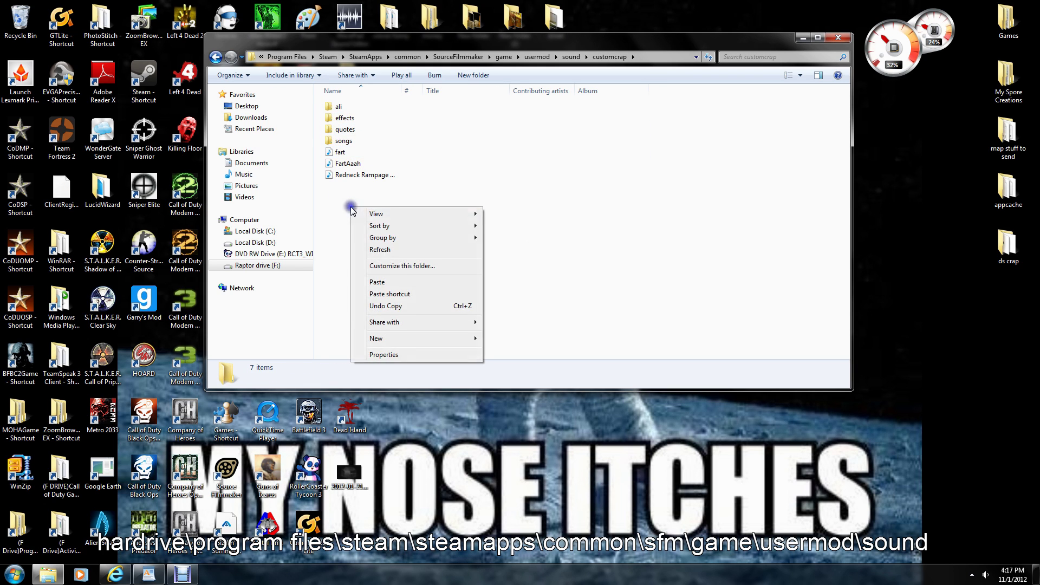
click(400, 284)
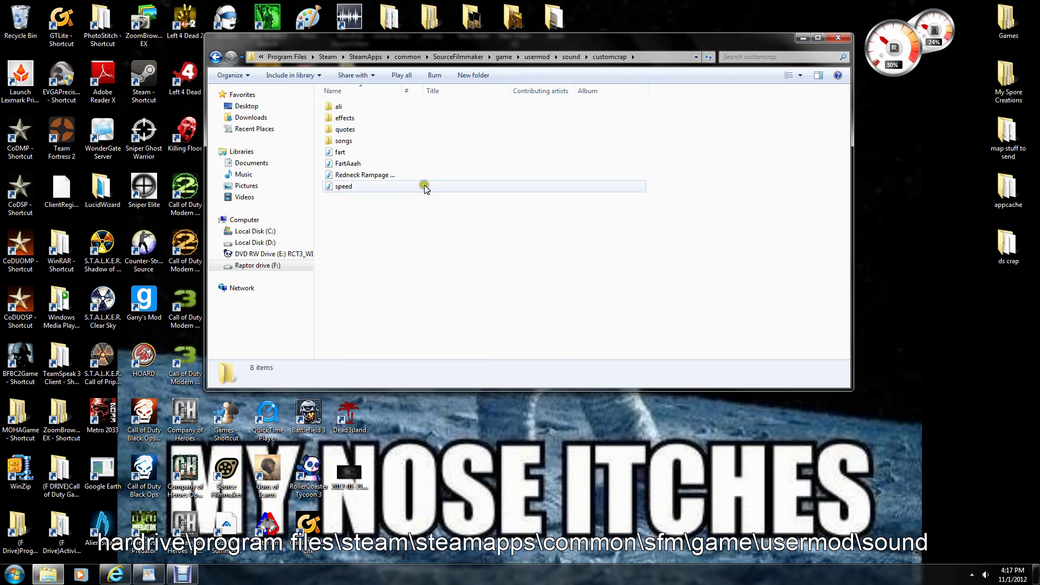
click(843, 39)
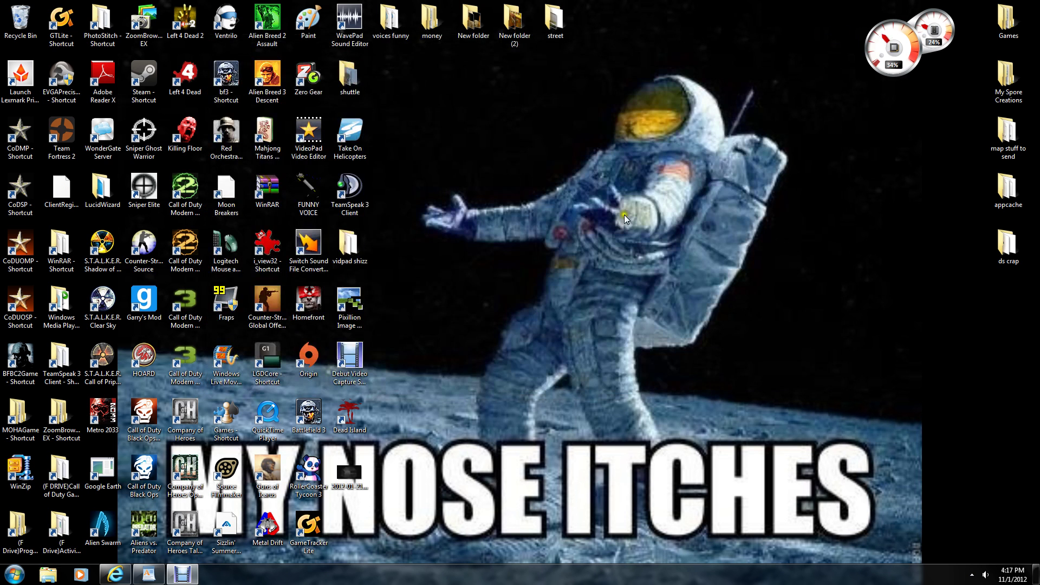
Switch to Source Filmmaker and create a new session named tutorial
click(182, 575)
click(750, 385)
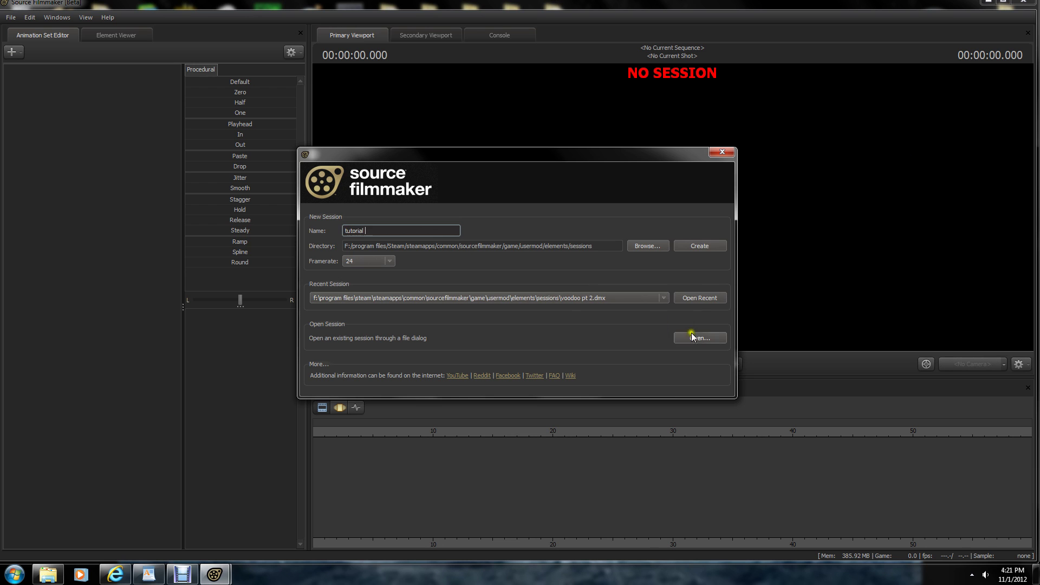
click(699, 247)
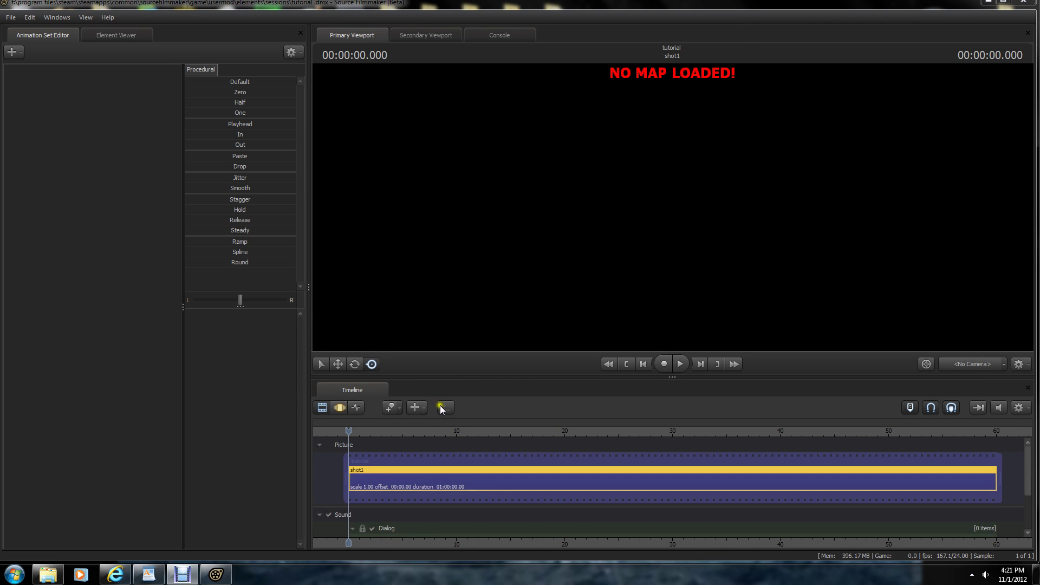
Load the map arena_nucleus.bsp into the session
mouse_move(349, 430)
mouse_down()
mouse_move(469, 434)
mouse_move(353, 435)
mouse_up()
right_click(446, 211)
click(472, 302)
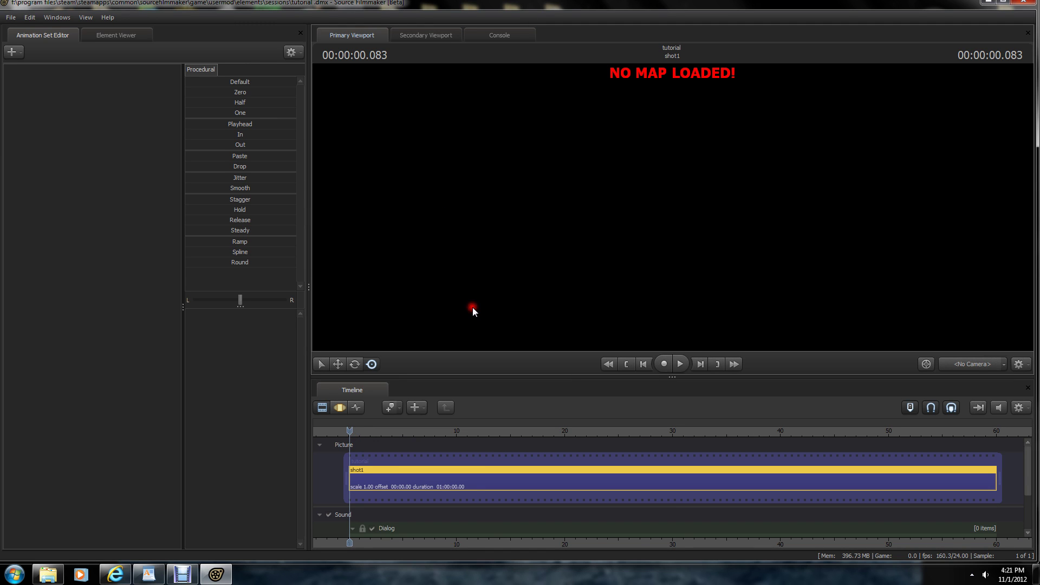
click(437, 319)
click(437, 326)
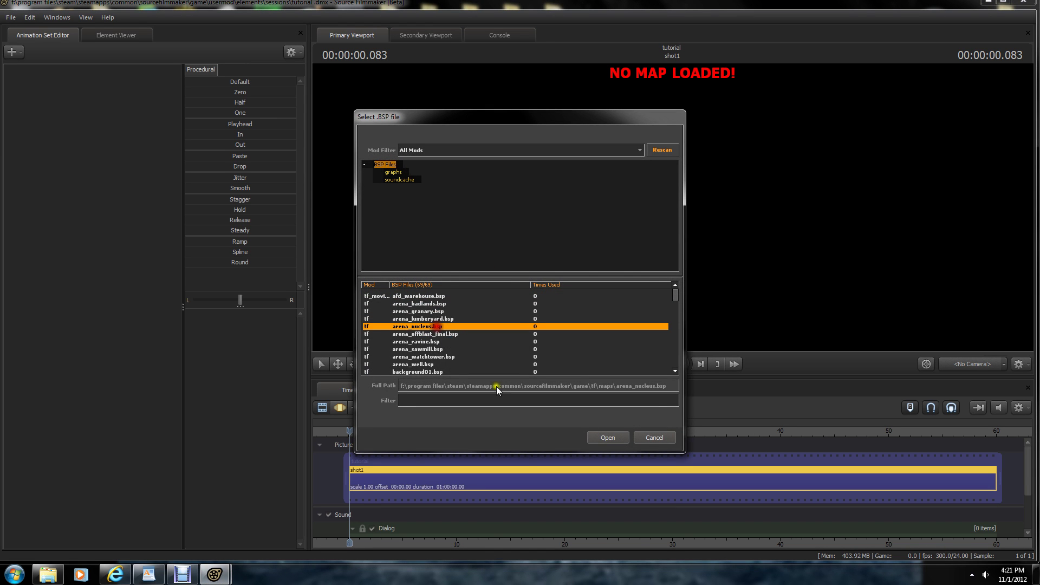
click(603, 432)
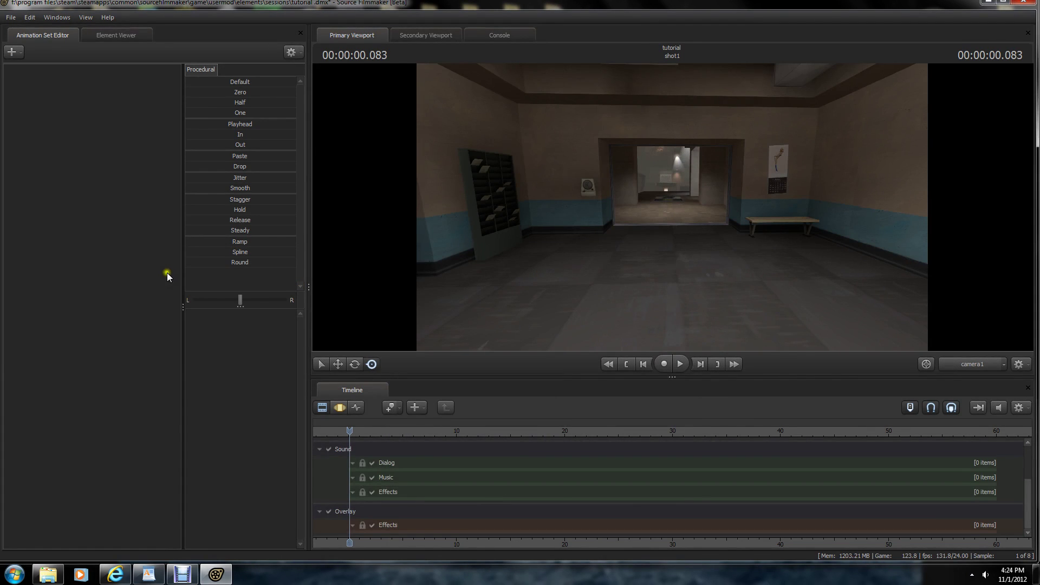
Start creating an animation set for a new model, limit the model list to the tf_movies mod, and clear the text filter
drag(828, 218, 671, 207)
drag(607, 206, 590, 207)
right_click(92, 136)
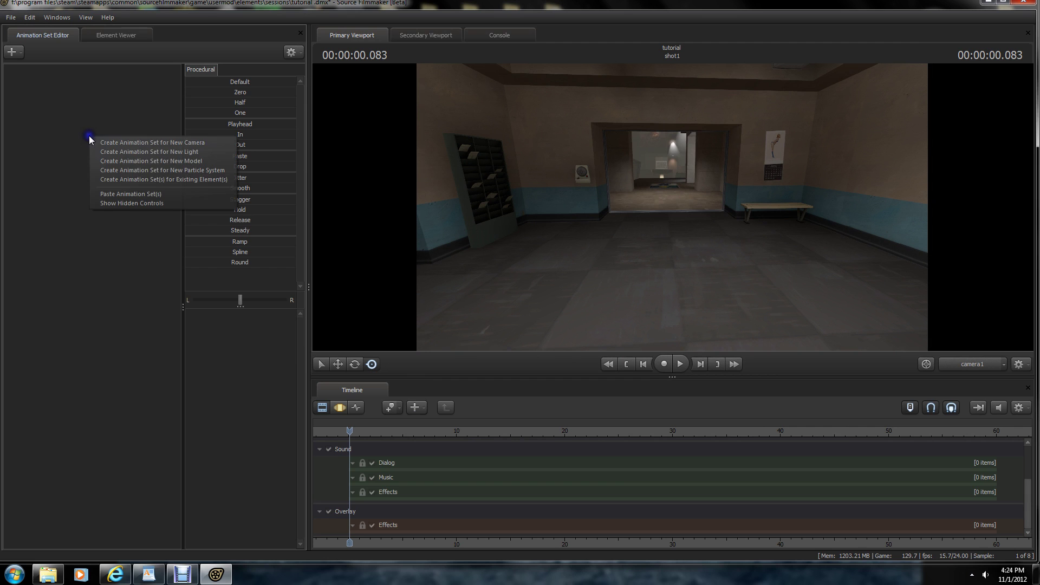
click(152, 161)
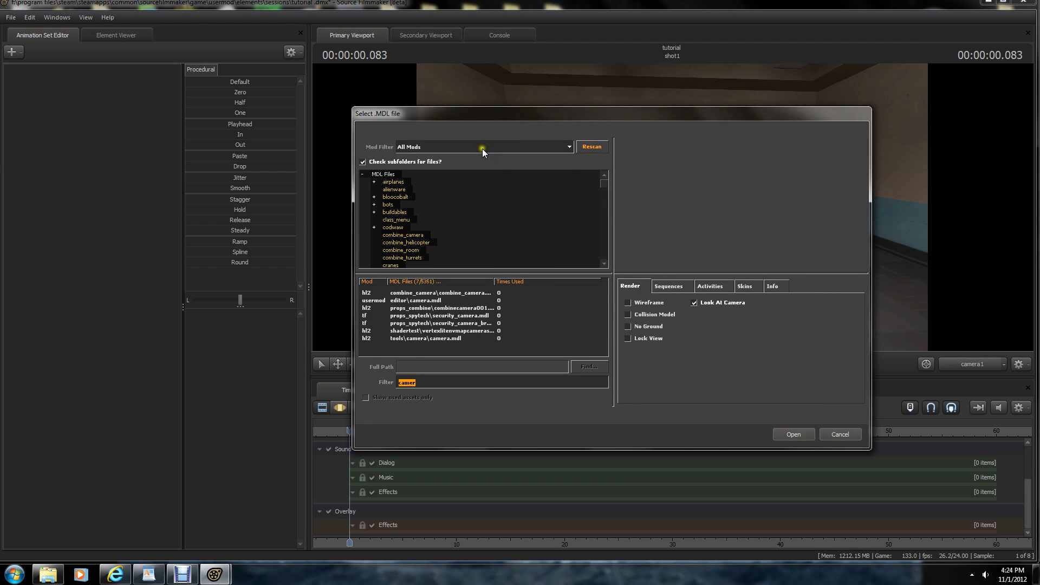
click(482, 148)
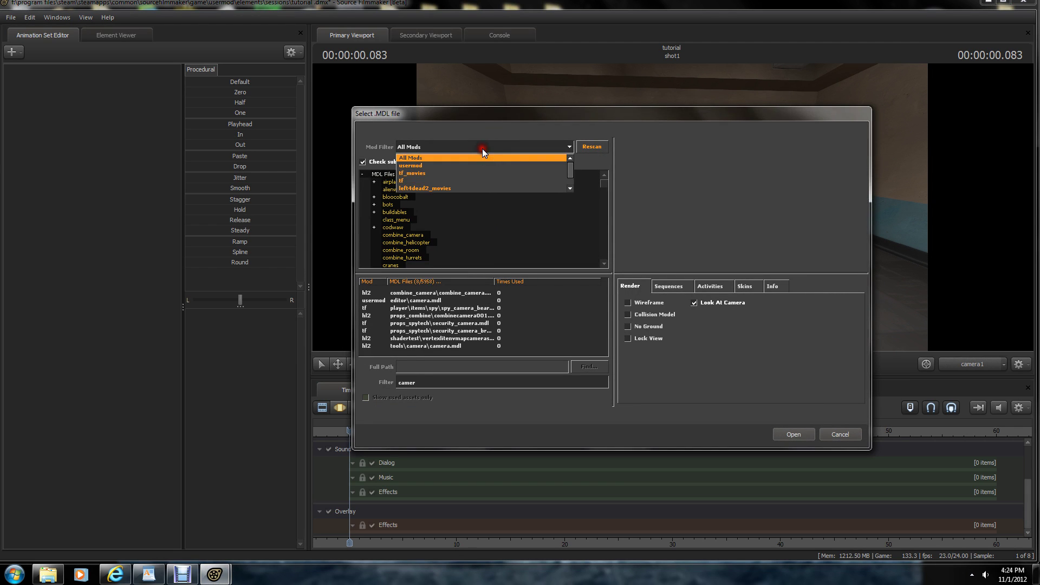
click(412, 174)
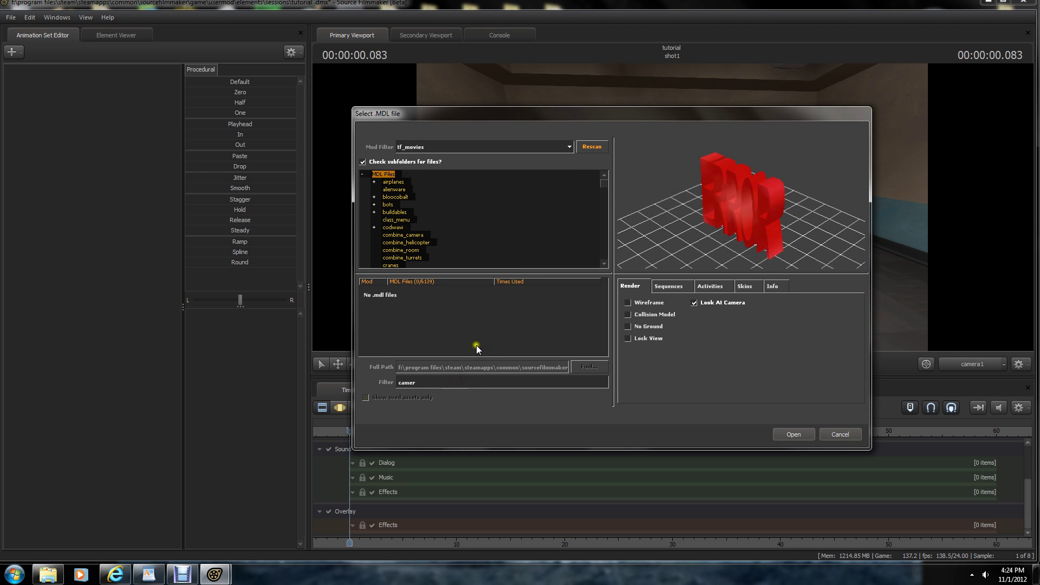
key(BackSpace)
key(BackSpace)
key(BackSpace)
key(BackSpace)
key(BackSpace)
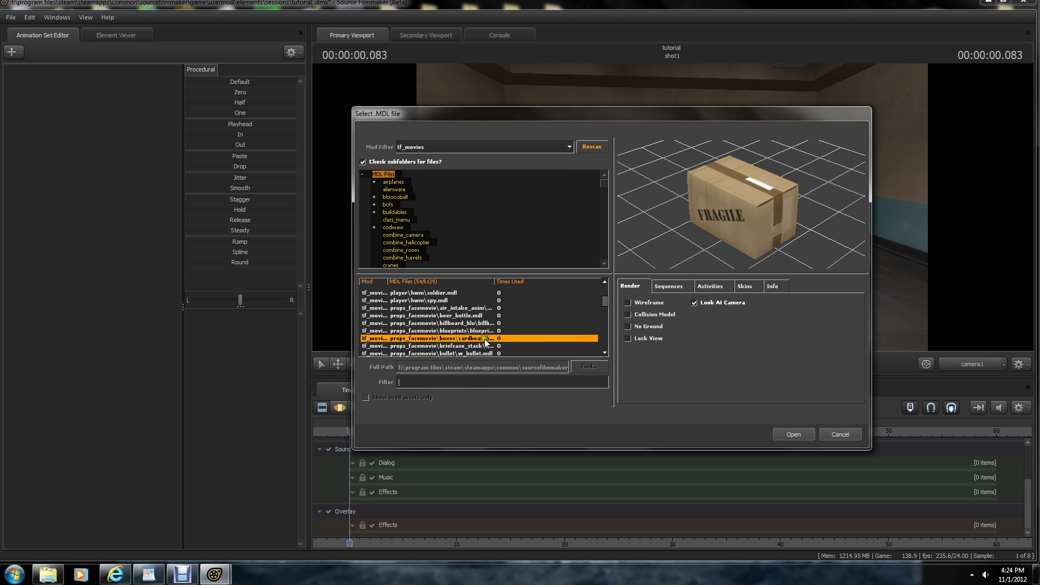
Preview the player\hwm character models and add the medic model to the session
scroll(477, 337, up, 3)
click(421, 316)
click(422, 323)
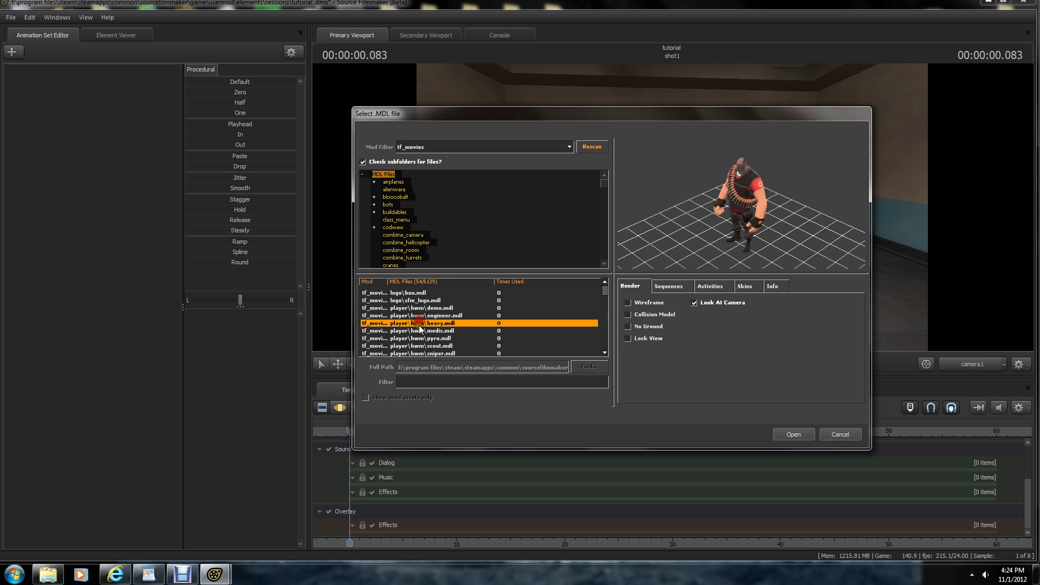
click(422, 330)
click(424, 339)
click(425, 346)
click(428, 331)
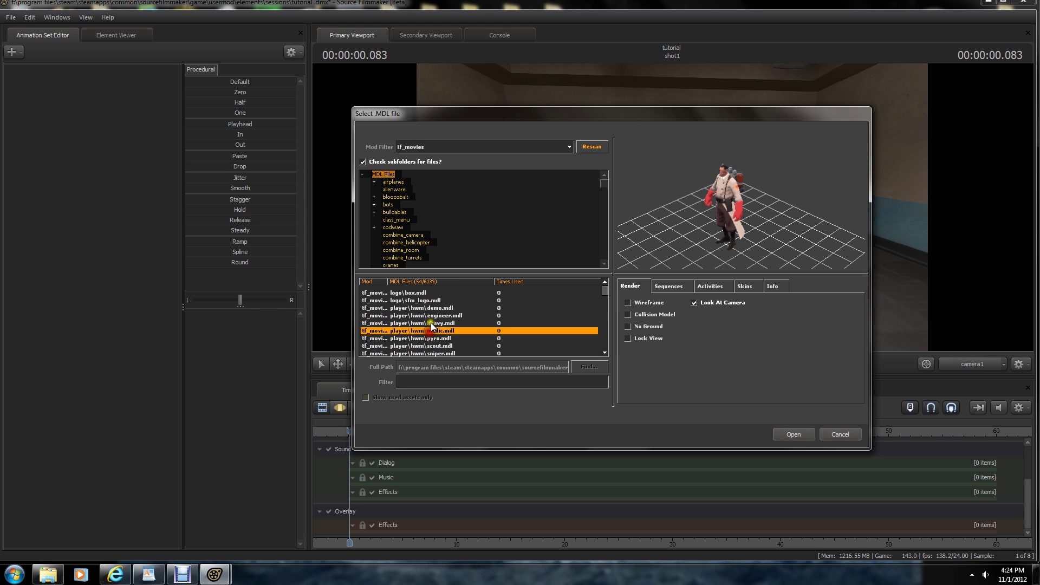
click(431, 323)
click(432, 315)
click(433, 308)
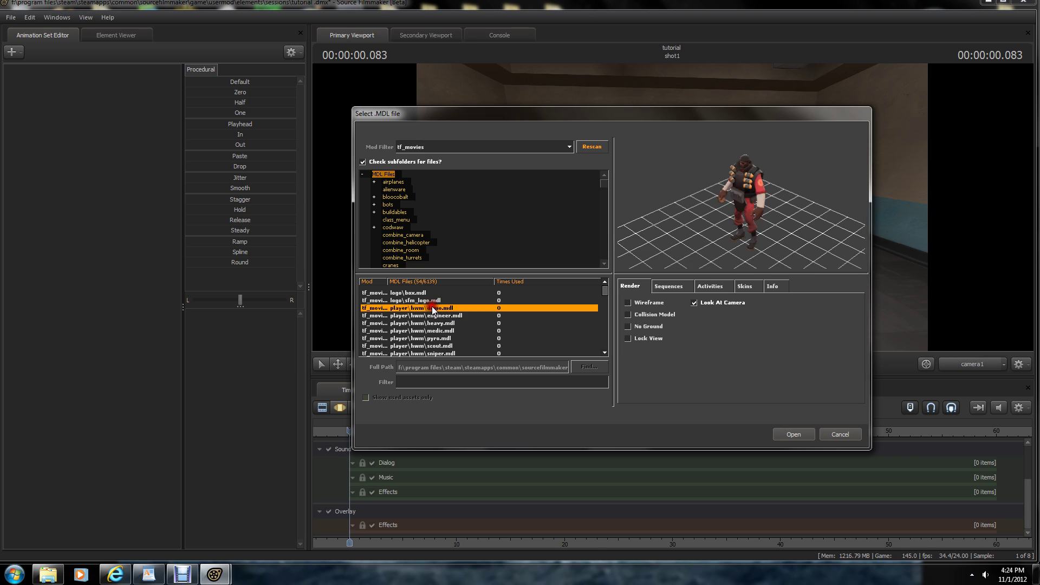
click(435, 323)
click(437, 338)
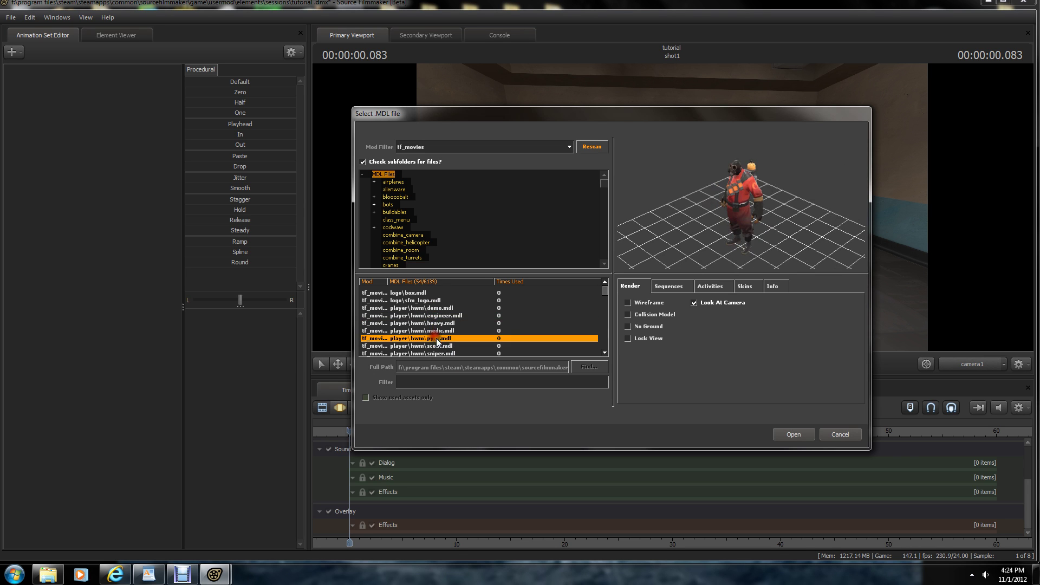
click(437, 330)
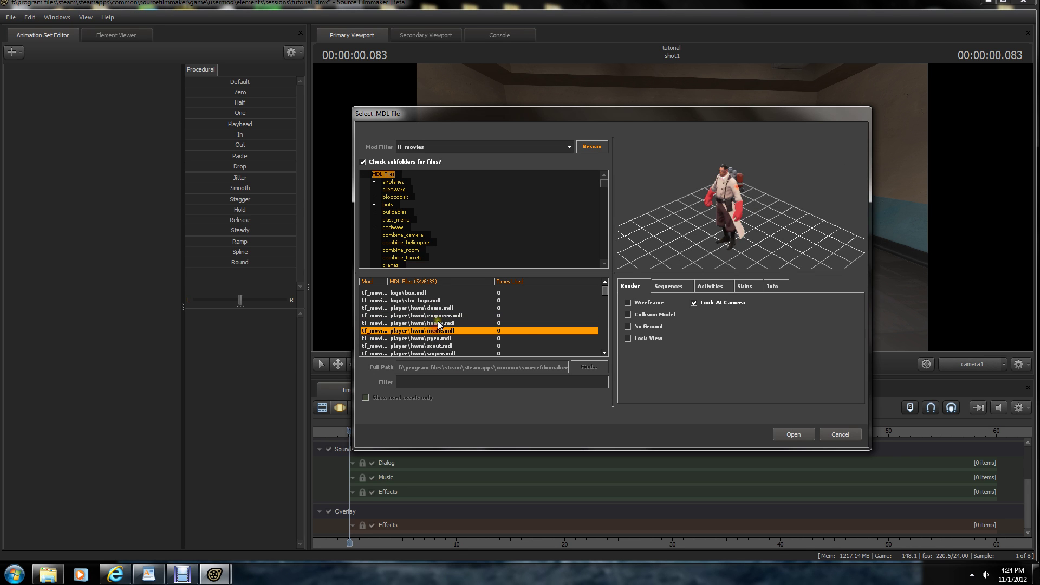
click(793, 434)
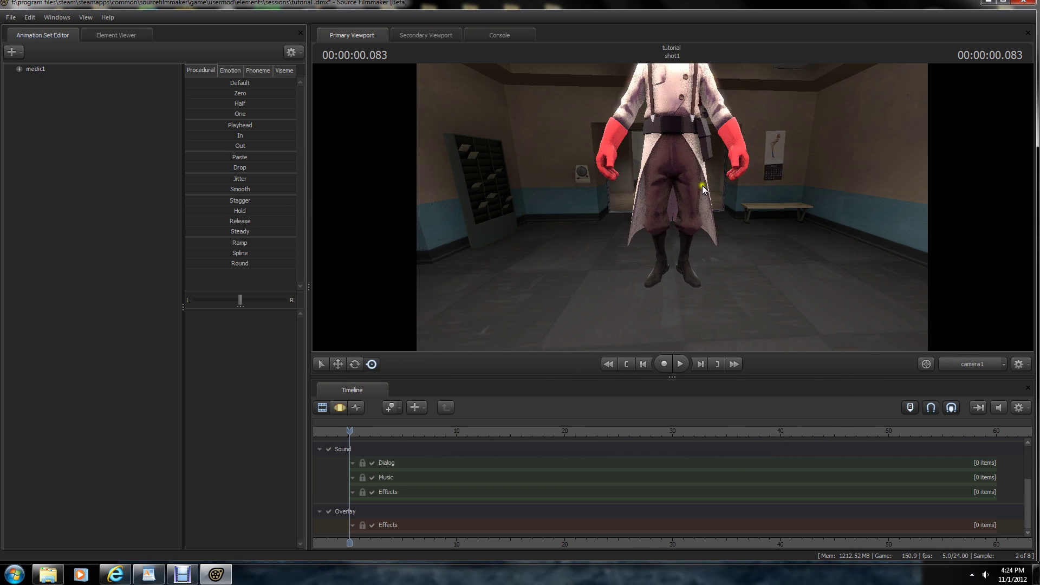
Select medic1 in the Motion Editor and place the model on the floor with the Move tool
key(w)
drag(672, 207, 672, 207)
click(32, 69)
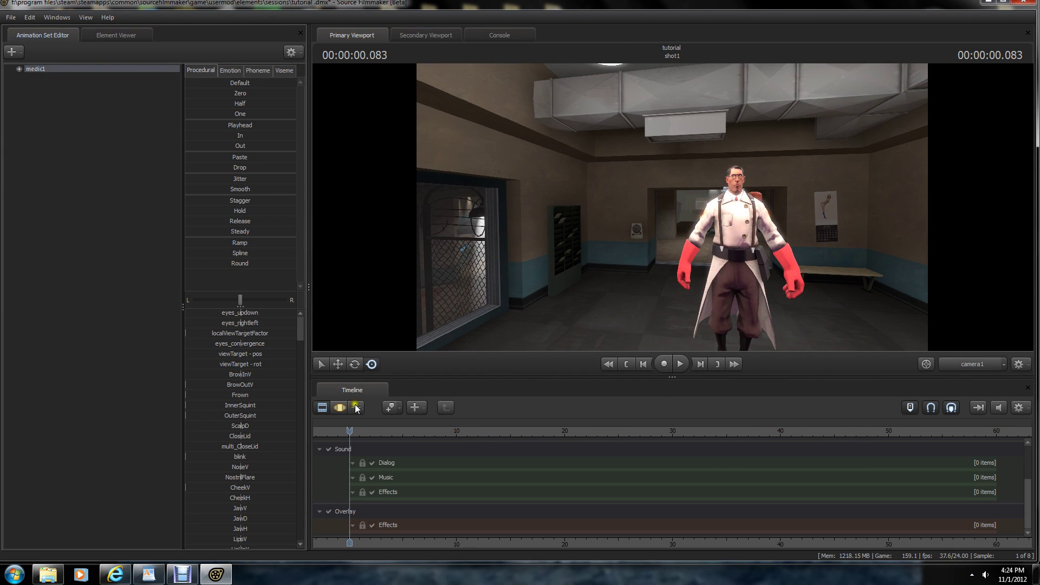
click(341, 408)
drag(672, 206, 637, 226)
click(337, 364)
key(ctrl)
key(ctrl)
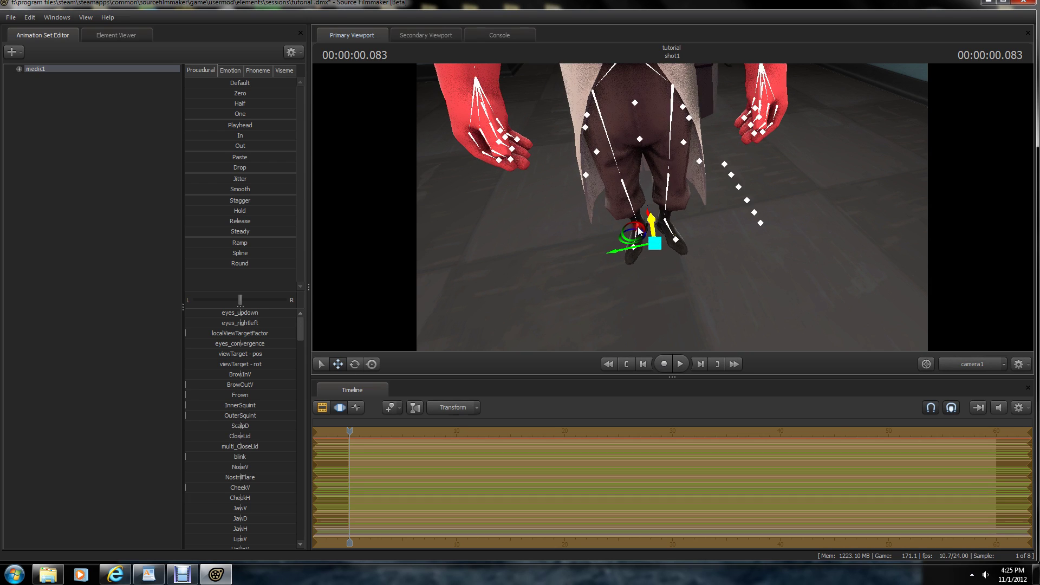
Frame camera1 closely on the medic's head and shoulders and deselect medic1
drag(750, 254, 672, 207)
key(w)
key(s)
key(w)
right_click(36, 70)
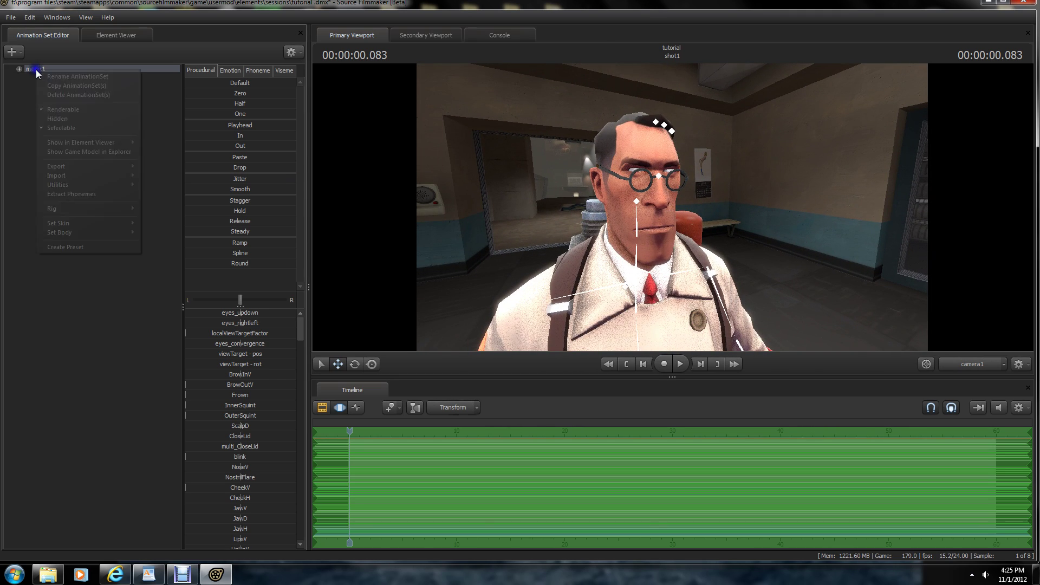
click(58, 330)
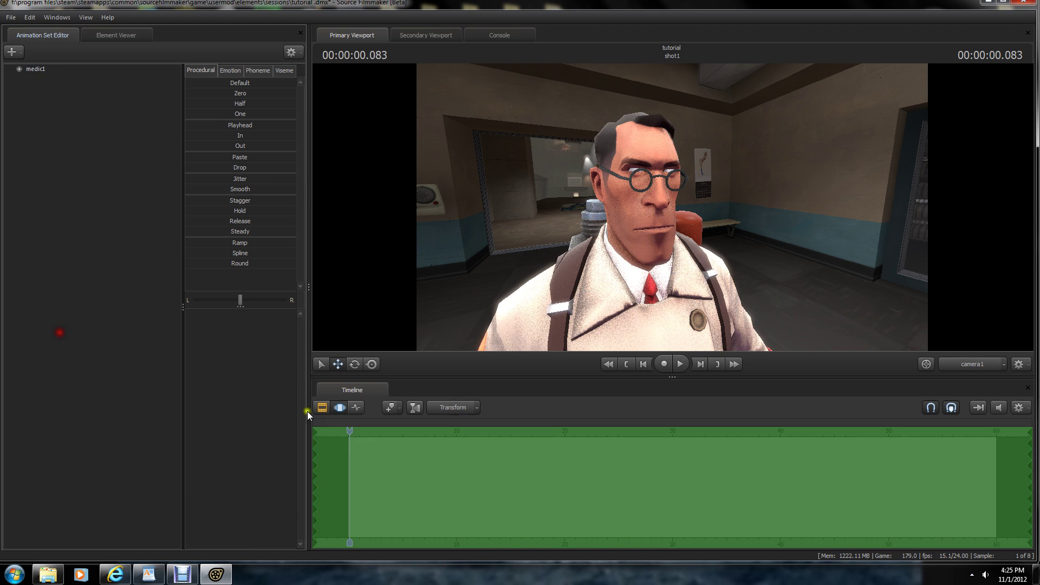
Start adding a clip to a sound track in the Clip Editor and limit the unfiltered WAV list to usermod
click(338, 408)
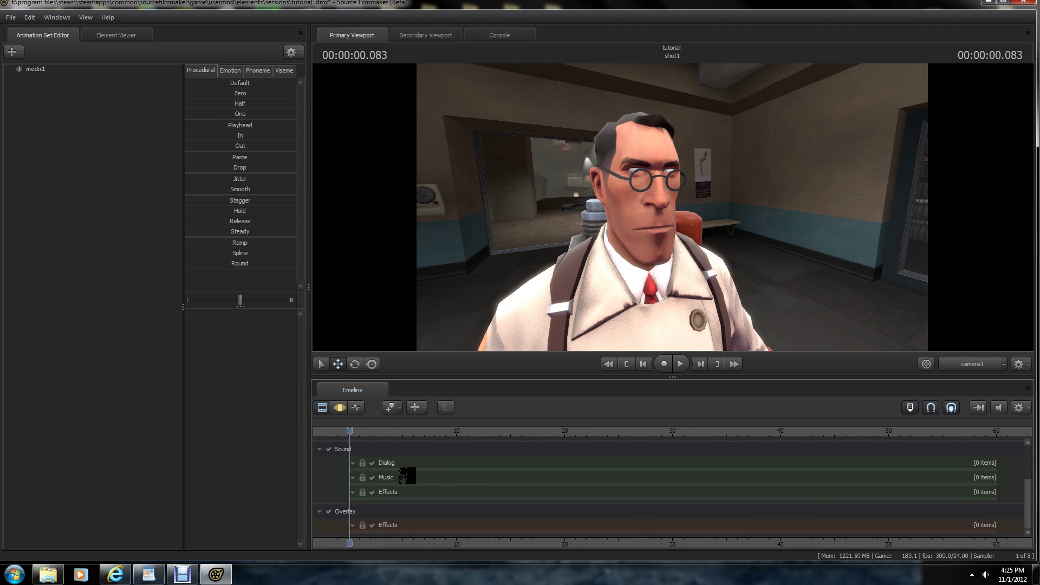
right_click(401, 475)
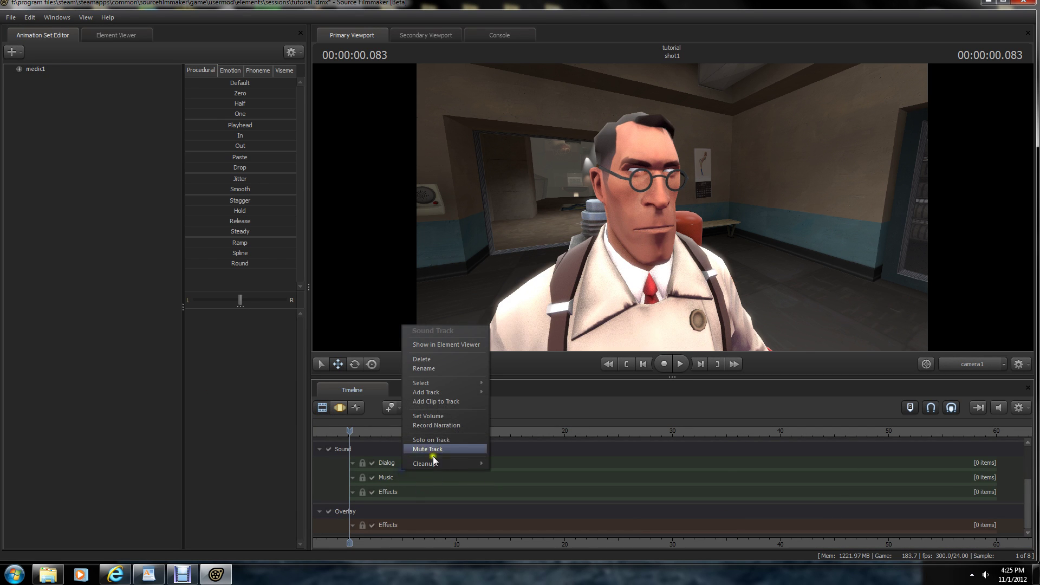
click(452, 402)
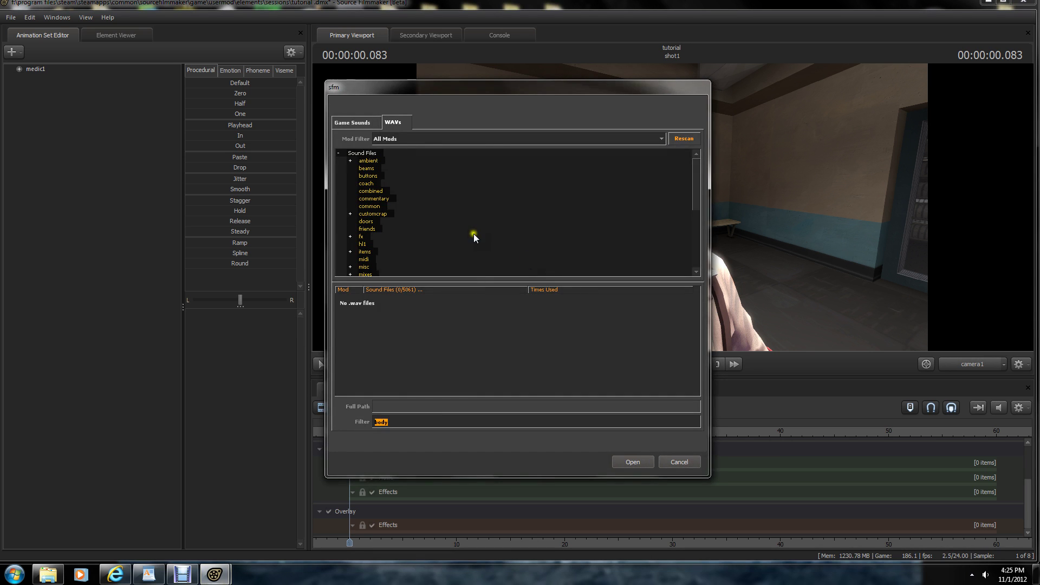
key(BackSpace)
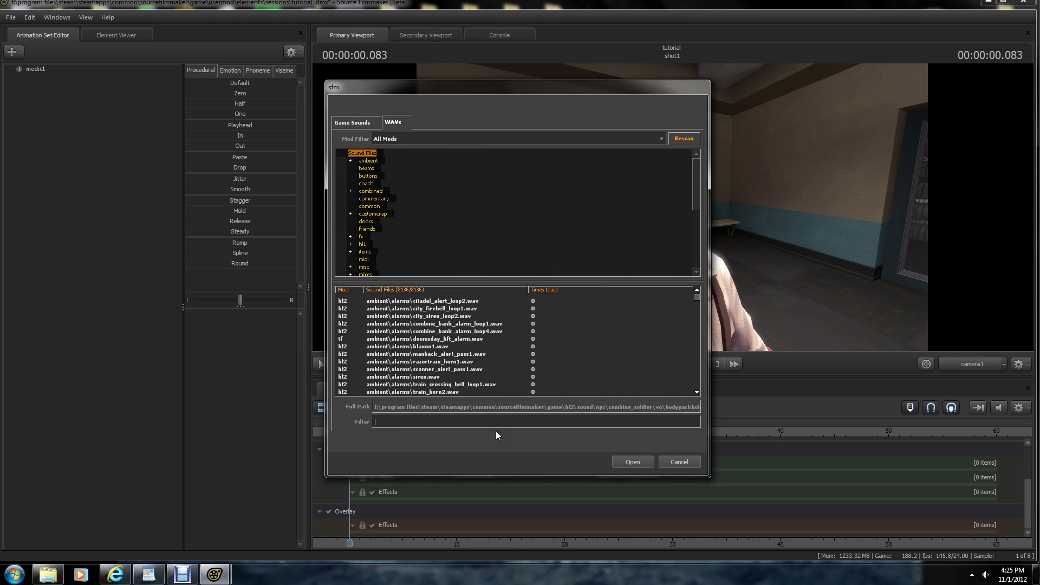
click(427, 140)
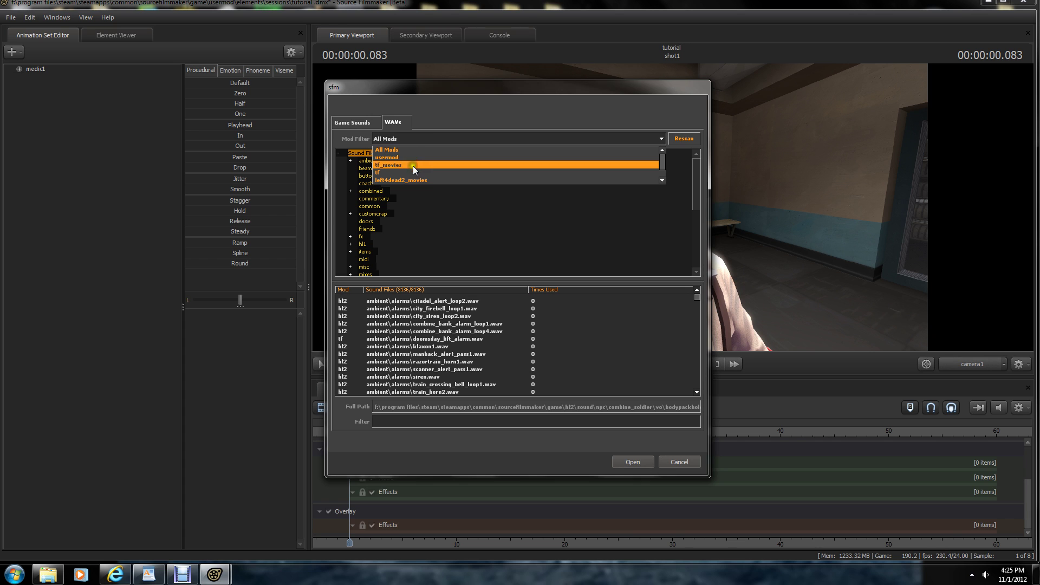
click(402, 156)
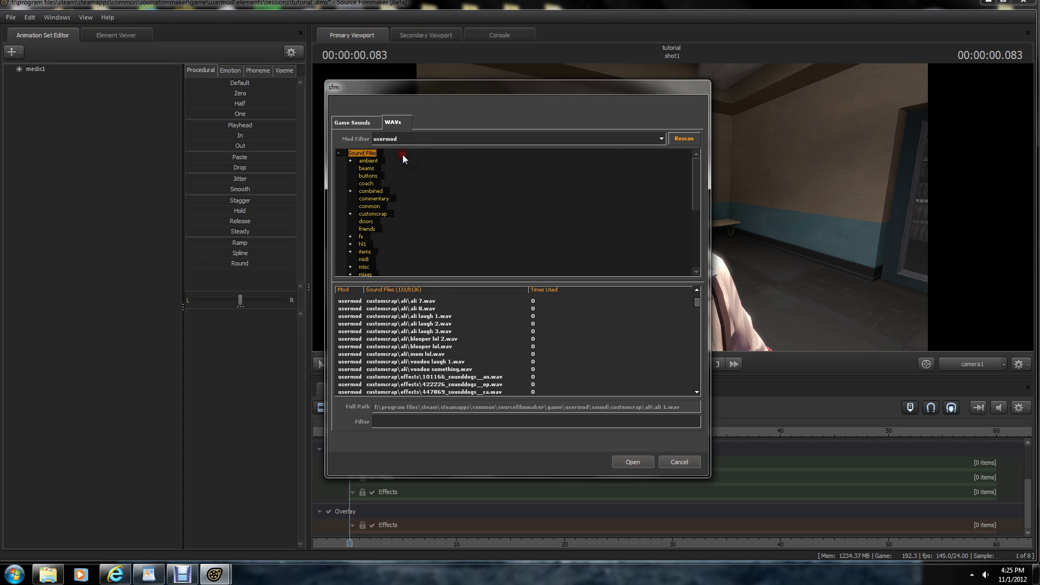
Filter the usermod WAV files by speed and add customcrap\speed.wav to the sound track
click(410, 324)
scroll(451, 373, down, 10)
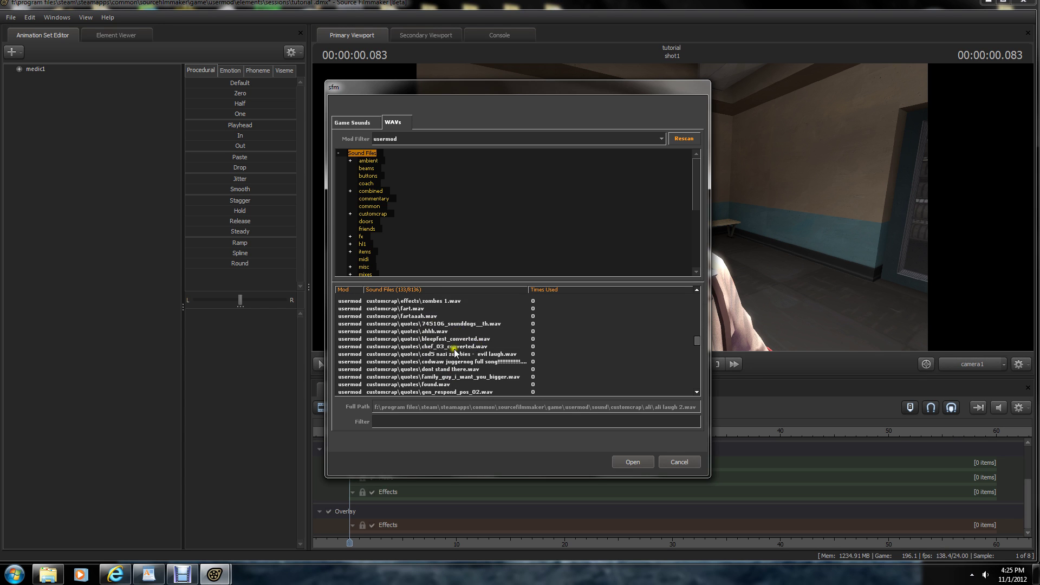
click(422, 422)
text(speed)
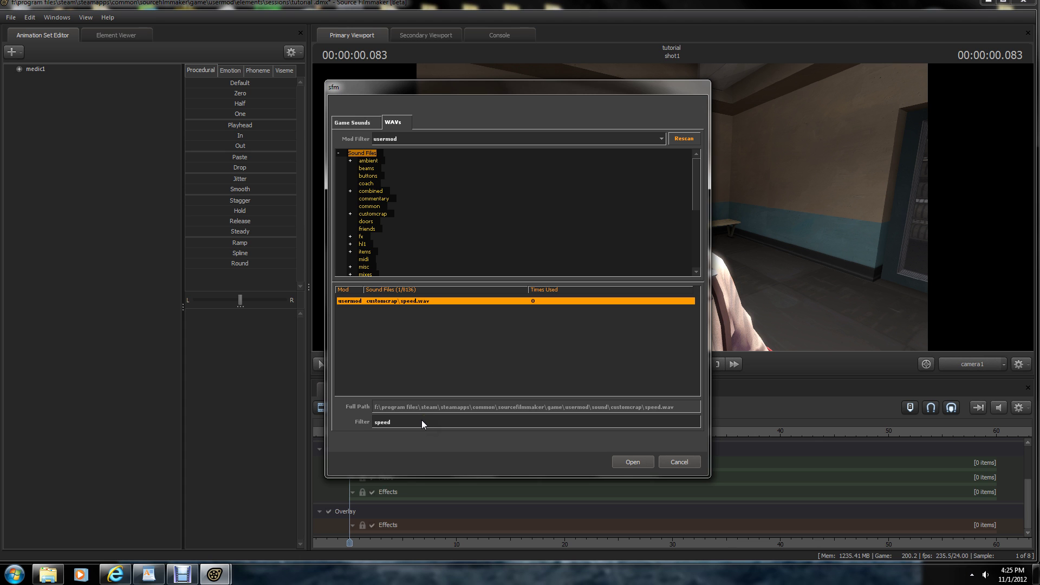
click(626, 466)
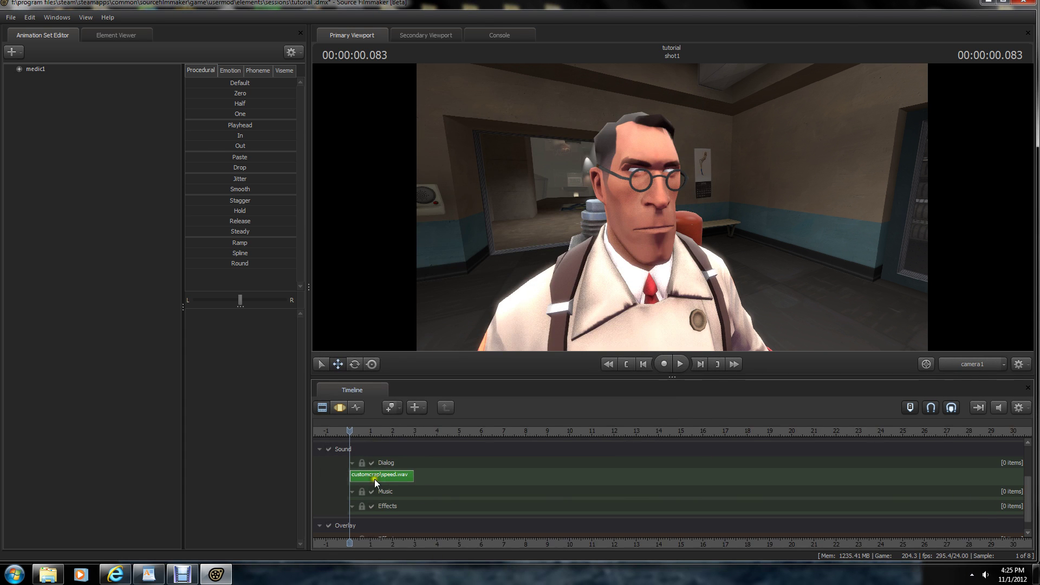
Turn camera1 to face the medic head-on and switch the timeline to the Motion Editor
scroll(375, 480, up, 5)
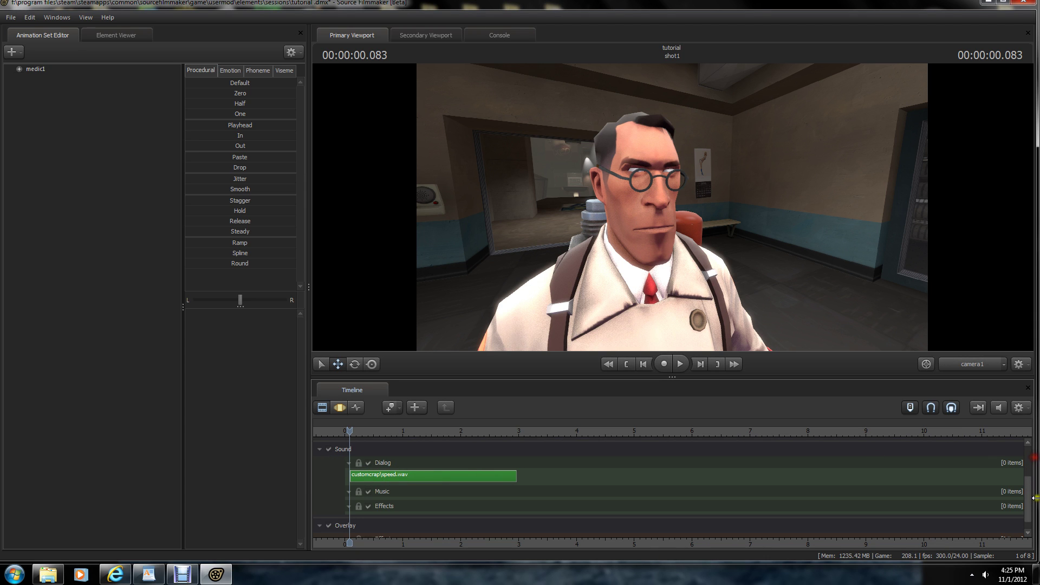
drag(1027, 496, 1024, 467)
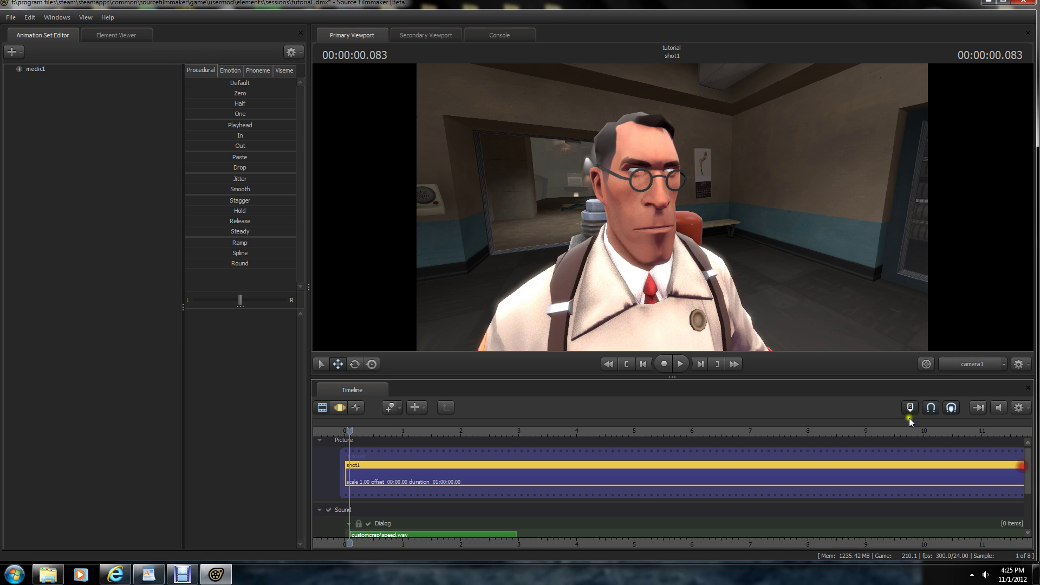
drag(705, 227, 672, 207)
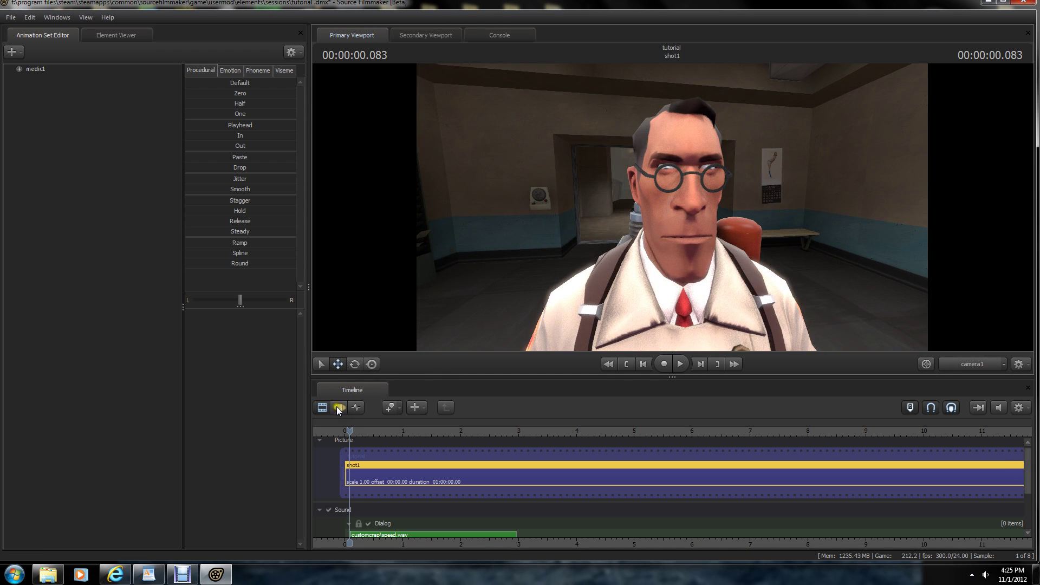
click(336, 407)
click(337, 407)
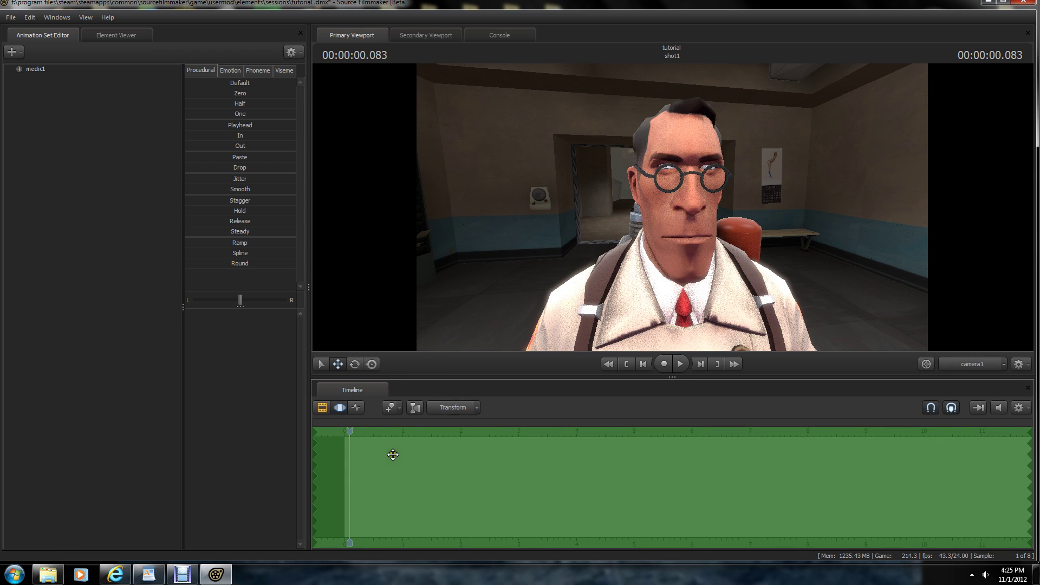
mouse_move(350, 431)
mouse_down()
mouse_move(363, 436)
mouse_move(347, 437)
mouse_up()
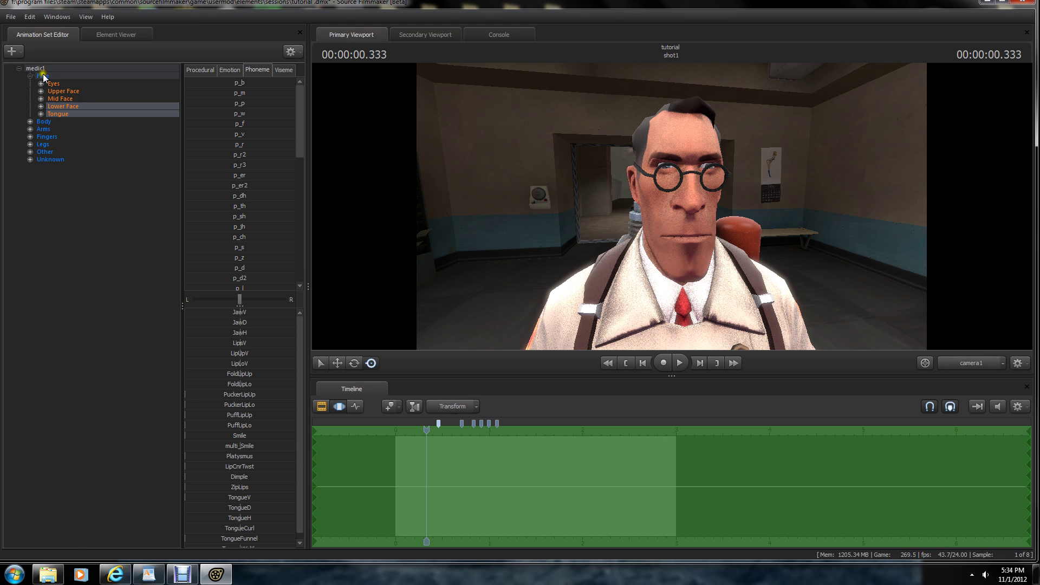
Narrow the Motion Editor's time selection to about 0.33 to 0.46 seconds around the playhead
scroll(437, 479, down, 3)
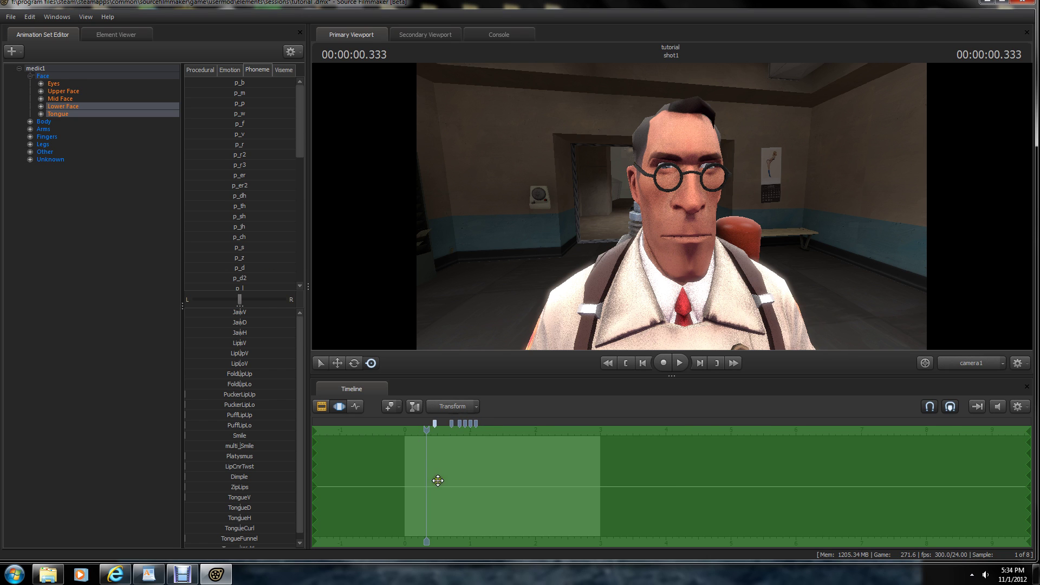
scroll(455, 482, up, 4)
scroll(454, 482, down, 3)
scroll(446, 480, up, 4)
scroll(445, 479, up, 1)
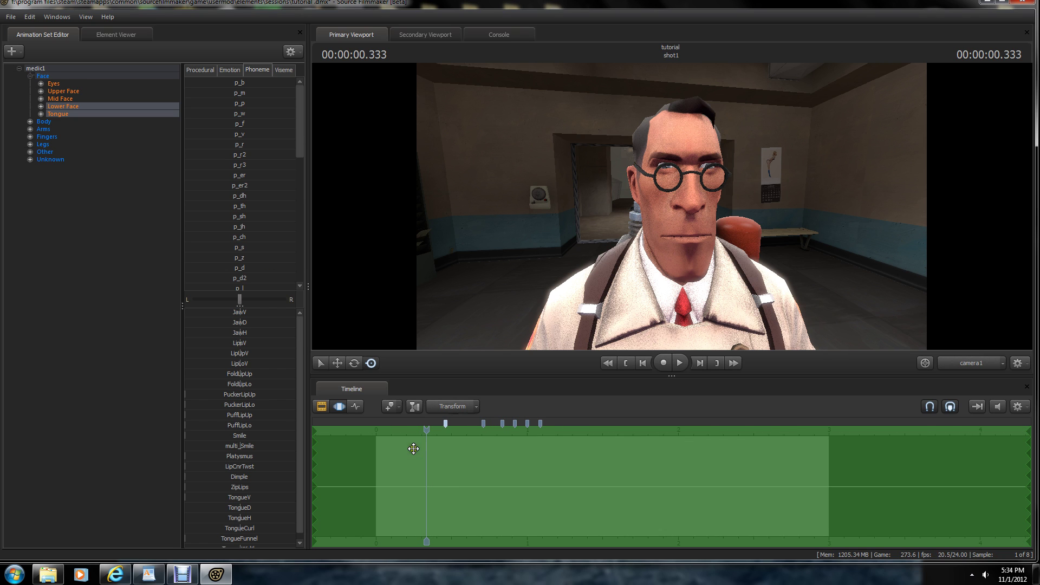
mouse_move(426, 454)
mouse_down()
mouse_move(784, 477)
mouse_move(439, 460)
mouse_up()
scroll(457, 427, up, 3)
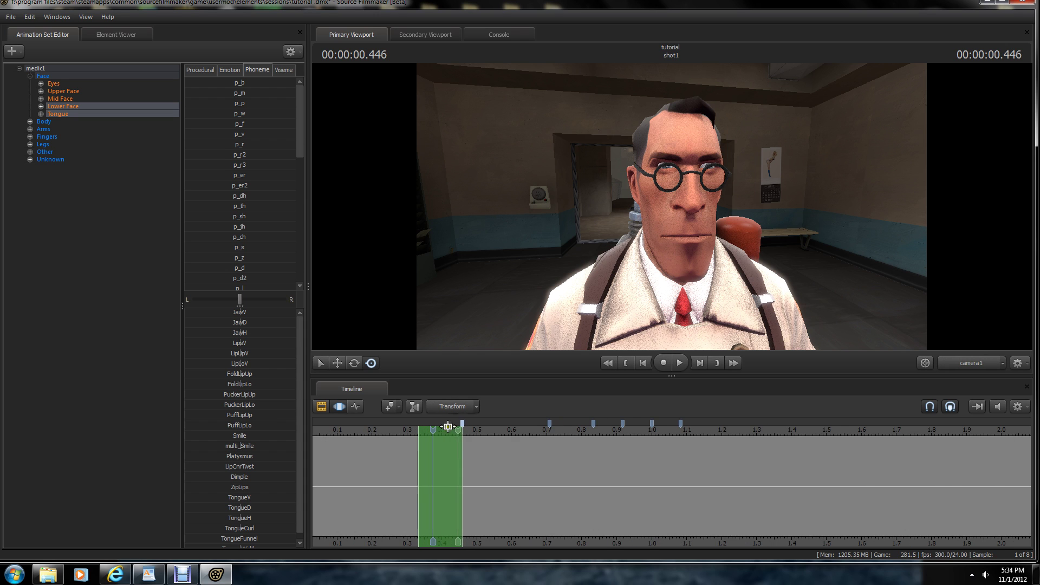
Move the first timeline bookmark to about 0.54 seconds and place another bookmark at 1.416 seconds
drag(463, 423, 793, 434)
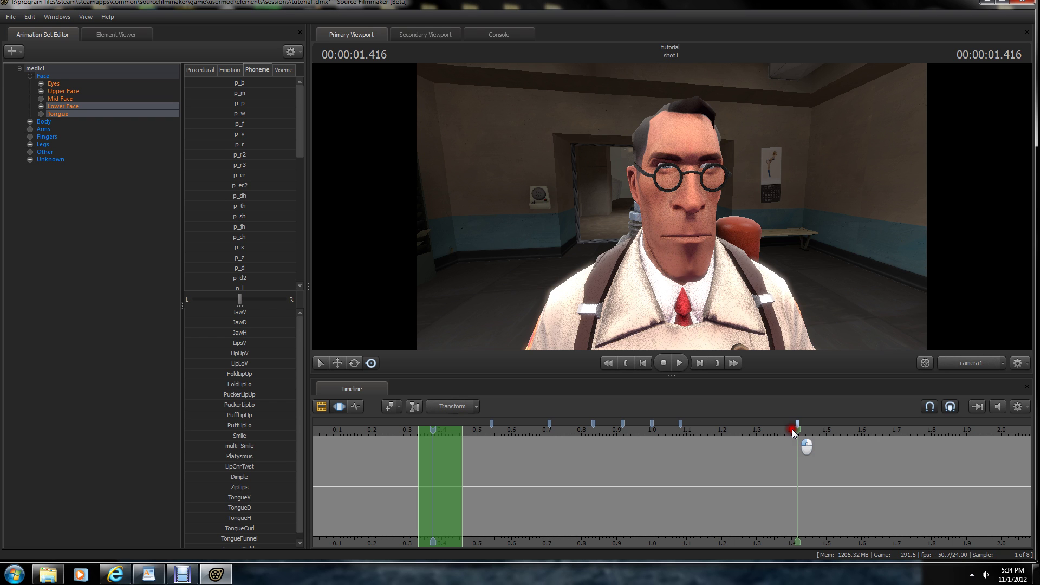
drag(793, 430, 792, 430)
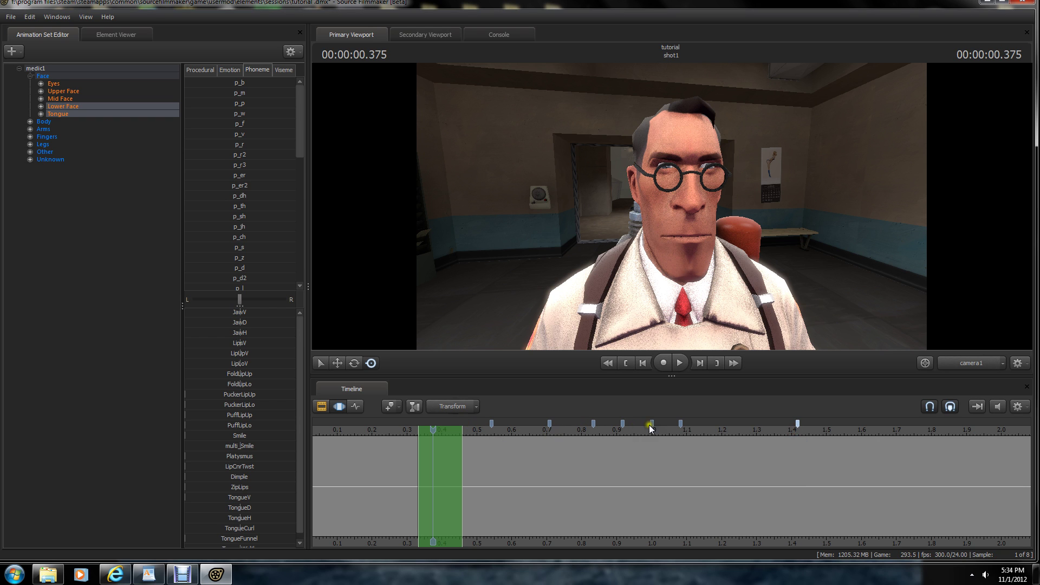
scroll(643, 461, down, 5)
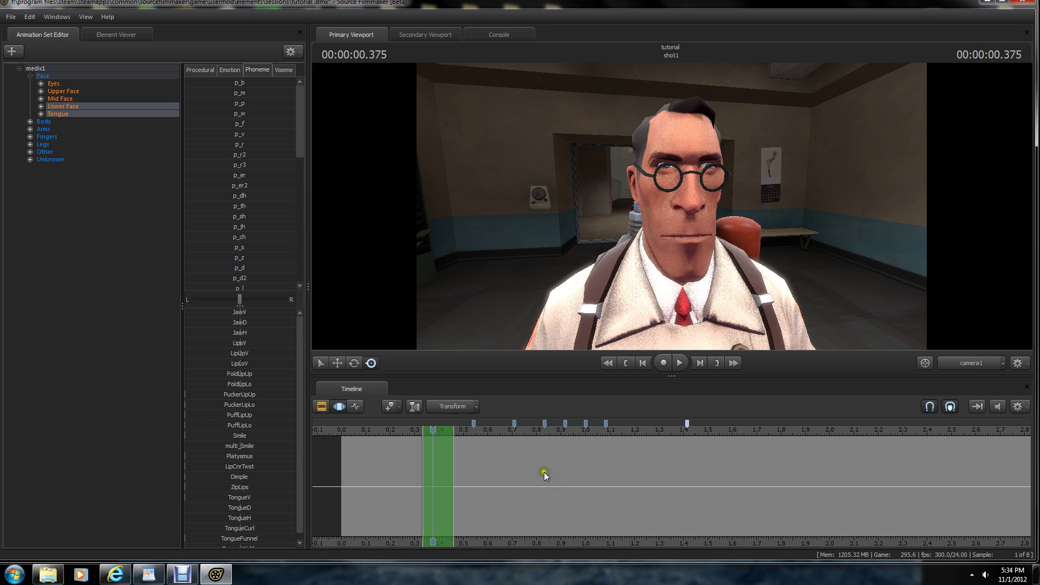
Move the Motion Editor's time selection to about 0.62–0.71 seconds, ending at the second bookmark, and set the playhead to 0.625 seconds
mouse_move(440, 445)
mouse_down()
mouse_move(464, 455)
mouse_move(459, 446)
mouse_up()
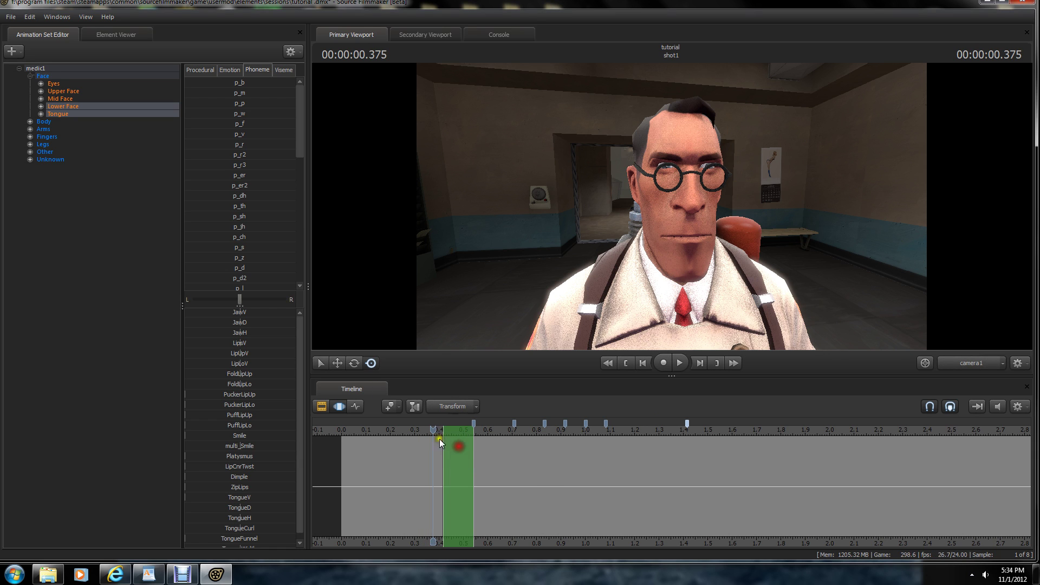
click(250, 70)
click(205, 71)
click(265, 73)
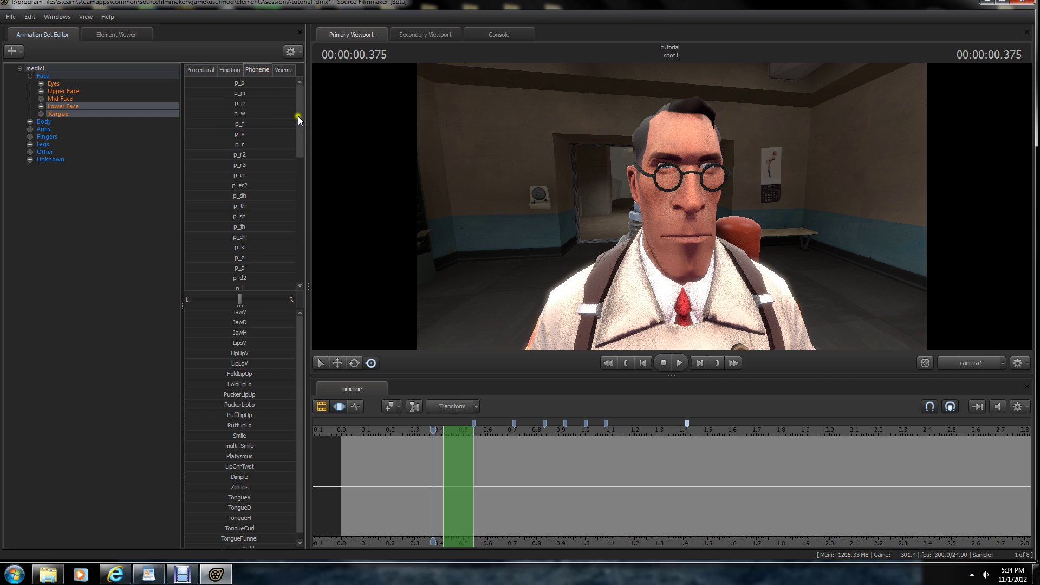
drag(297, 116, 292, 87)
scroll(390, 463, up, 1)
scroll(499, 472, up, 1)
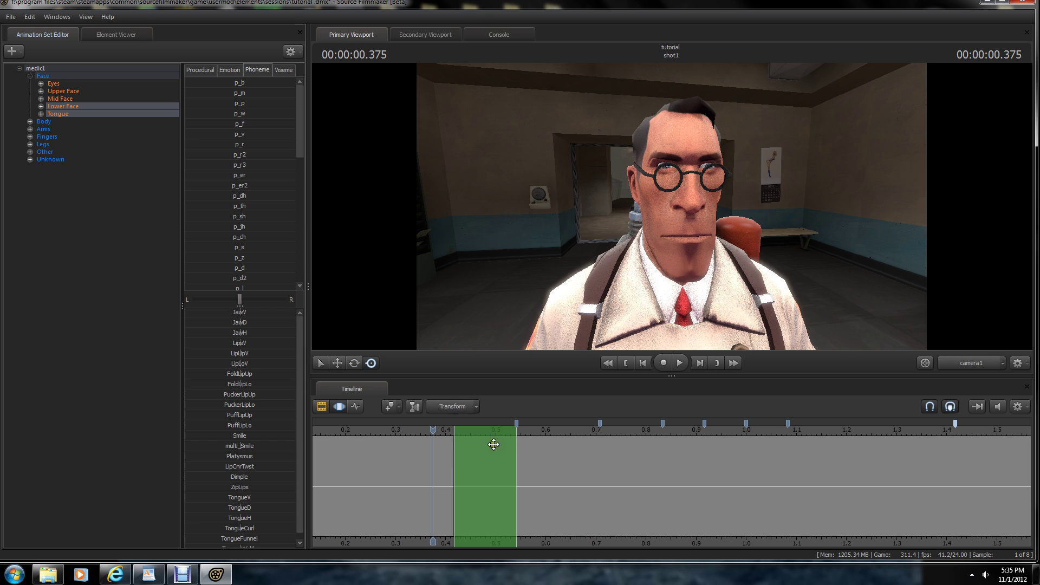
drag(454, 449, 632, 465)
drag(434, 429, 555, 446)
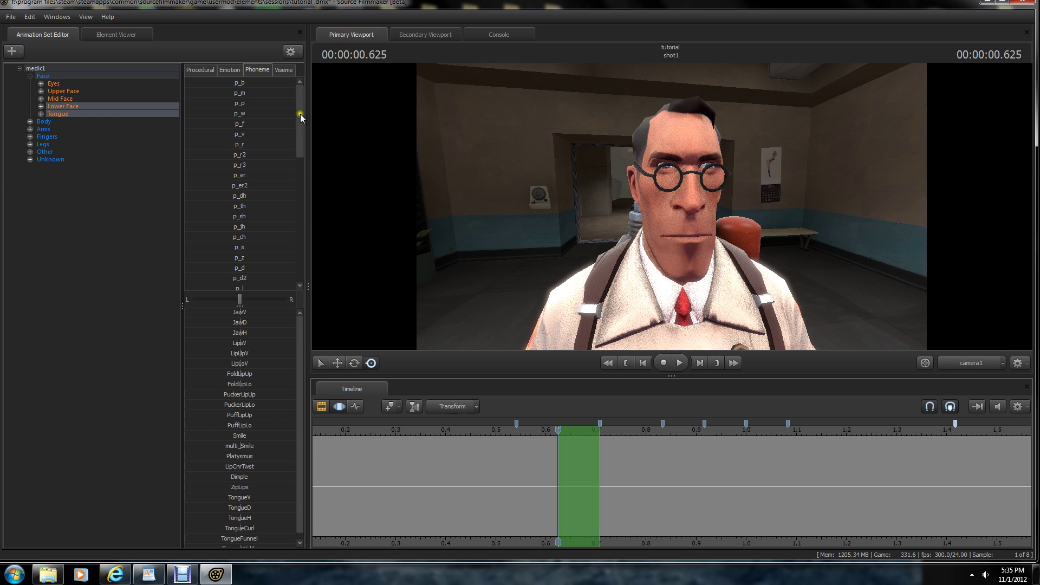
Remove Tongue from the selected controls and apply the p_dh phoneme at full strength to the Lower Face over the time selection
mouse_move(301, 105)
mouse_down()
mouse_move(308, 294)
mouse_move(292, 99)
mouse_up()
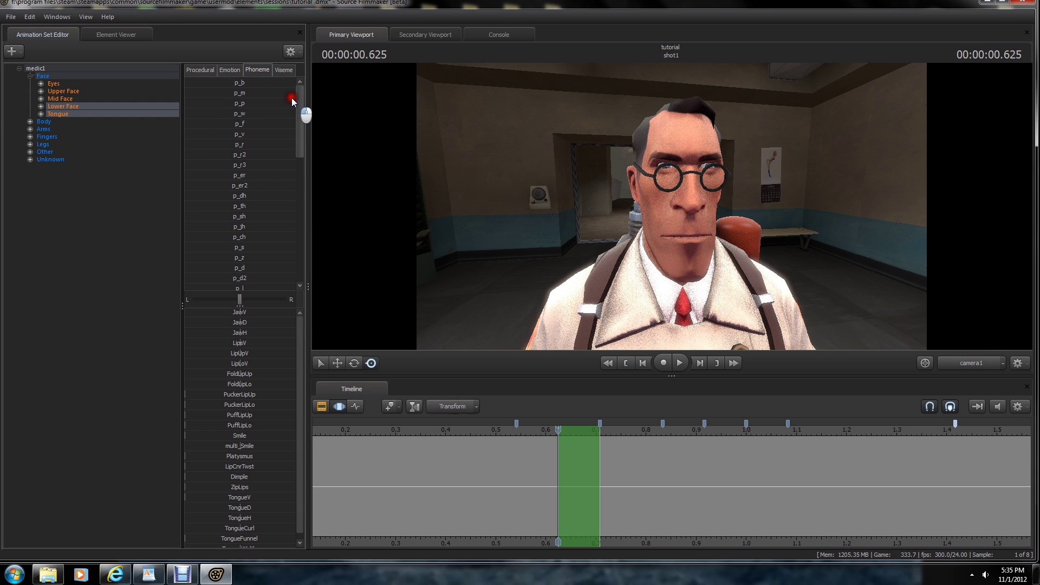
scroll(293, 103, down, 1)
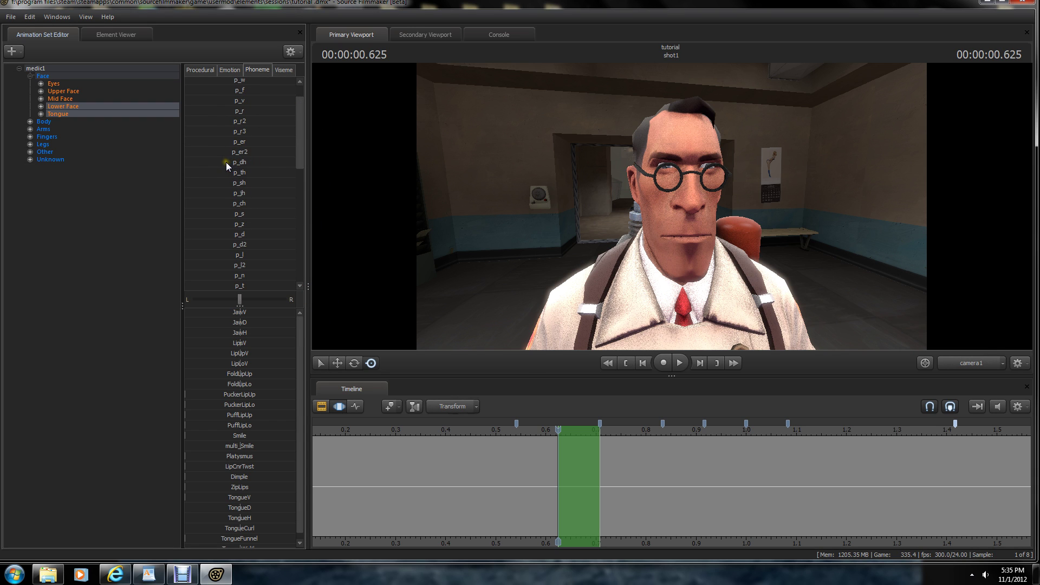
mouse_move(226, 166)
mouse_down()
mouse_move(399, 168)
mouse_move(337, 180)
mouse_move(255, 162)
mouse_move(337, 170)
mouse_move(290, 175)
mouse_up()
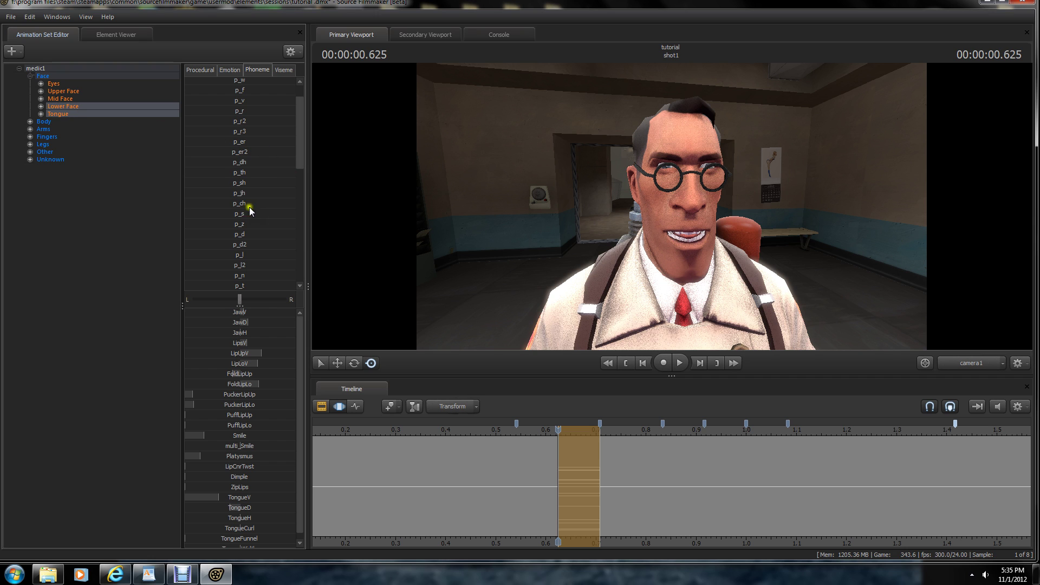
key(ctrl+z)
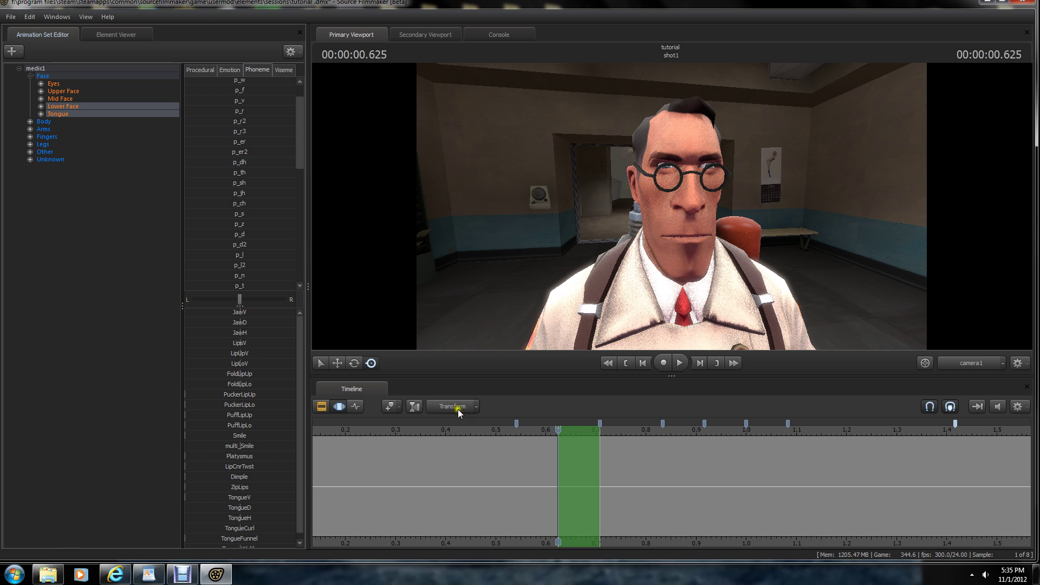
ctrl+click(54, 115)
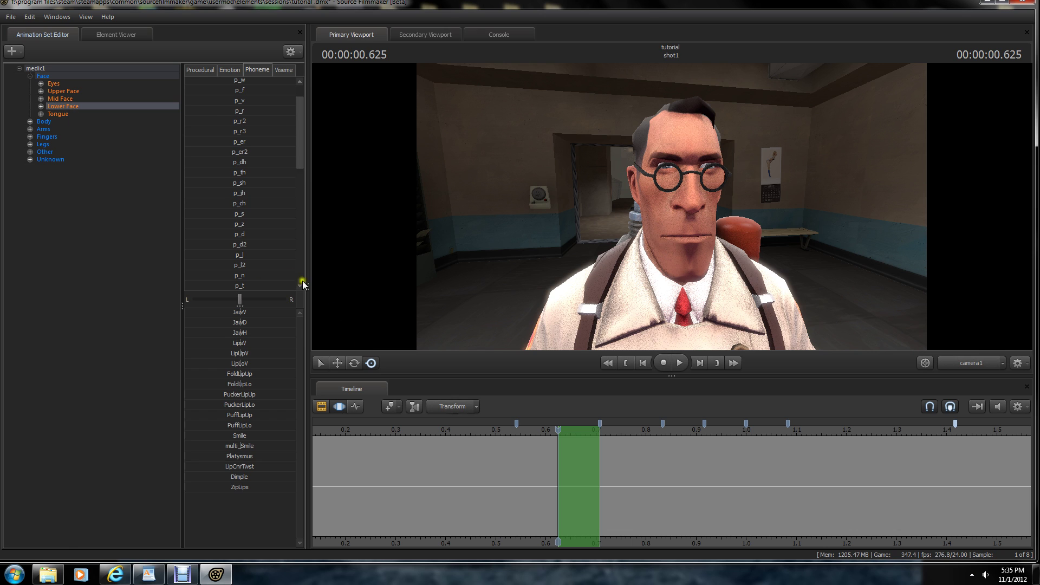
drag(224, 164, 302, 174)
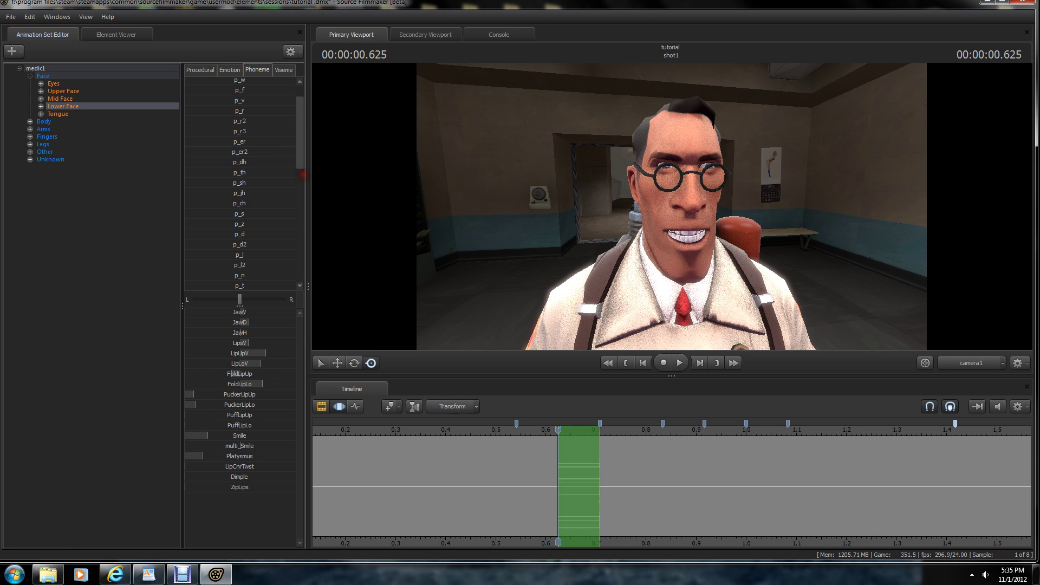
click(187, 573)
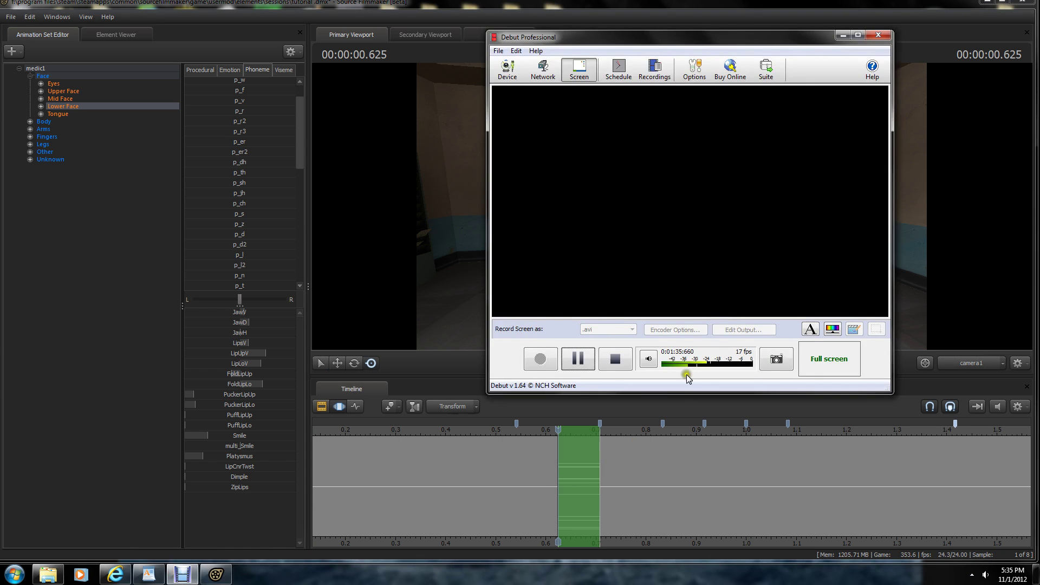
click(609, 357)
click(611, 359)
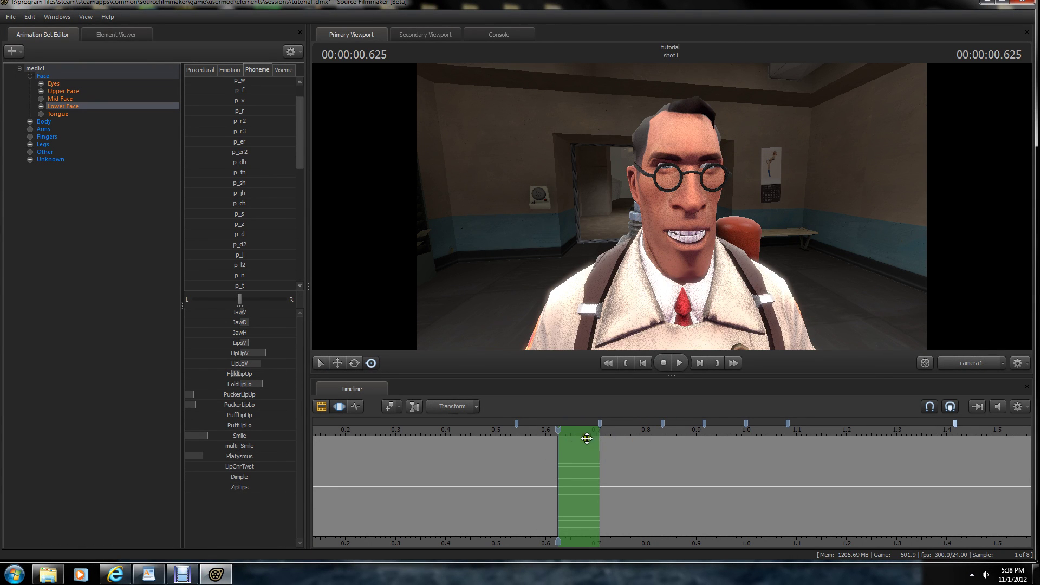
Move the time selection to about 0.71–0.83 seconds and apply the p_uw phoneme at full strength to the Lower Face and Tongue
drag(560, 434, 621, 438)
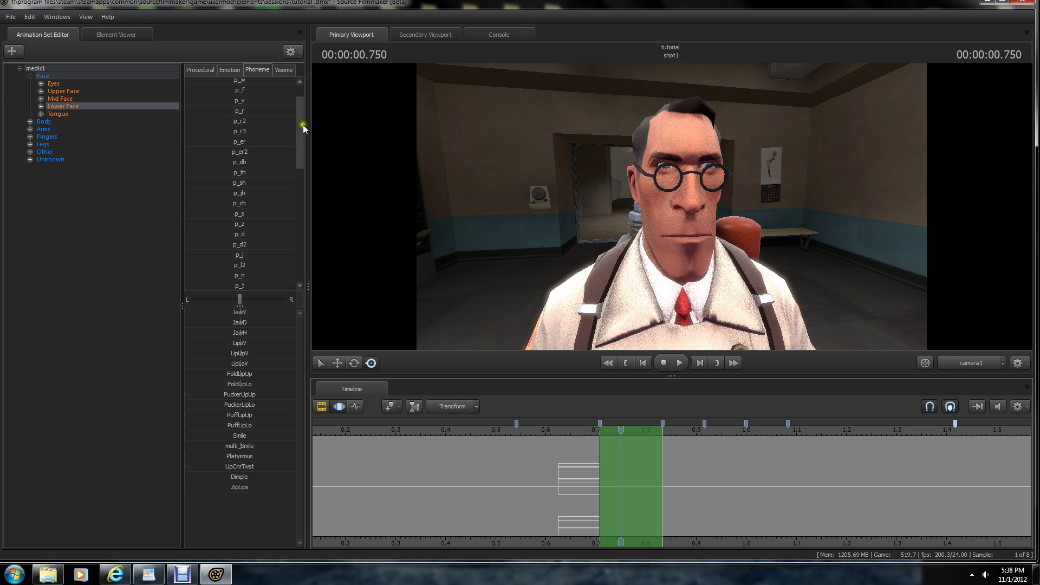
drag(299, 125, 318, 164)
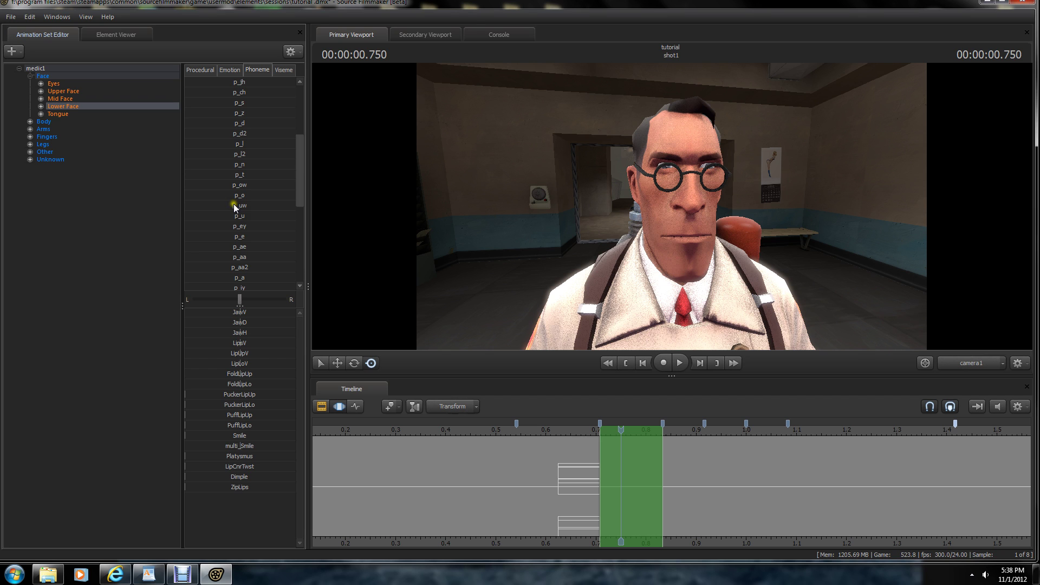
drag(233, 205, 205, 212)
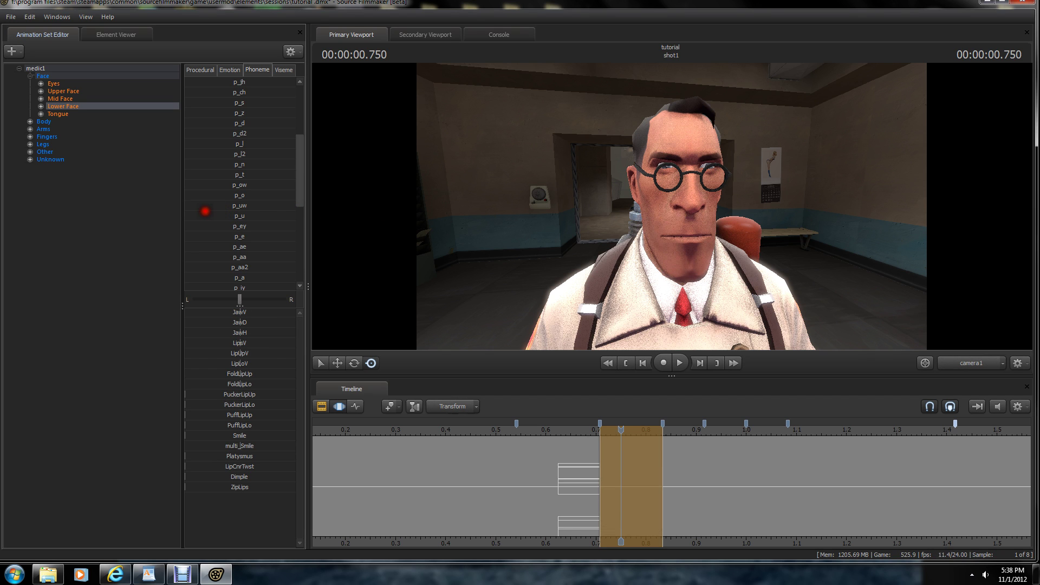
ctrl+click(58, 114)
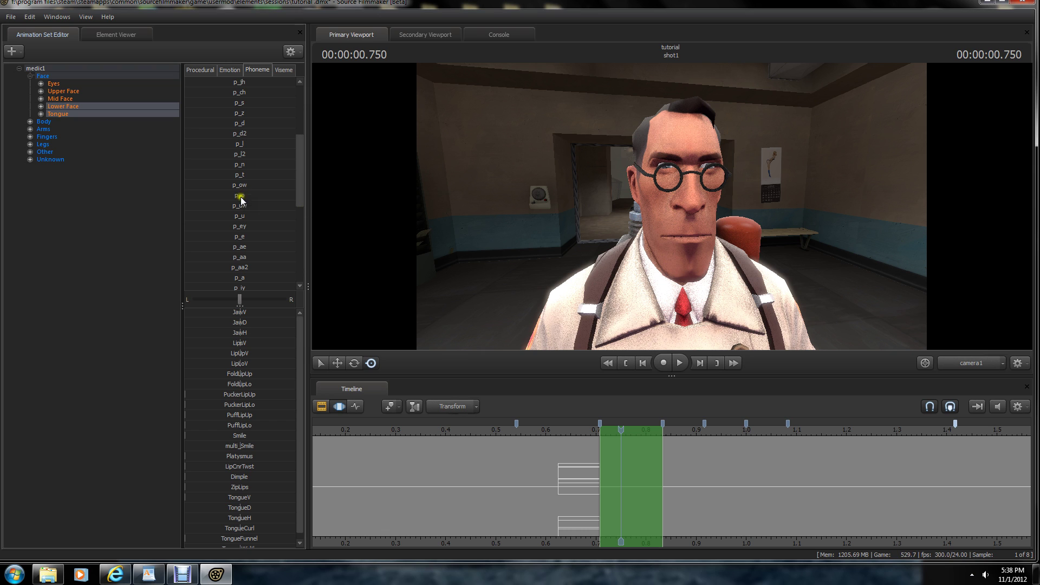
drag(236, 199, 135, 184)
drag(238, 206, 339, 210)
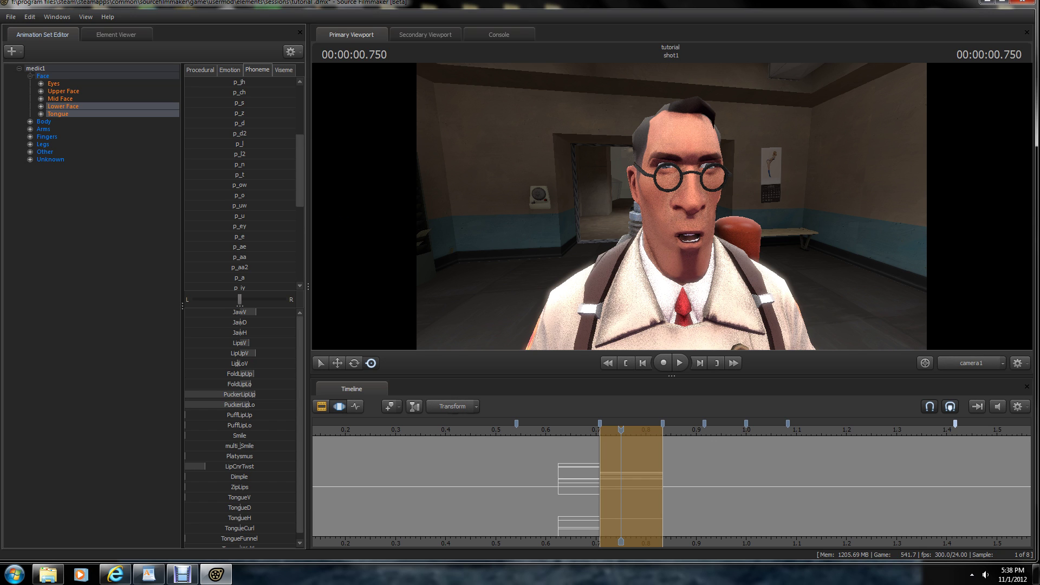
Move the time selection to about 0.83–0.92 seconds, between the third and fourth bookmarks, and set the playhead to 0.875 seconds
scroll(673, 525, down, 2)
drag(694, 545, 532, 532)
drag(462, 445, 504, 456)
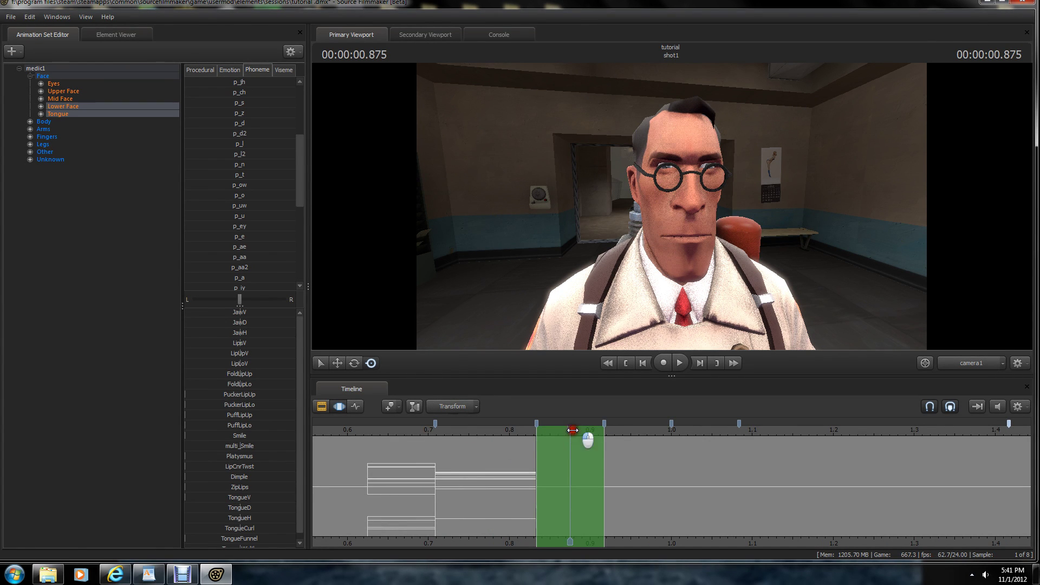
drag(590, 436, 565, 448)
scroll(539, 459, down, 5)
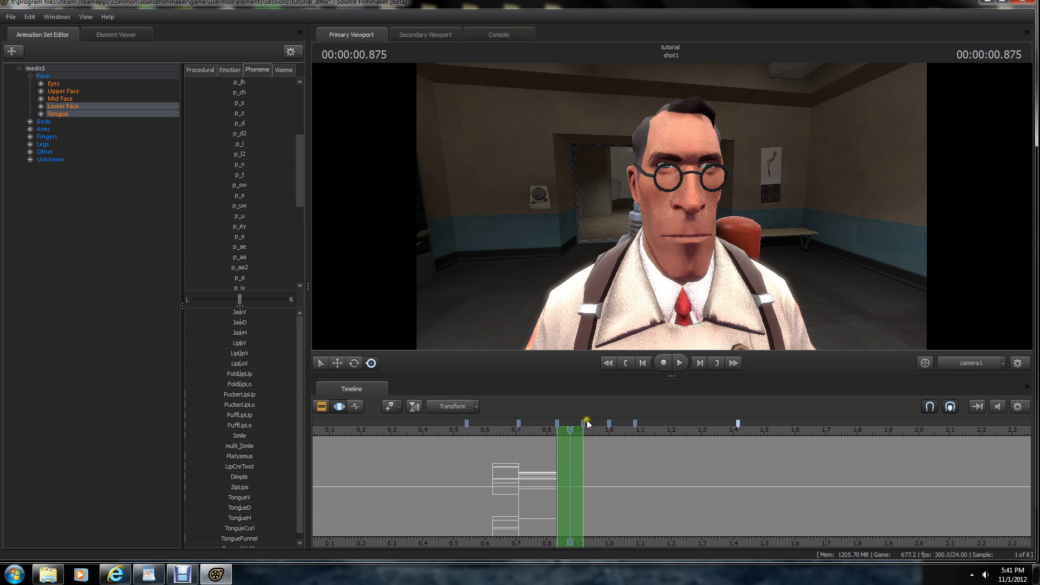
drag(570, 430, 575, 428)
scroll(558, 455, up, 5)
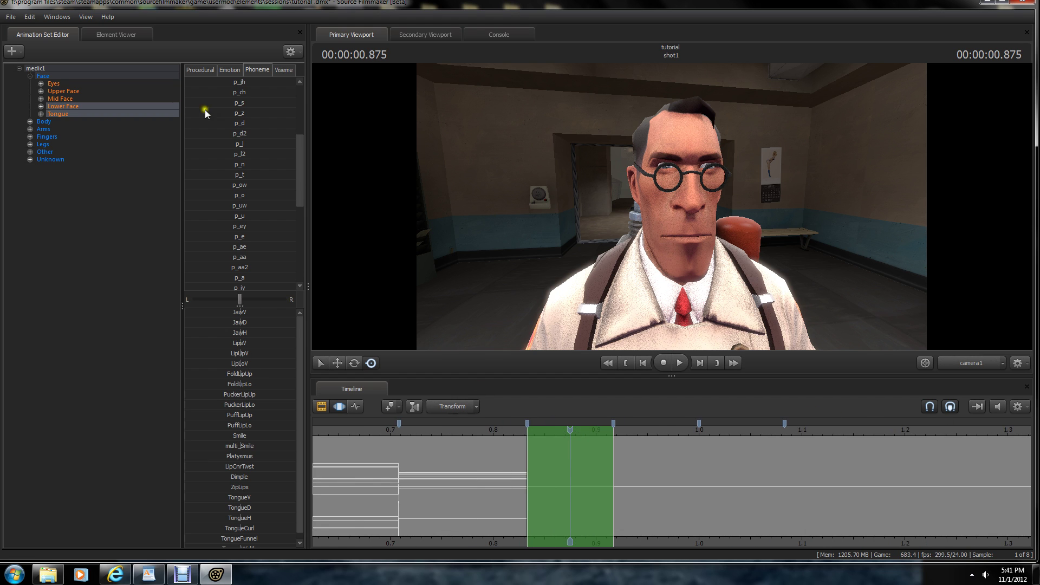
Apply the p_s phoneme partially to the Lower Face and Tongue, and at full strength to the Lower Face alone
drag(300, 180, 304, 119)
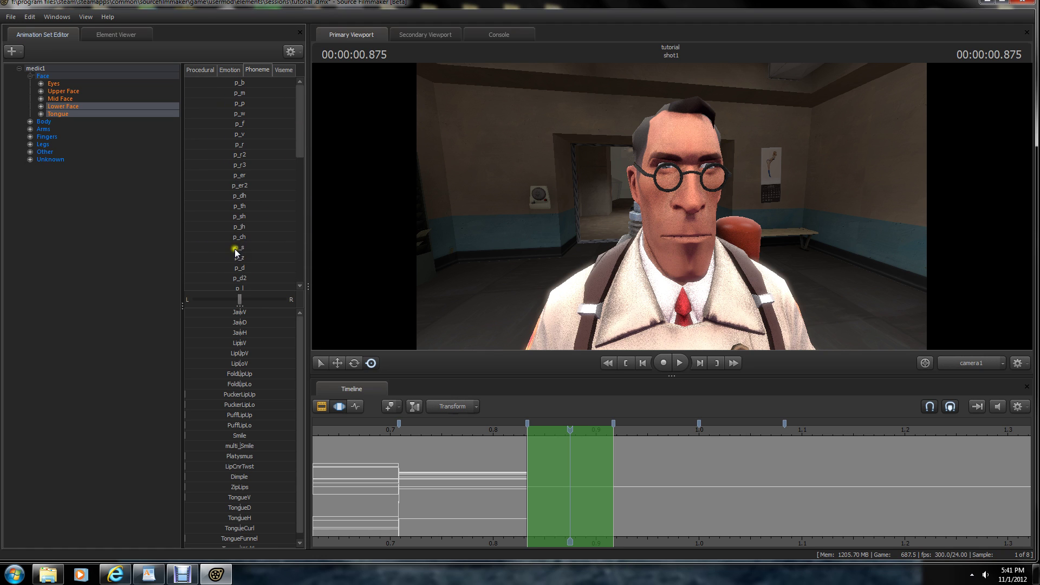
drag(229, 249, 257, 263)
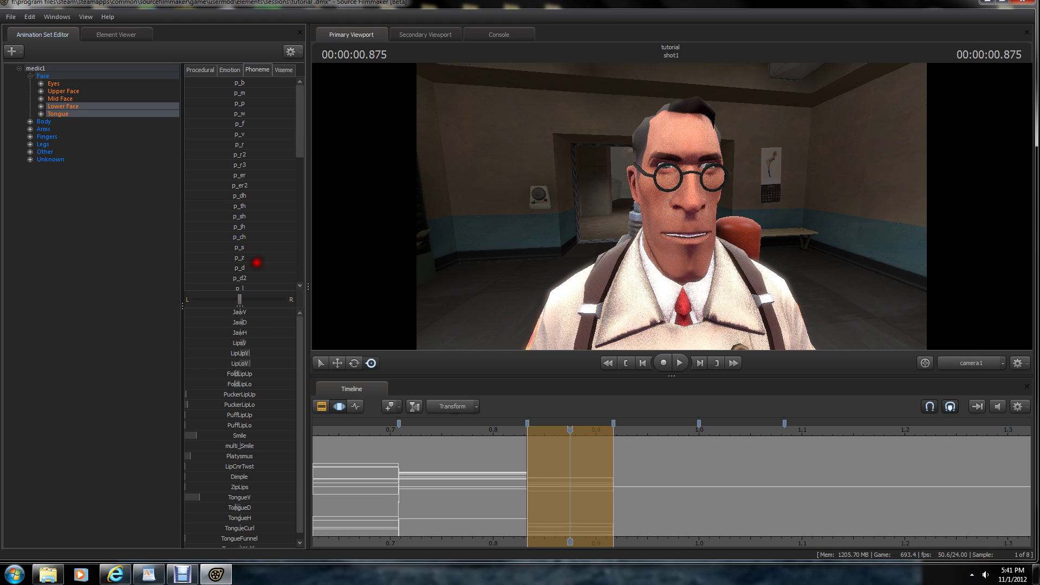
click(57, 107)
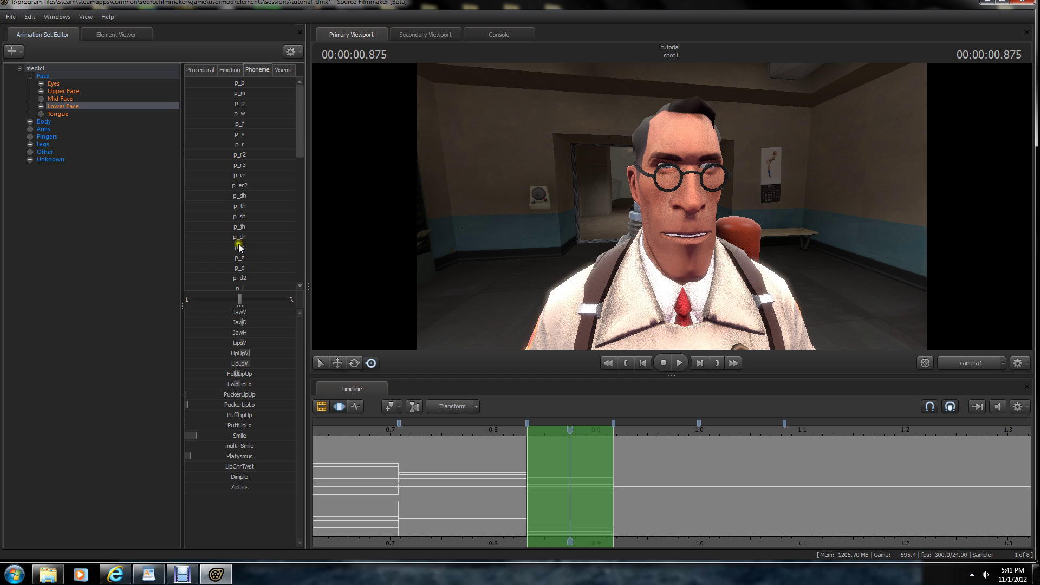
drag(246, 245, 304, 253)
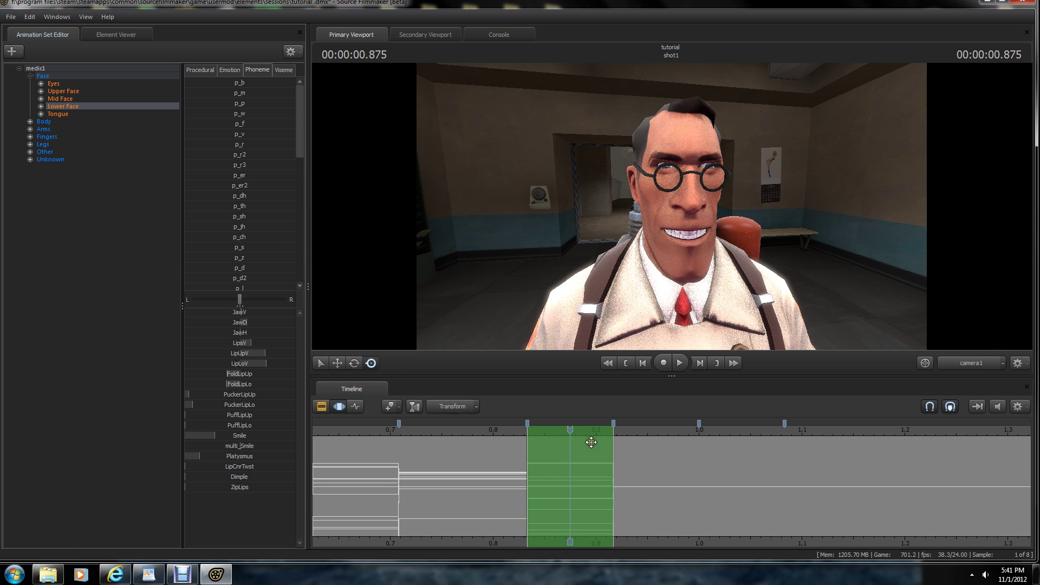
Move the playhead to 1.666 seconds and check the customcrap\speed.wav clip against the shots in the Clip Editor
scroll(574, 432, down, 5)
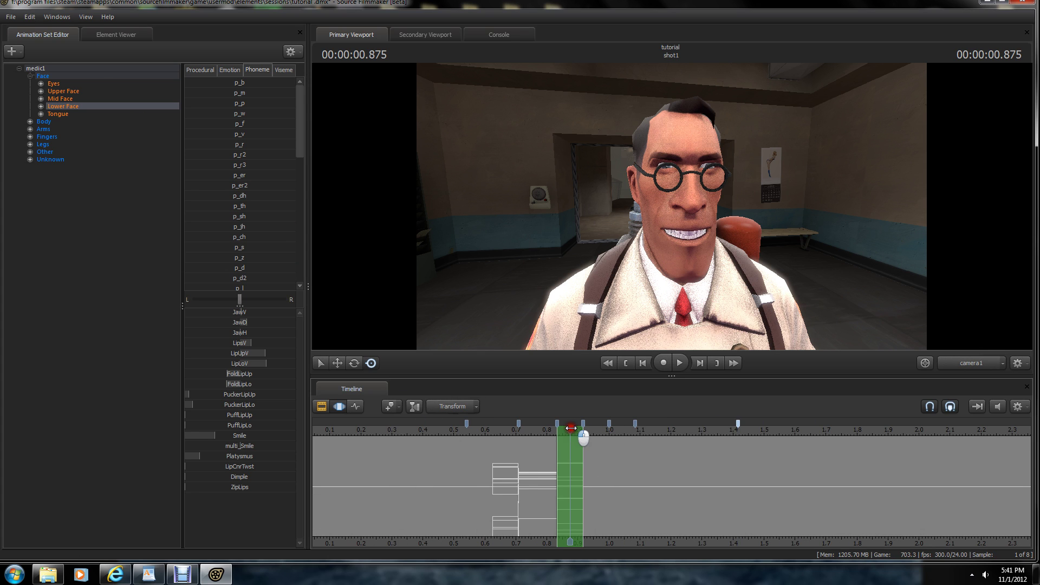
drag(580, 431, 816, 437)
scroll(818, 444, down, 1)
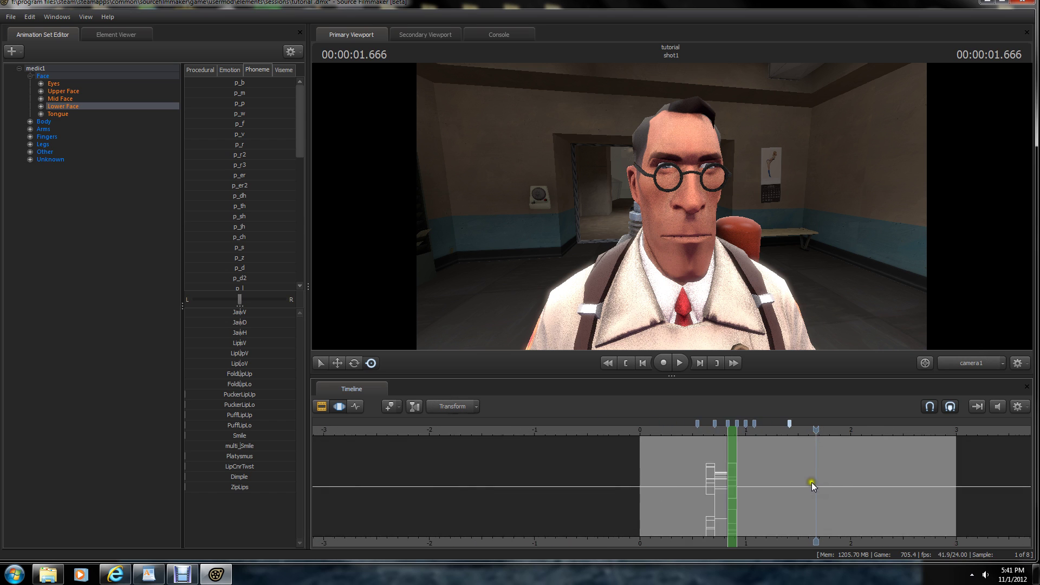
drag(880, 545, 613, 539)
click(314, 407)
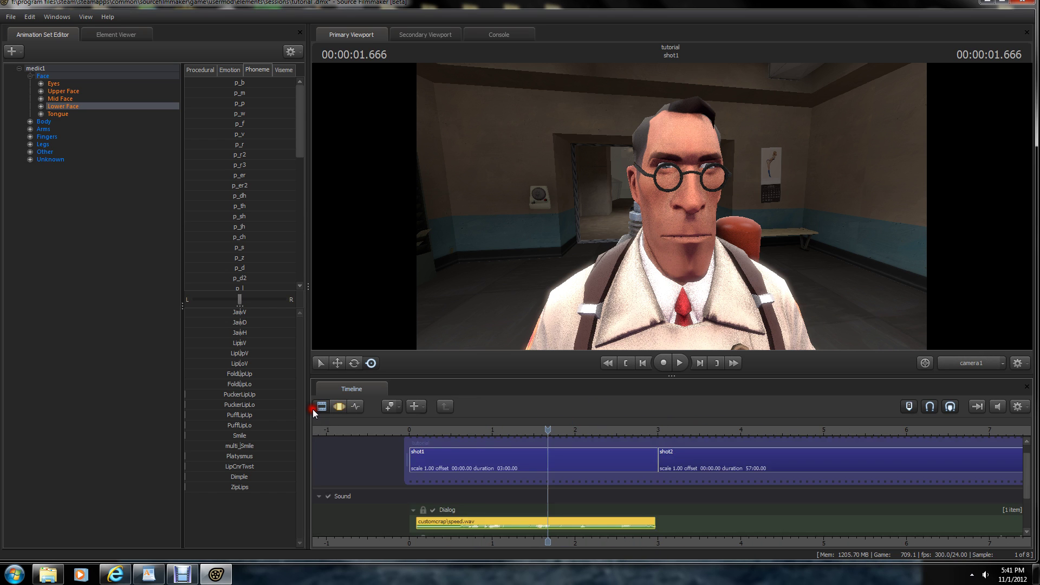
scroll(635, 482, down, 3)
scroll(599, 471, up, 3)
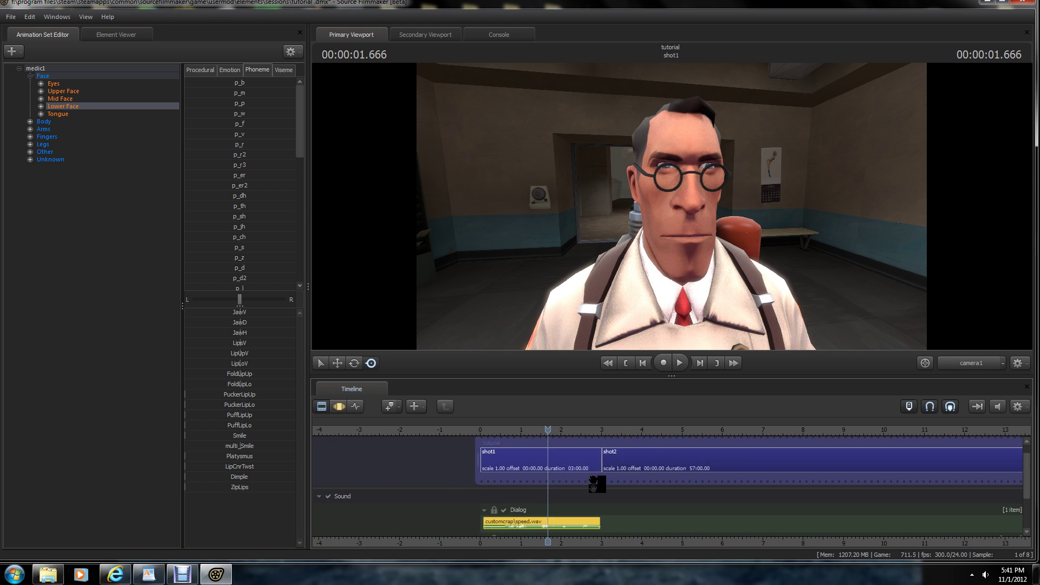
Return to the Motion Editor and move the playhead back to 0.875 seconds
click(338, 407)
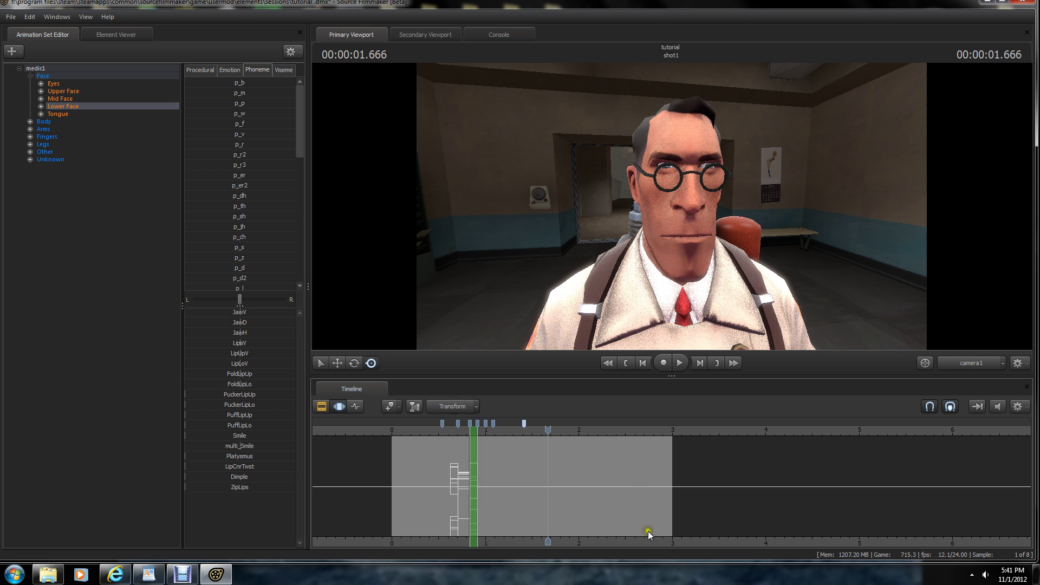
middle_drag(645, 537, 854, 479)
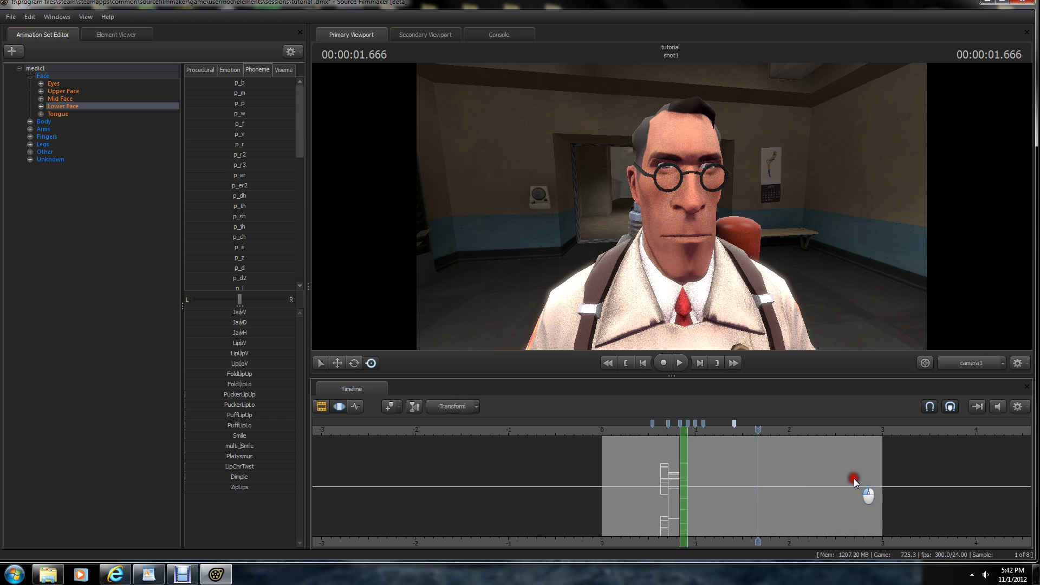
drag(854, 479, 654, 492)
scroll(499, 482, up, 5)
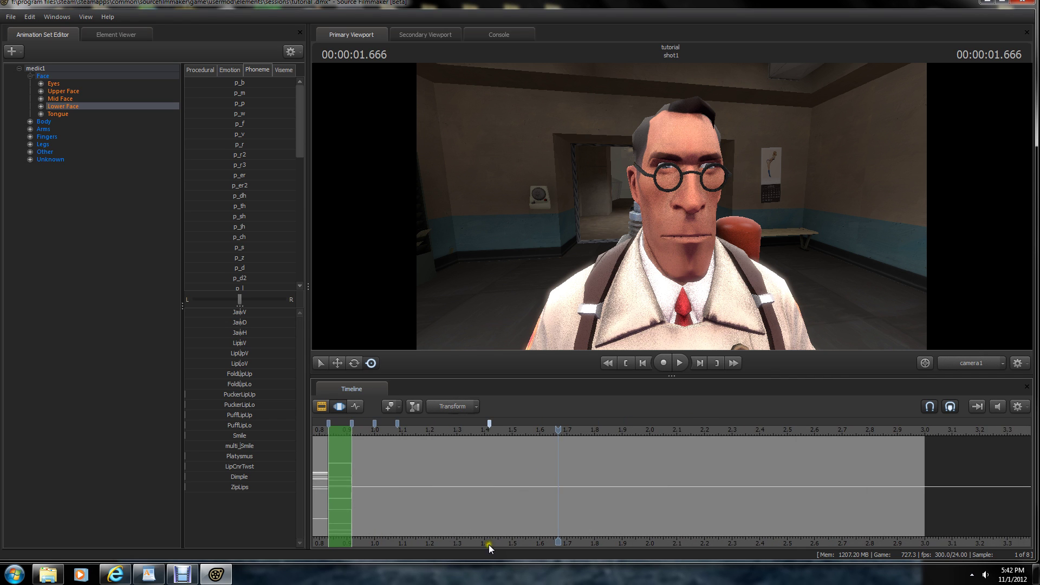
middle_drag(488, 545, 691, 548)
click(543, 440)
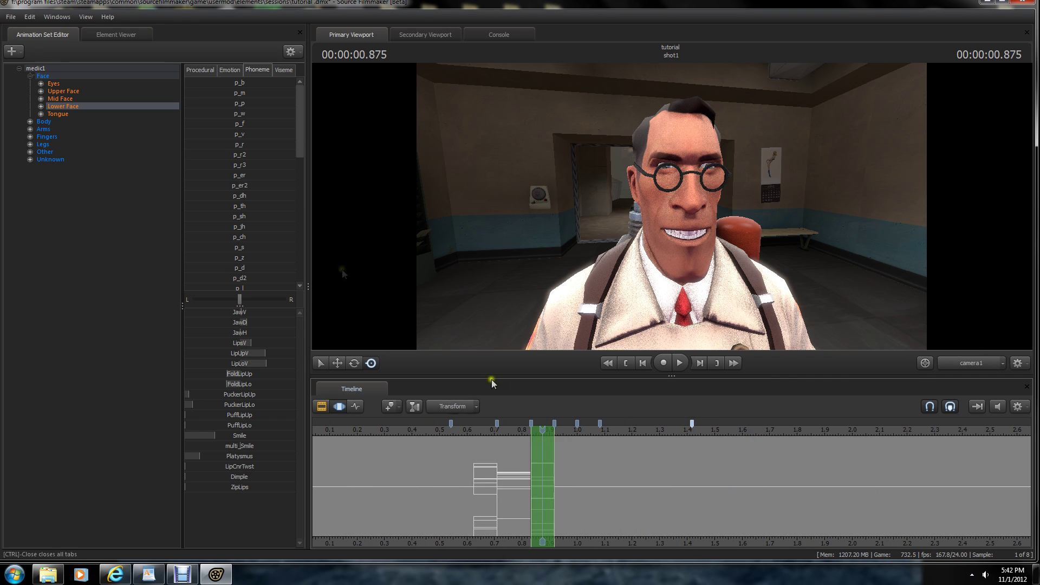
Move the time selection to about 0.92–1.0 seconds and apply the p_er phoneme at full strength to the Lower Face
scroll(536, 459, up, 5)
drag(536, 460, 576, 459)
drag(242, 177, 312, 196)
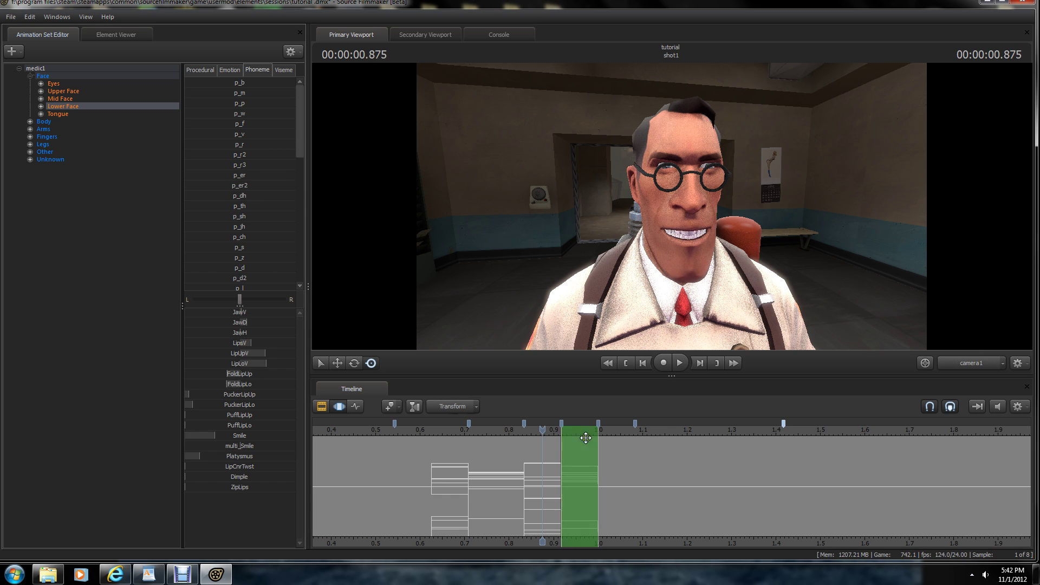
Move the time selection to about 1.08–1.17 seconds and apply the p_s phoneme at full strength to the Lower Face
drag(585, 442, 665, 473)
key(m)
key(m)
drag(240, 247, 300, 248)
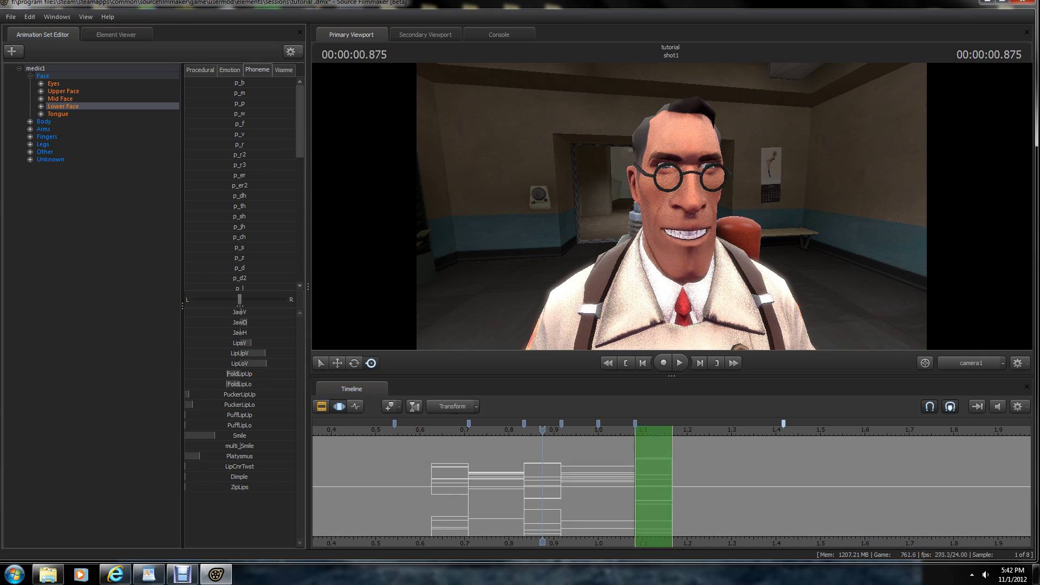
Apply the p_l phoneme to the Lower Face over about 1.17–1.25 seconds and move the time selection to about 1.25–1.38 seconds
drag(659, 466, 706, 467)
drag(299, 120, 301, 161)
drag(240, 173, 300, 181)
drag(686, 452, 723, 458)
mouse_move(745, 465)
mouse_down()
mouse_move(779, 466)
mouse_move(761, 466)
mouse_up()
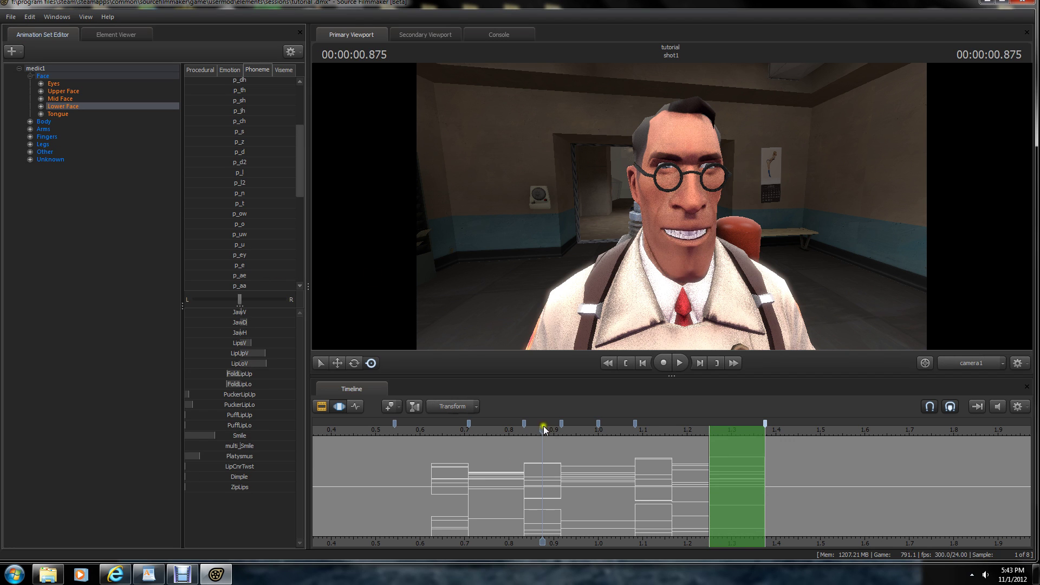
Play back the lip movement from about 0.42 seconds and set the playhead to 1.5 seconds
drag(544, 429, 372, 434)
scroll(480, 464, down, 5)
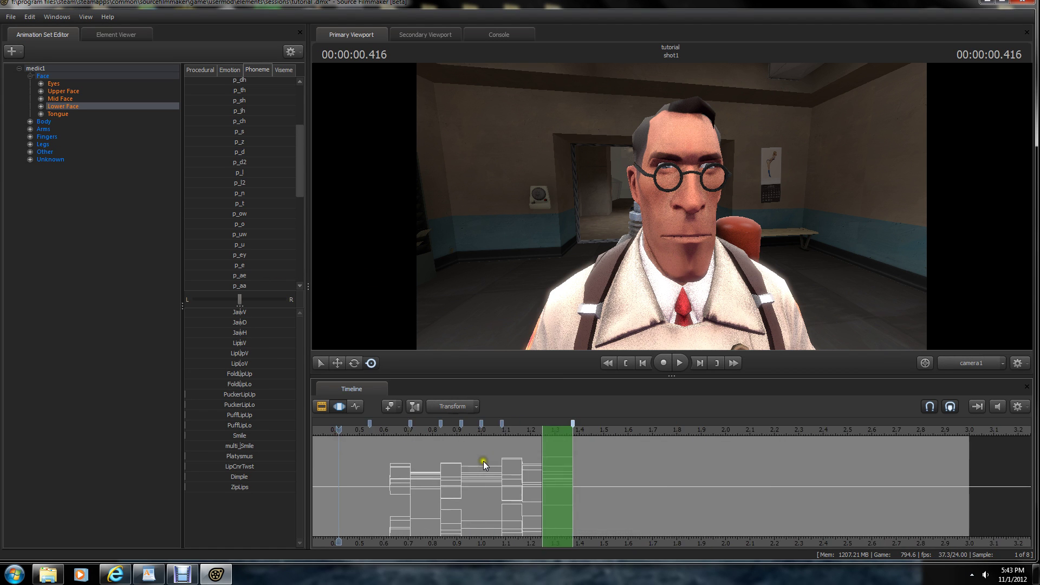
drag(517, 541, 627, 546)
middle_drag(626, 546, 611, 548)
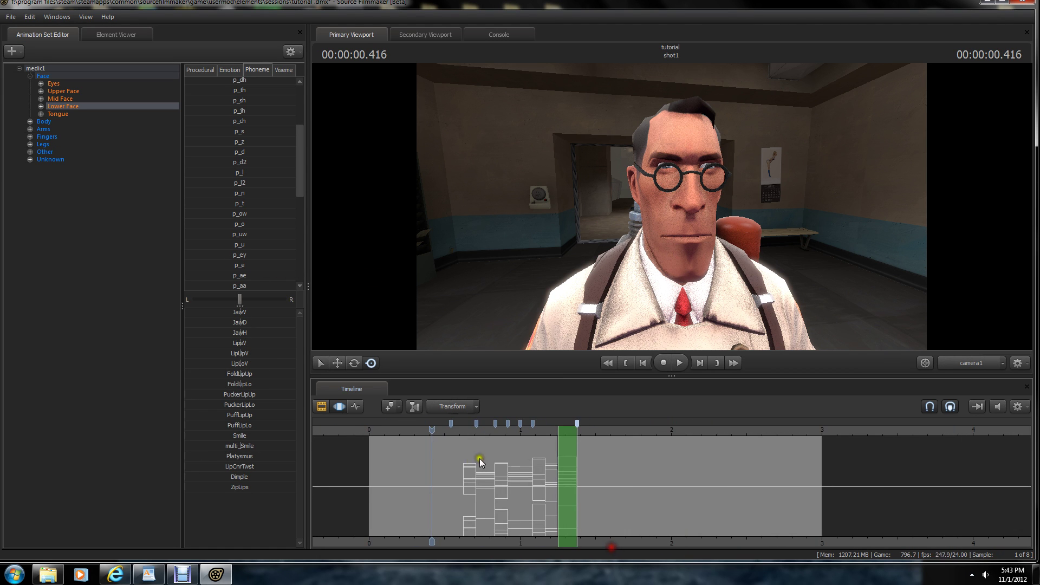
key(space)
drag(590, 426, 406, 434)
drag(476, 440, 455, 441)
key(space)
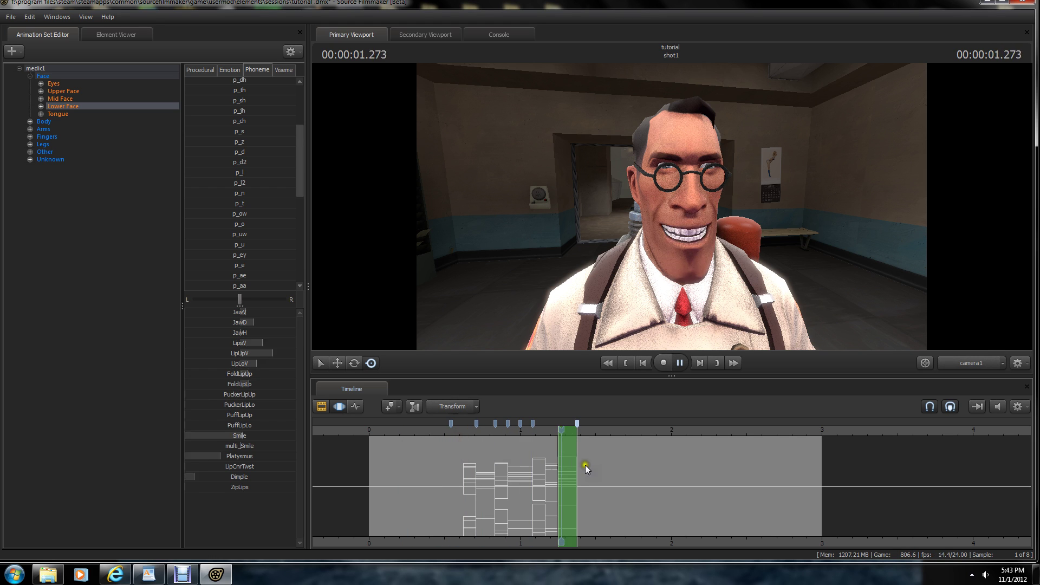
key(space)
drag(622, 431, 596, 445)
Extend the time selection to about 0.63–1.38 seconds and smooth the Lower Face animation within it
scroll(560, 451, up, 2)
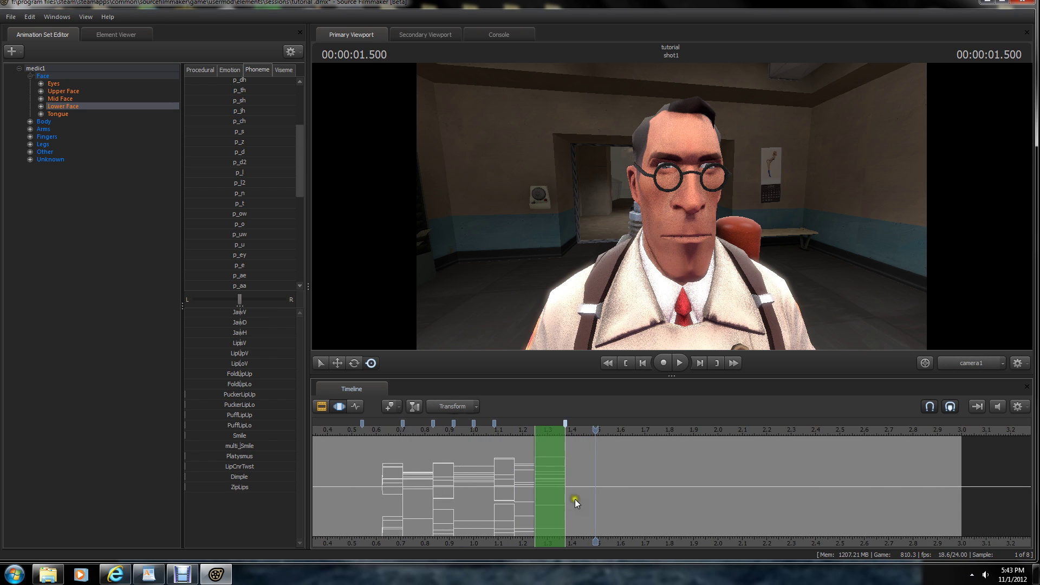
middle_drag(579, 542, 698, 543)
drag(655, 451, 498, 450)
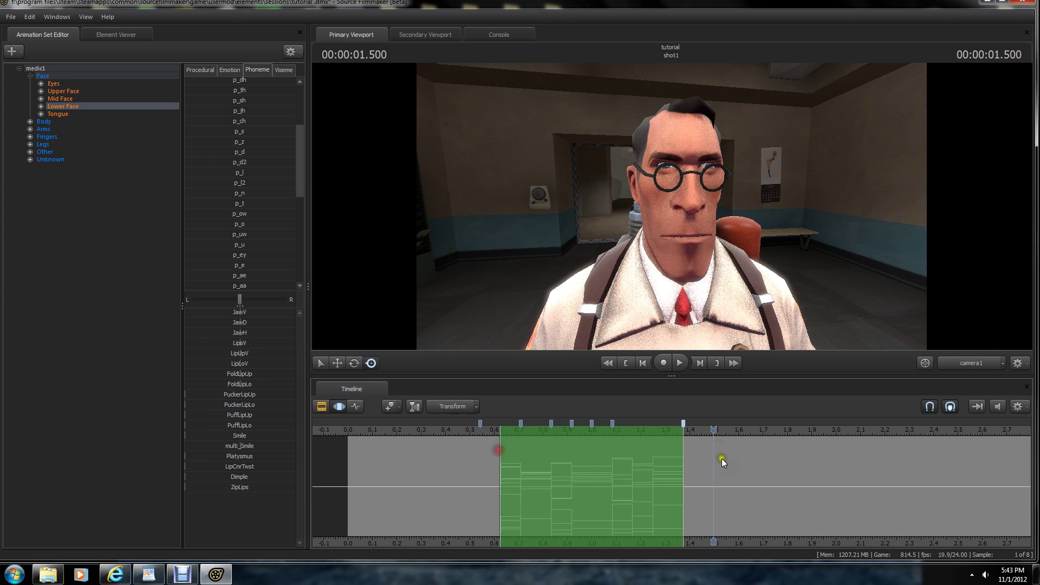
drag(720, 437, 696, 455)
click(194, 71)
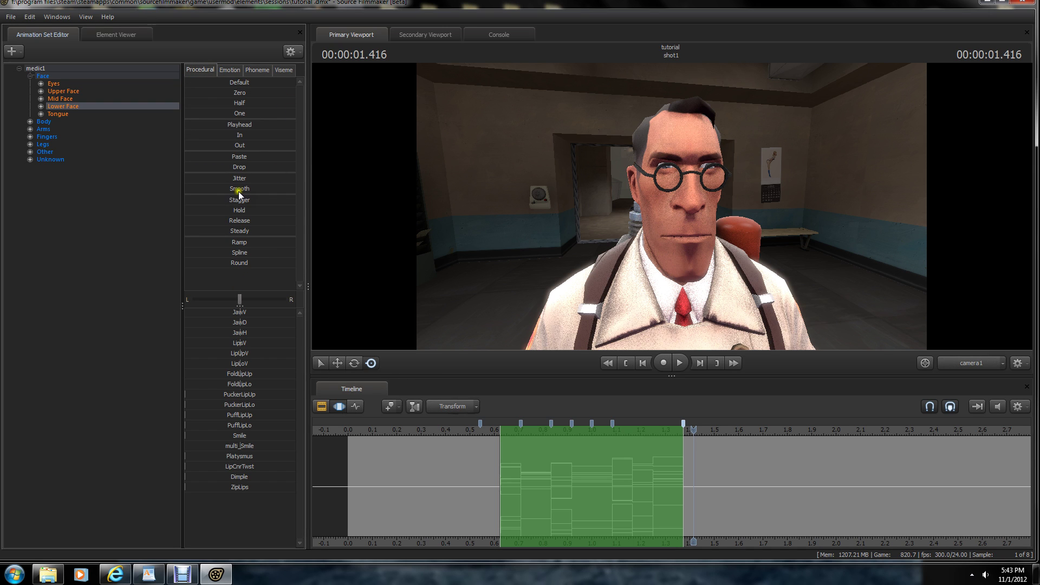
drag(224, 189, 246, 194)
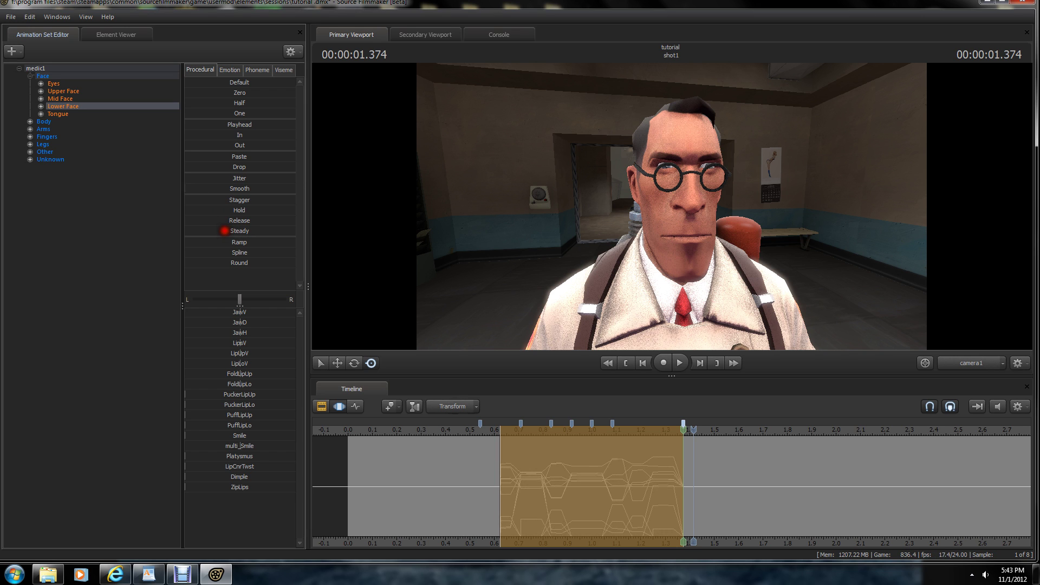
drag(225, 231, 229, 229)
Extend the time selection's start to 0.583 seconds and play back the smoothed lip movement
mouse_move(499, 459)
mouse_down()
mouse_move(483, 460)
mouse_move(488, 452)
mouse_up()
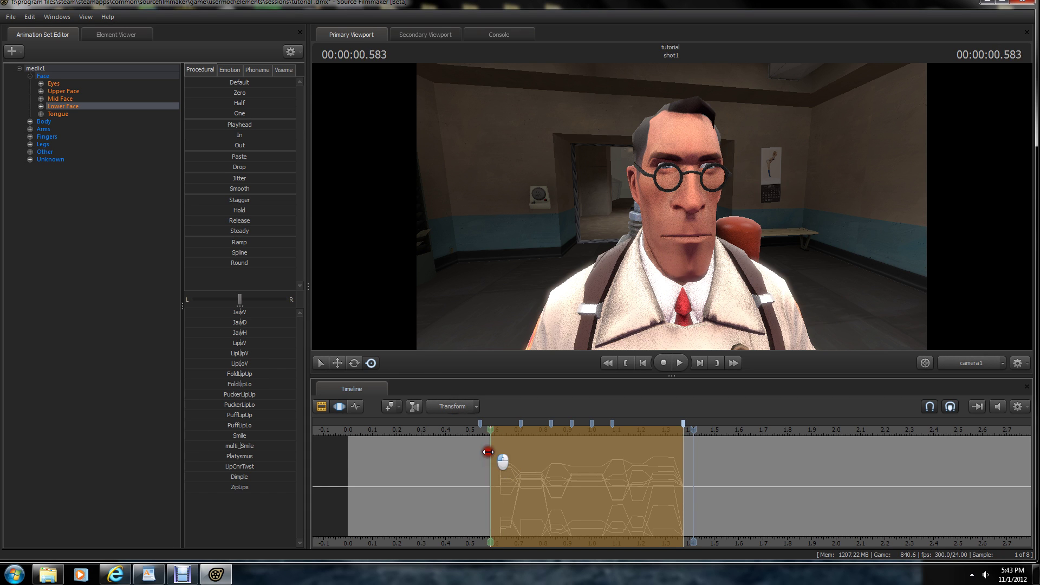
key(space)
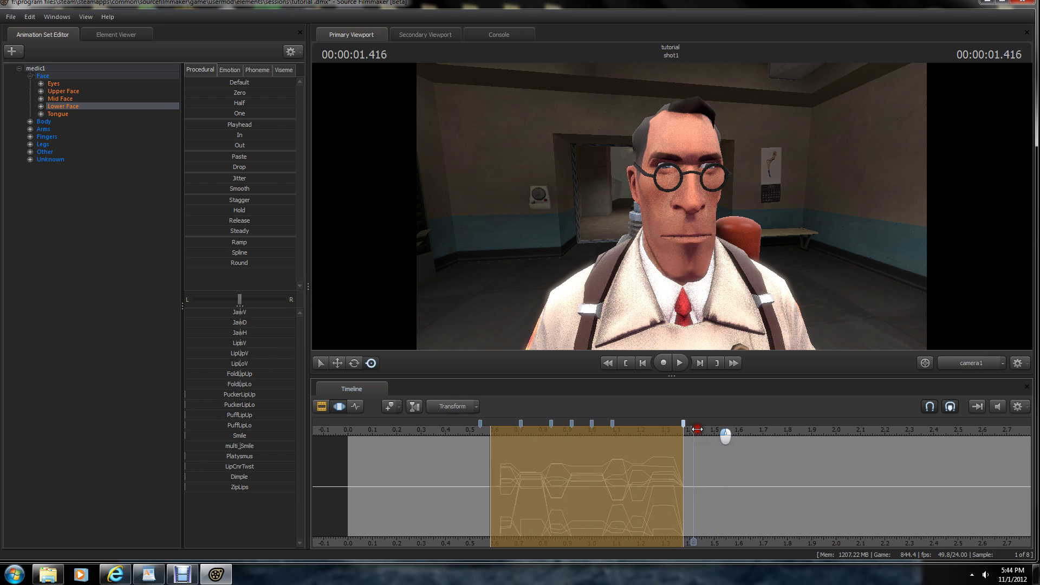
key(space)
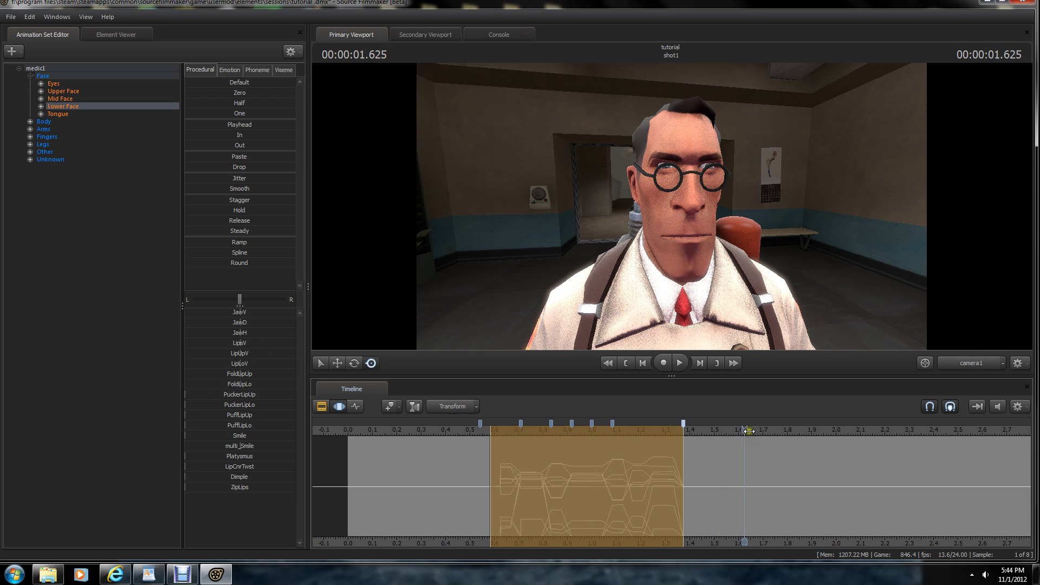
drag(749, 430, 503, 437)
key(space)
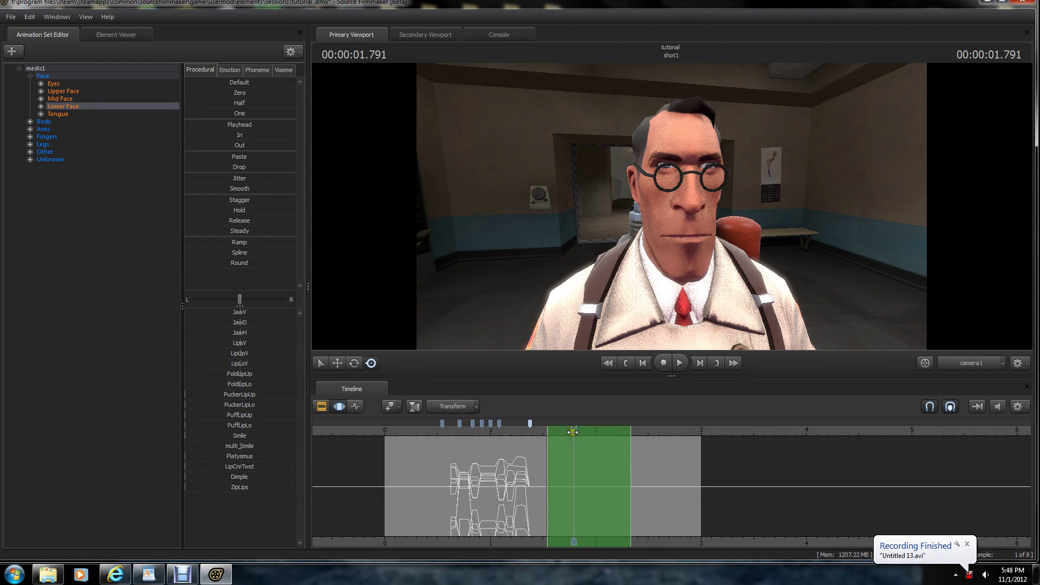
Move the playhead to 1.75 seconds and set the time selection to about 1.42–1.5 seconds
mouse_move(573, 432)
mouse_down()
mouse_move(513, 432)
mouse_move(584, 432)
mouse_up()
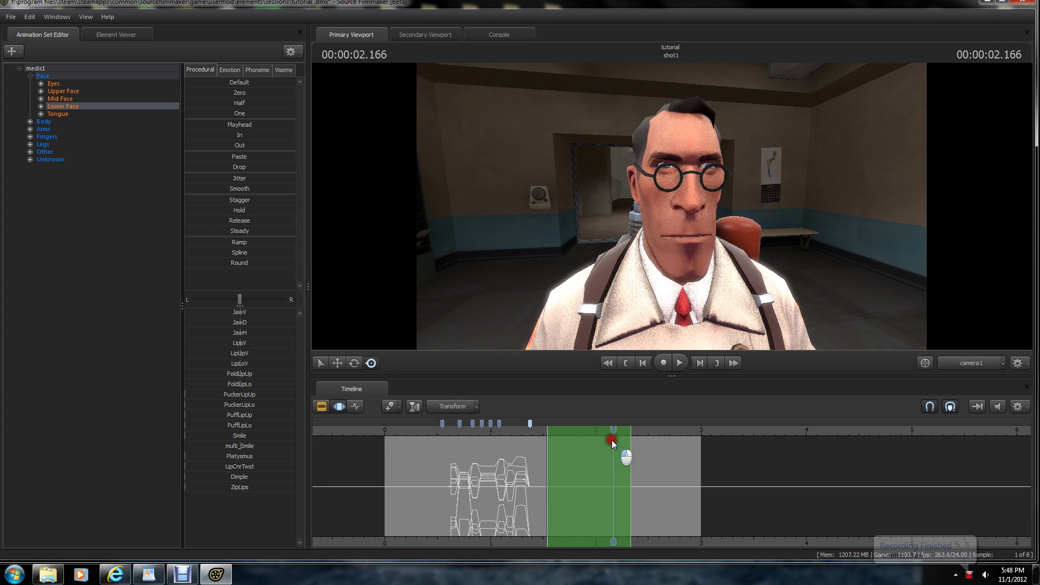
drag(612, 440, 568, 442)
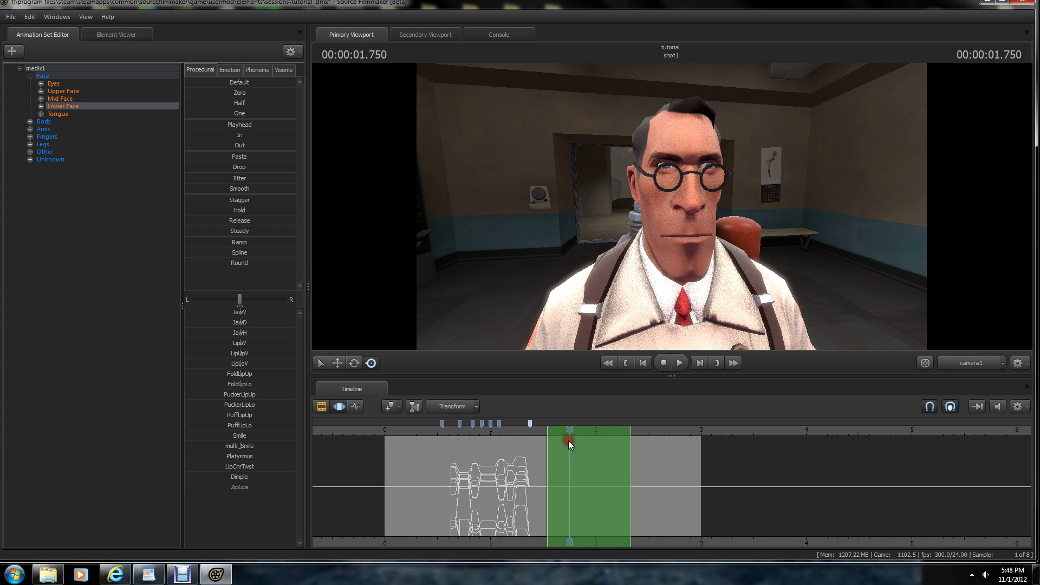
click(172, 576)
click(843, 37)
mouse_move(594, 450)
mouse_down()
mouse_move(607, 448)
mouse_move(557, 438)
mouse_move(582, 461)
mouse_up()
scroll(595, 493, up, 5)
drag(695, 473, 497, 475)
alt+right_drag(596, 494, 648, 531)
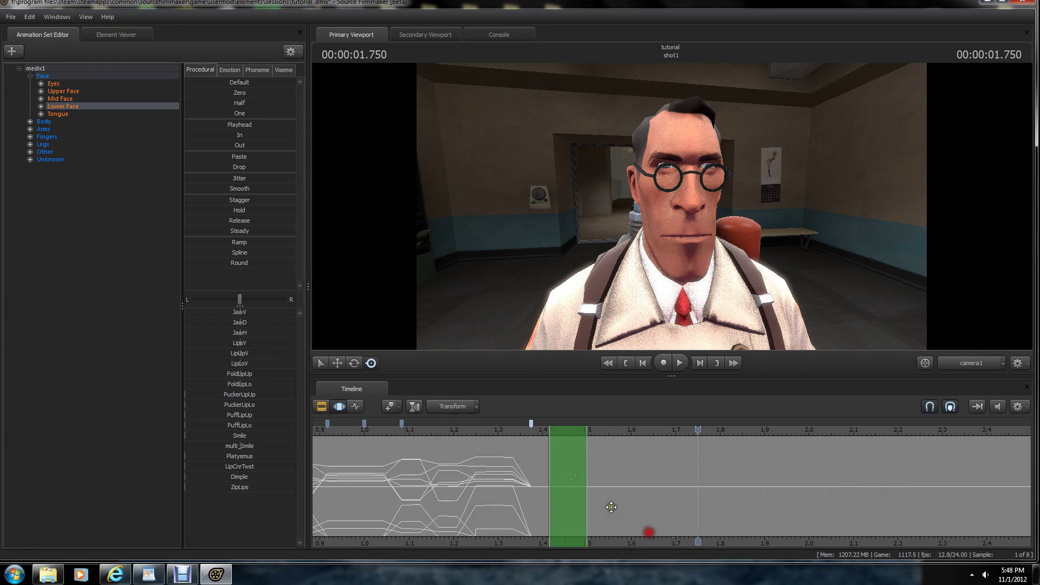
drag(562, 471, 587, 486)
Apply the p_m phoneme at full strength to the Lower Face and move the time selection to about 1.5–1.58 seconds
click(257, 70)
drag(299, 181, 307, 130)
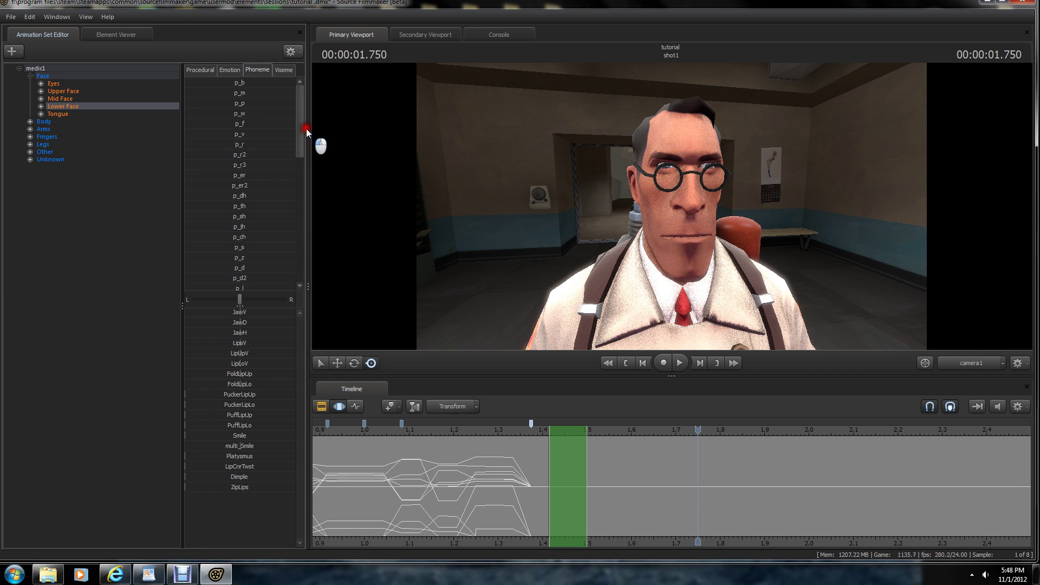
drag(237, 94, 334, 109)
drag(573, 451, 611, 456)
mouse_move(622, 459)
mouse_down()
mouse_move(638, 462)
mouse_move(620, 460)
mouse_up()
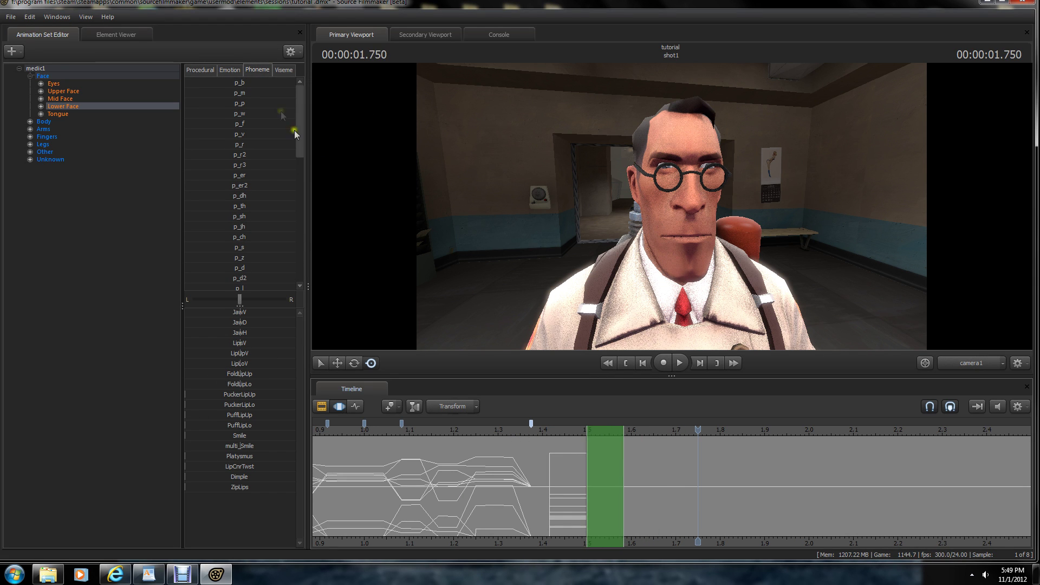
Apply p_ih over about 1.5–1.58 seconds and p_uh over about 1.58–1.67 seconds to the Lower Face, both at full strength
drag(299, 134, 301, 259)
drag(237, 162, 301, 187)
drag(601, 454, 648, 479)
drag(300, 248, 300, 239)
drag(239, 209, 297, 230)
Move the playhead to 1.666 seconds and apply the p_p phoneme at full strength to the Lower Face over about 1.67–1.71 seconds
alt+drag(662, 213, 672, 197)
drag(698, 431, 566, 446)
drag(652, 466, 689, 467)
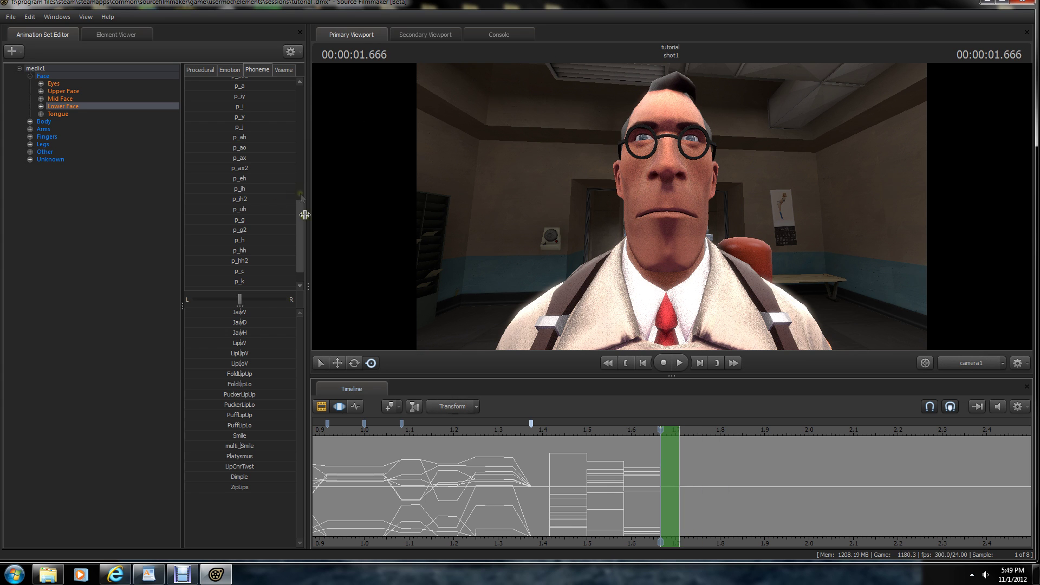
drag(301, 215, 301, 101)
drag(239, 103, 327, 129)
drag(667, 464, 735, 466)
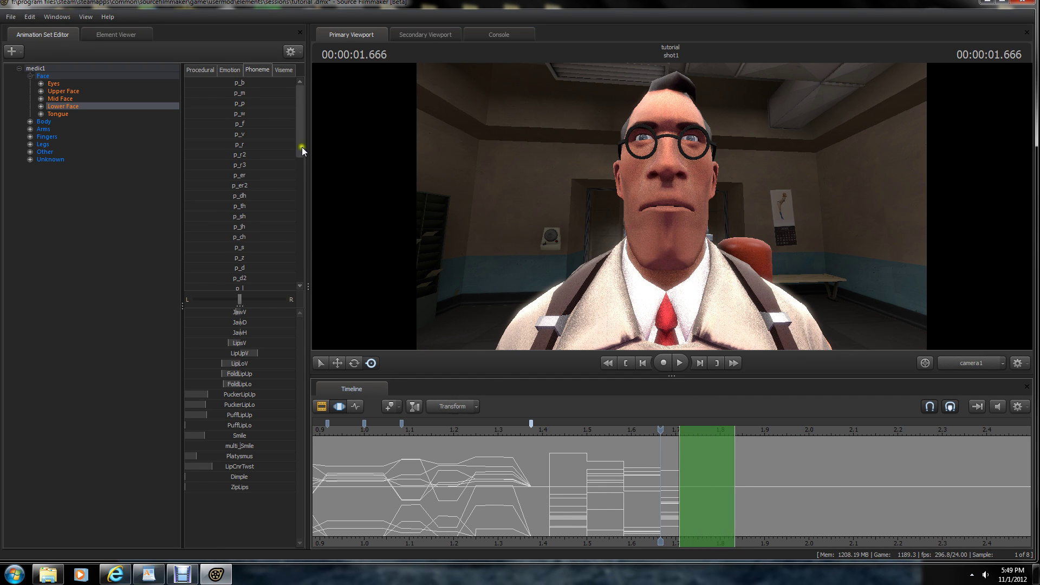
scroll(302, 151, down, 5)
click(713, 431)
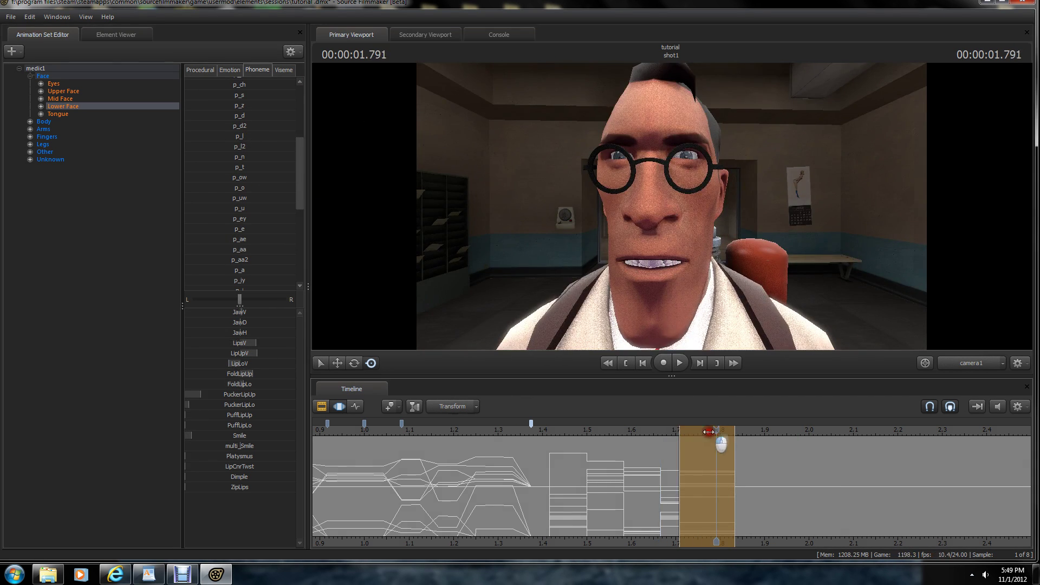
drag(700, 464, 756, 467)
drag(791, 471, 743, 479)
key(ctrl+z)
key(ctrl+z)
Move the time selection to about 1.79–1.88 seconds and apply the p_ow phoneme to the Lower Face
drag(716, 432, 846, 433)
drag(773, 446, 745, 482)
key(Return)
drag(233, 177, 266, 198)
key(Return)
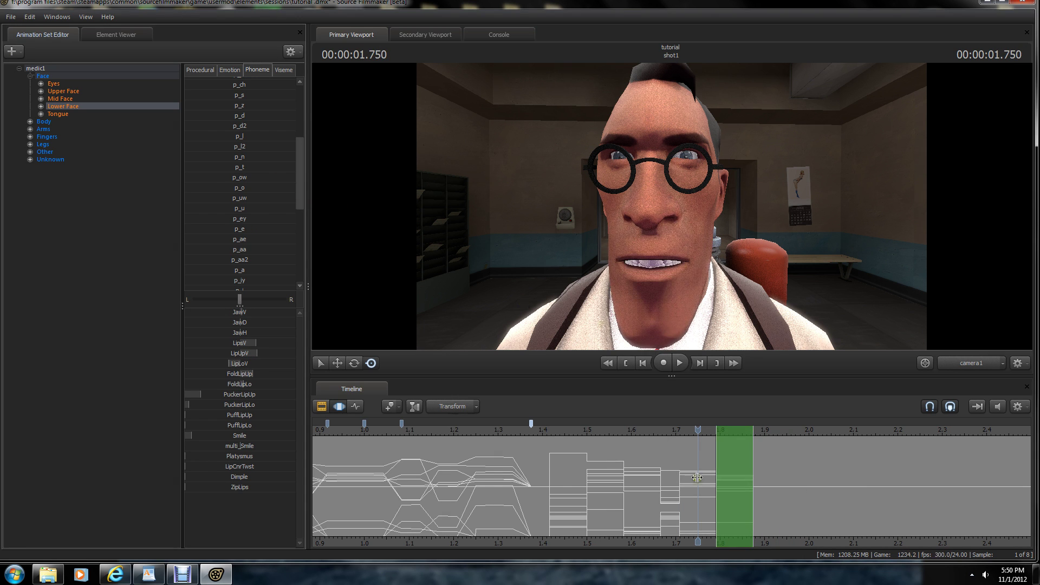
Play back the lip movement while viewing the medic's face from the side
alt+drag(623, 227, 531, 227)
key(space)
key(space)
middle_drag(835, 537, 738, 541)
scroll(856, 466, down, 5)
key(space)
key(space)
scroll(738, 520, up, 5)
Apply the p_d phoneme at full strength to the Lower Face from 1.875 seconds and move the time selection to about 1.92–1.96 seconds
drag(699, 433, 660, 465)
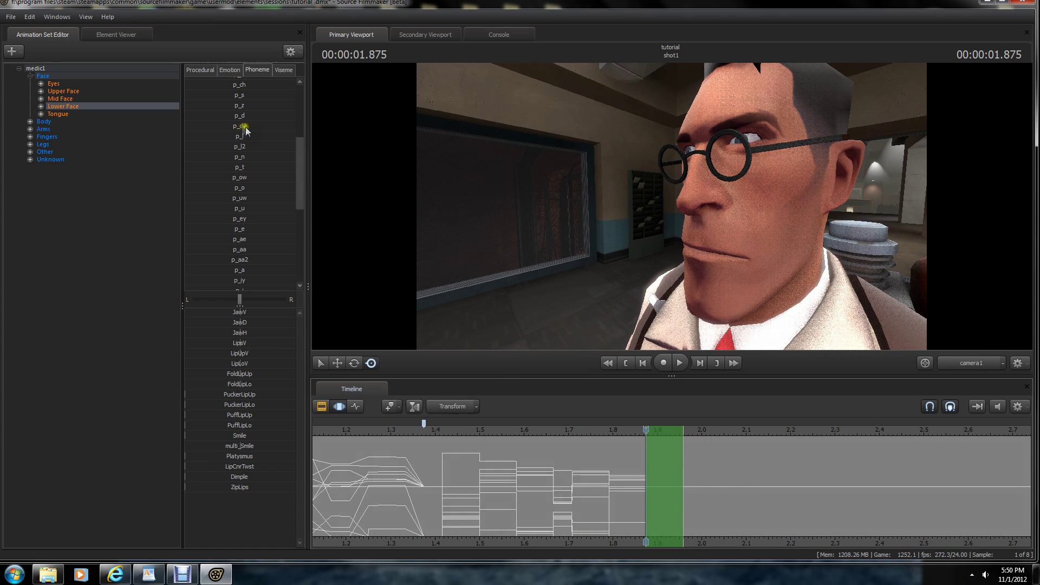
drag(230, 117, 324, 128)
scroll(672, 469, up, 5)
shift+drag(677, 470, 709, 470)
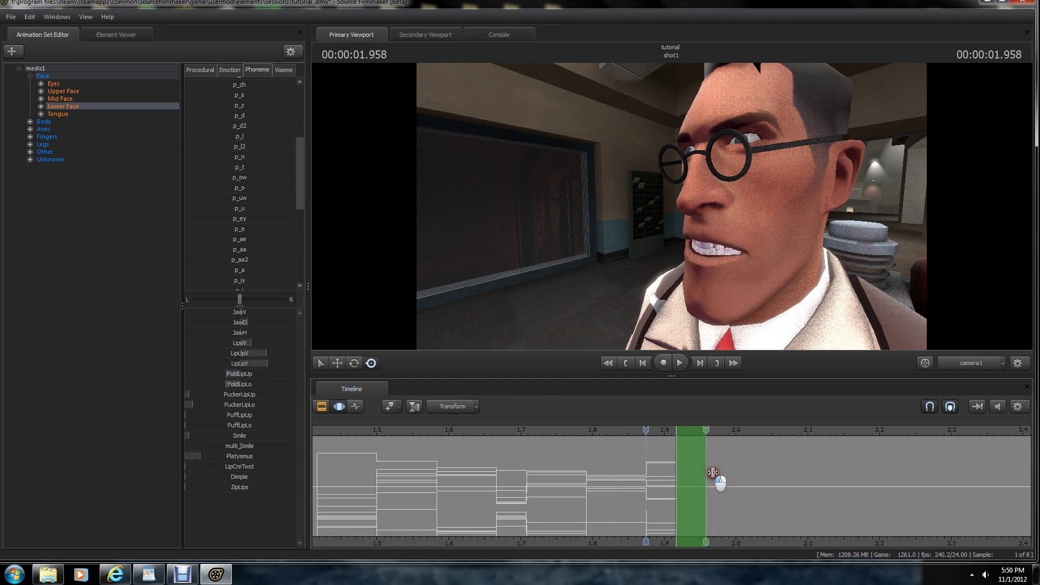
Apply the p_p phoneme at full strength to the Lower Face and set the time selection to about 1.96–2.08 seconds
drag(298, 167, 301, 113)
drag(237, 103, 332, 119)
click(726, 462)
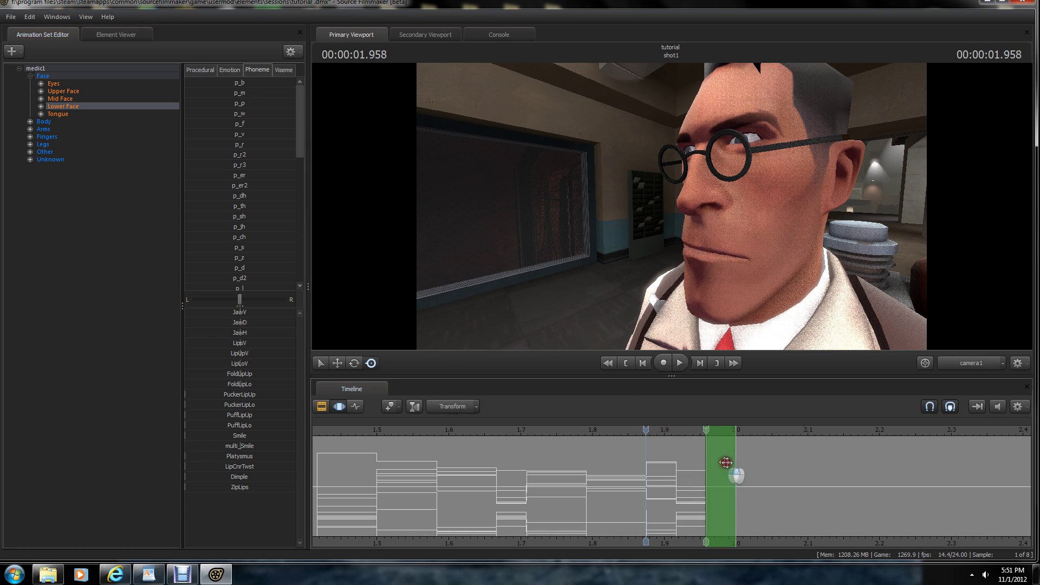
drag(682, 457, 797, 481)
Apply p_ih over about 1.96–2.08 seconds and p_d over about 2.08–2.13 seconds to the Lower Face
drag(301, 134, 307, 260)
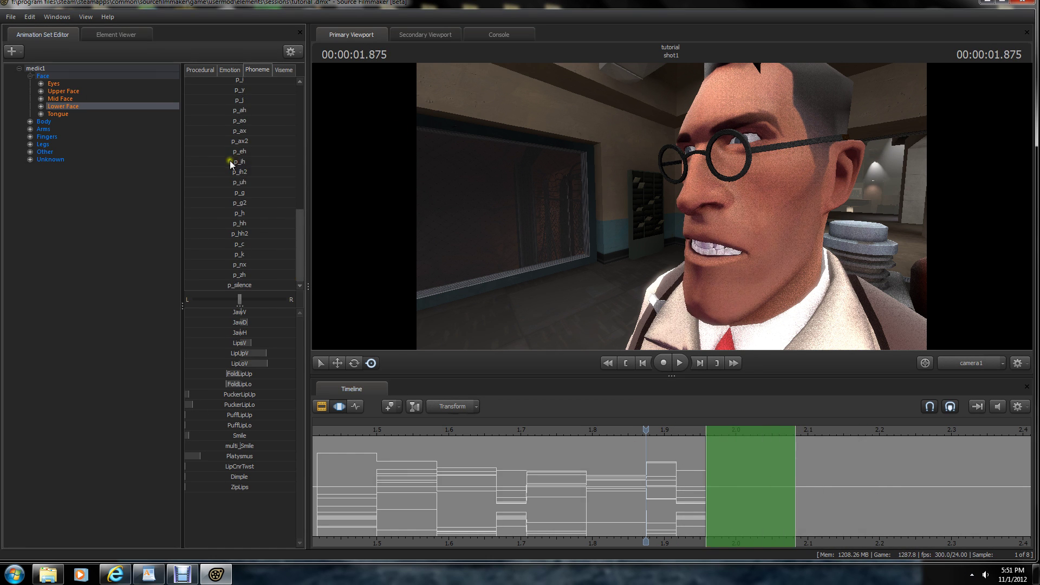
drag(230, 162, 293, 170)
drag(753, 471, 843, 471)
drag(886, 471, 823, 467)
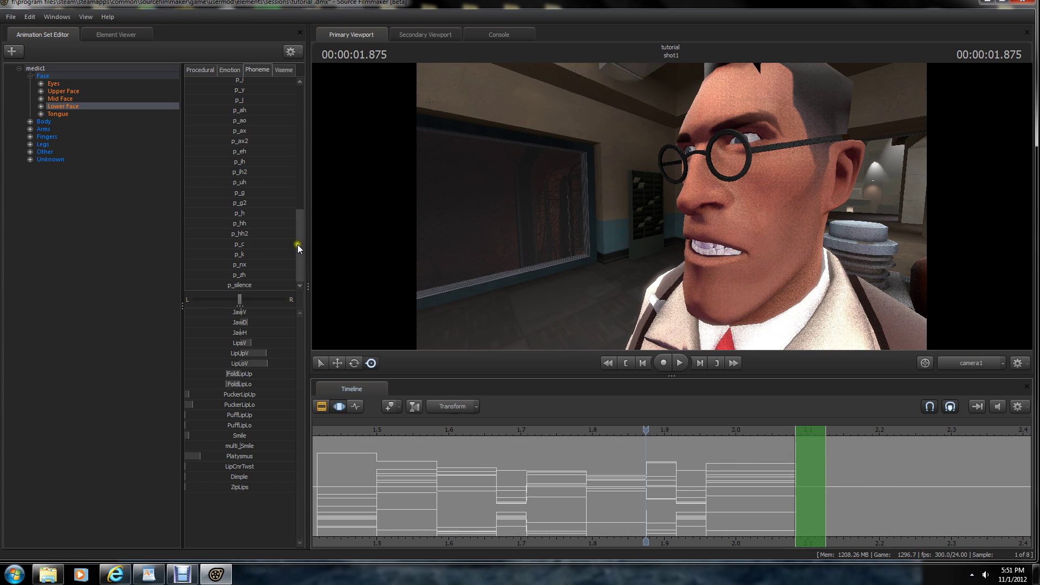
drag(299, 244, 283, 87)
drag(233, 142, 285, 153)
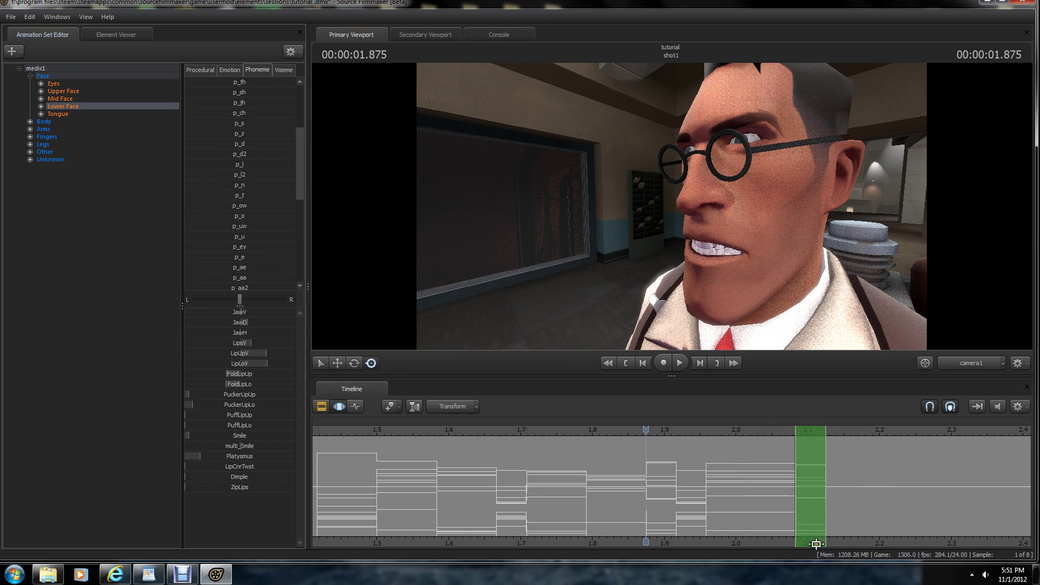
Play back the clip past the last phoneme to about 2.5 seconds to locate the next sounds
scroll(816, 543, down, 5)
middle_drag(856, 542, 805, 537)
drag(437, 428, 764, 435)
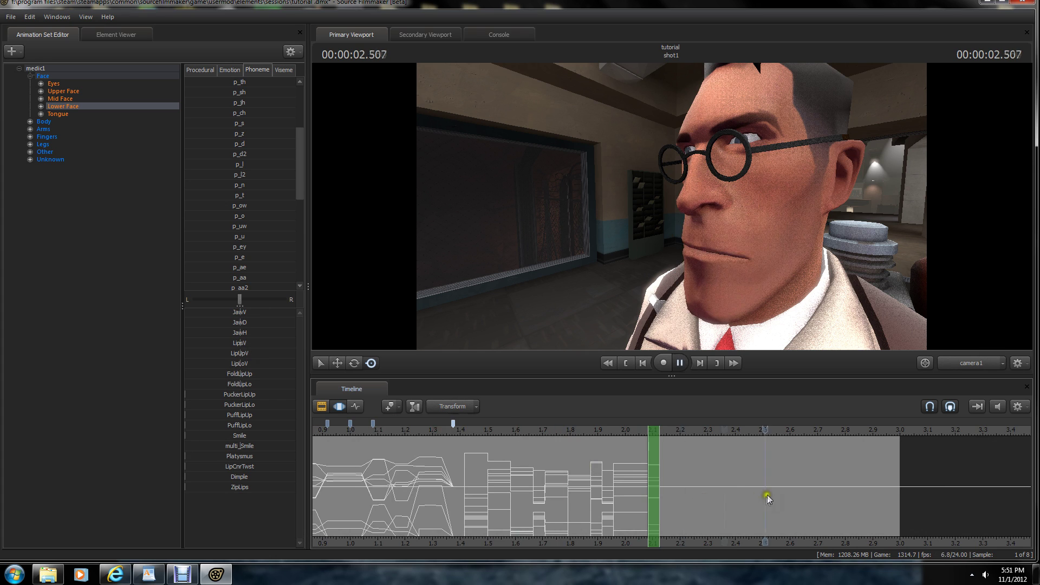
key(space)
scroll(767, 495, down, 3)
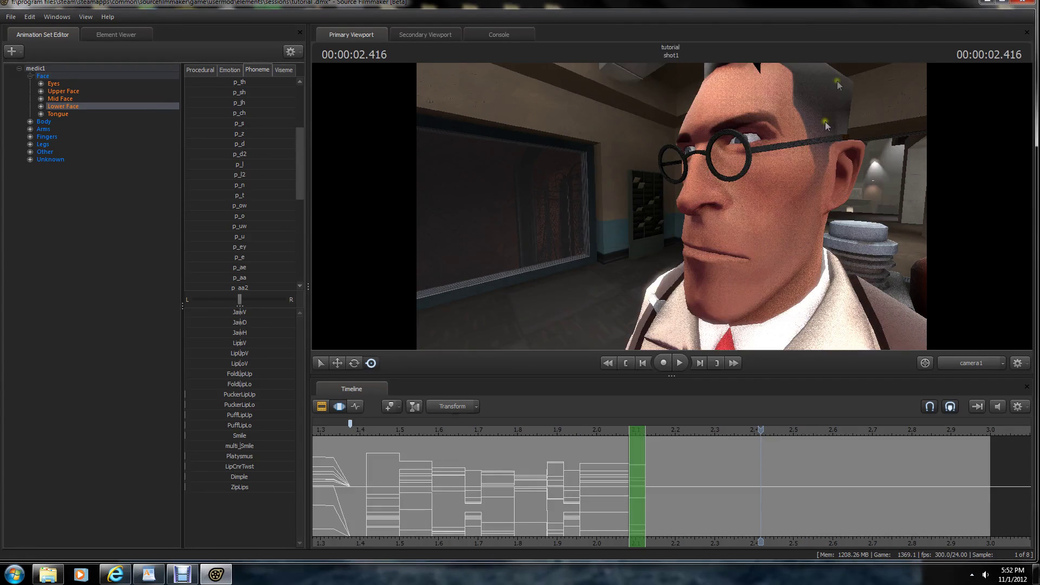
Move the playhead to 2.208 seconds and set the time selection to about 2.21–2.29 seconds
drag(760, 433, 676, 465)
drag(300, 187, 301, 158)
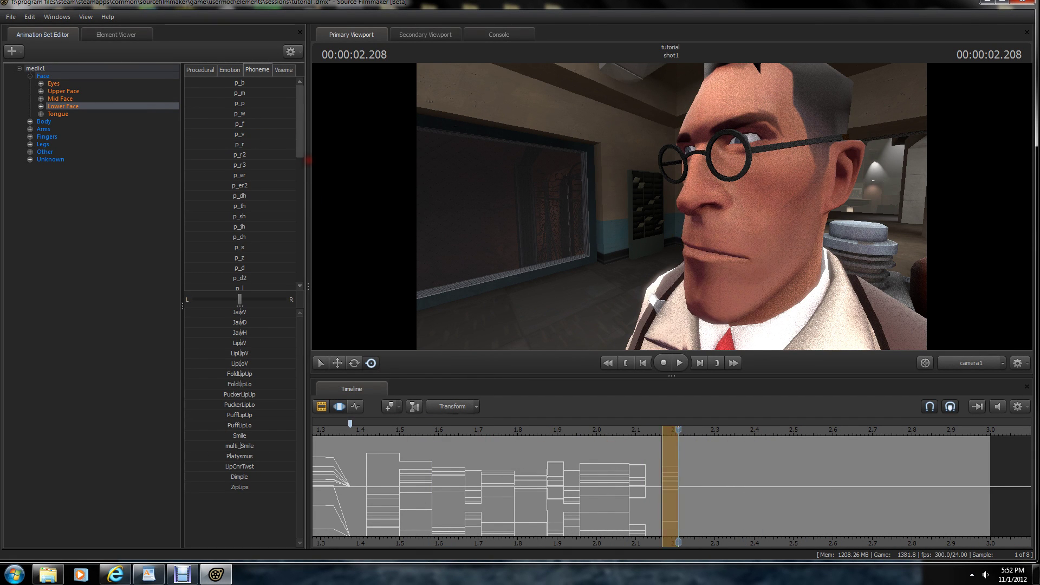
scroll(656, 459, up, 3)
drag(651, 458, 739, 476)
Apply the p_l phoneme at full strength to the Lower Face and move the time selection to about 2.29–2.33 seconds
drag(300, 130, 297, 179)
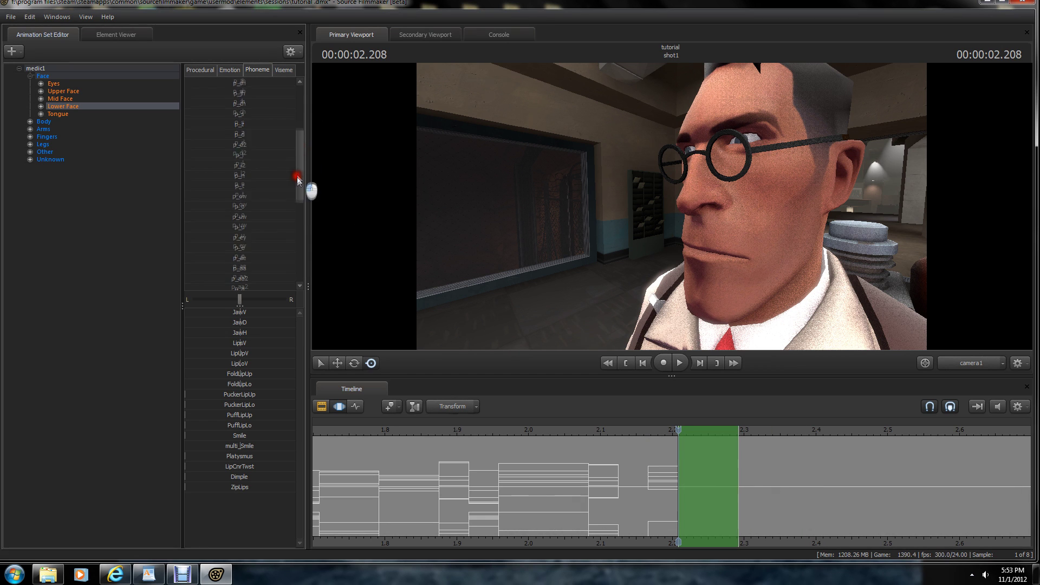
drag(240, 146, 327, 162)
drag(708, 460, 772, 468)
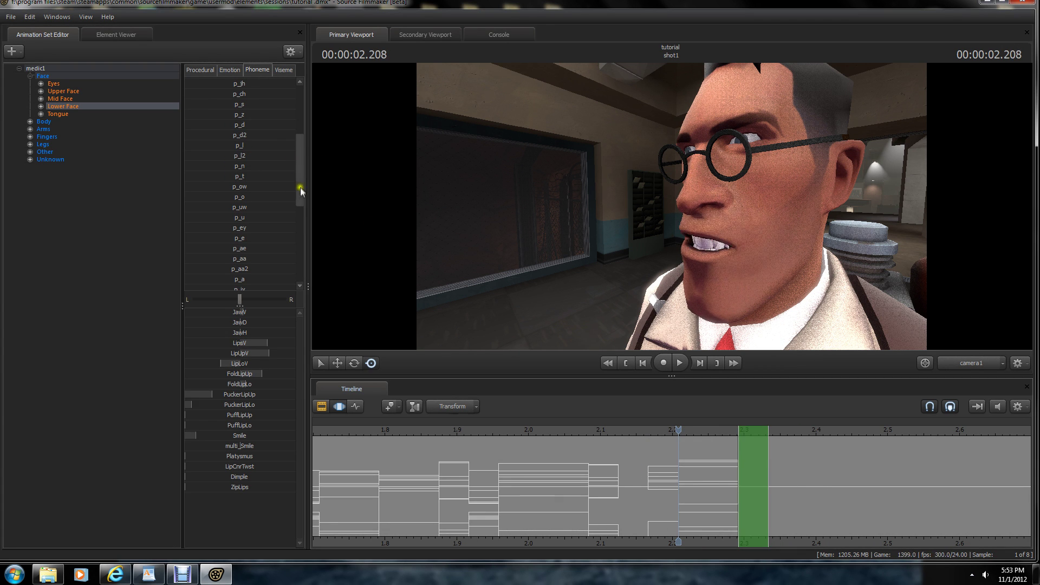
Apply the p_ey phoneme at full strength to the Lower Face and set the time selection to about 2.38–2.5 seconds
drag(241, 228, 302, 239)
drag(757, 460, 809, 465)
drag(832, 468, 895, 479)
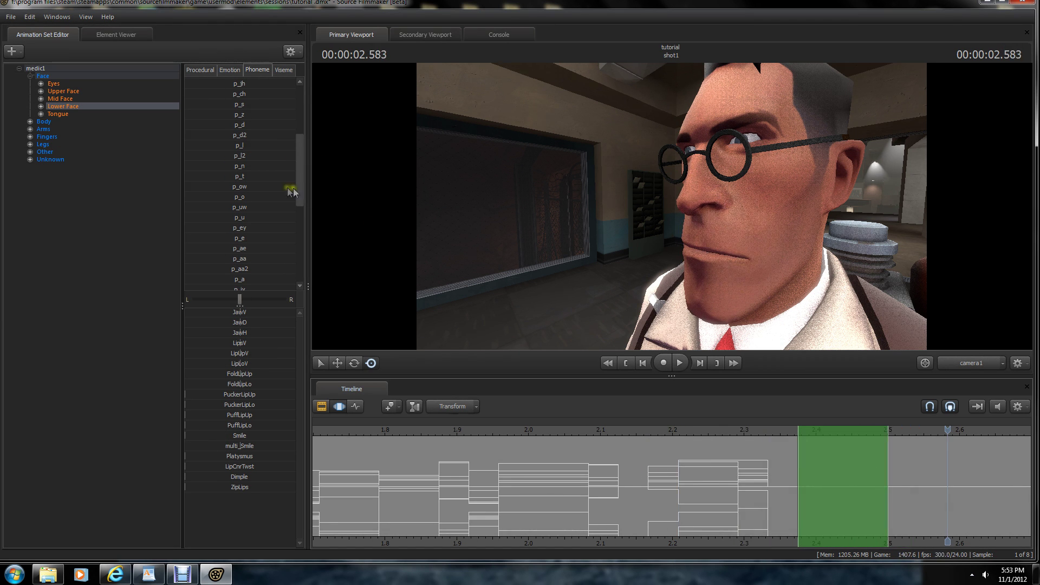
Apply a full-strength phoneme preset to the Lower Face over about 2.38–2.5 seconds and move the time selection to about 2.5–2.67 seconds
drag(300, 187, 299, 152)
drag(241, 209, 315, 222)
drag(903, 544, 577, 543)
scroll(576, 544, down, 2)
drag(534, 476, 645, 484)
Apply the p_k phoneme at full strength over about 2.67–2.75 seconds and move the time selection to start at about 2.75 seconds
drag(299, 155, 295, 267)
drag(603, 465, 678, 476)
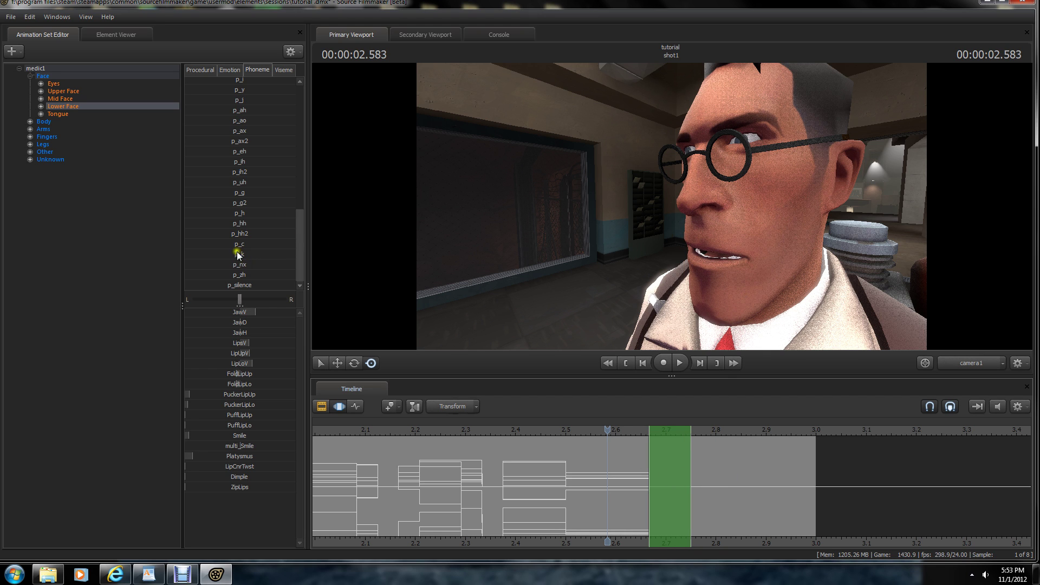
drag(230, 254, 299, 268)
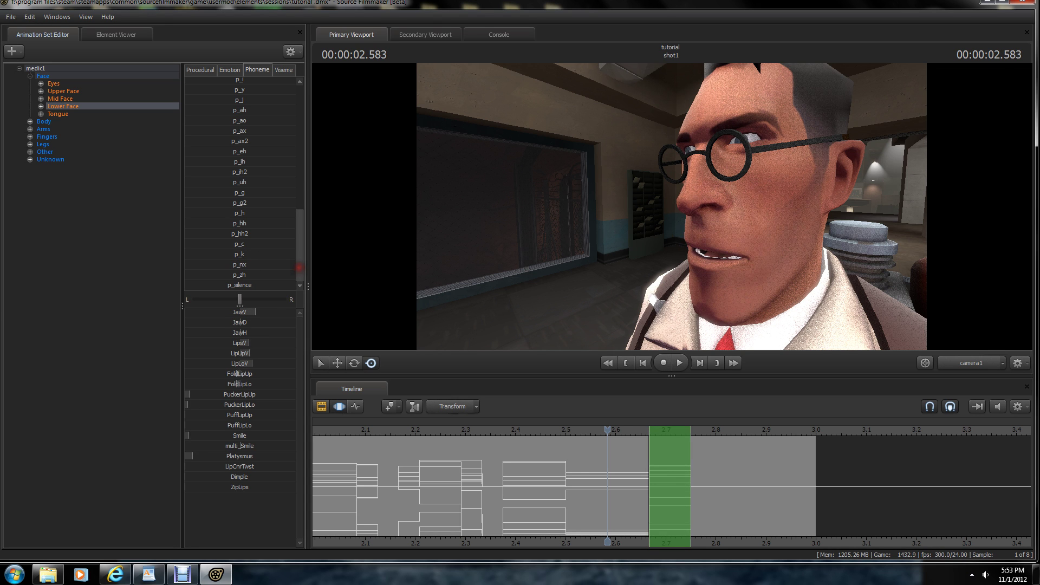
drag(673, 444, 722, 474)
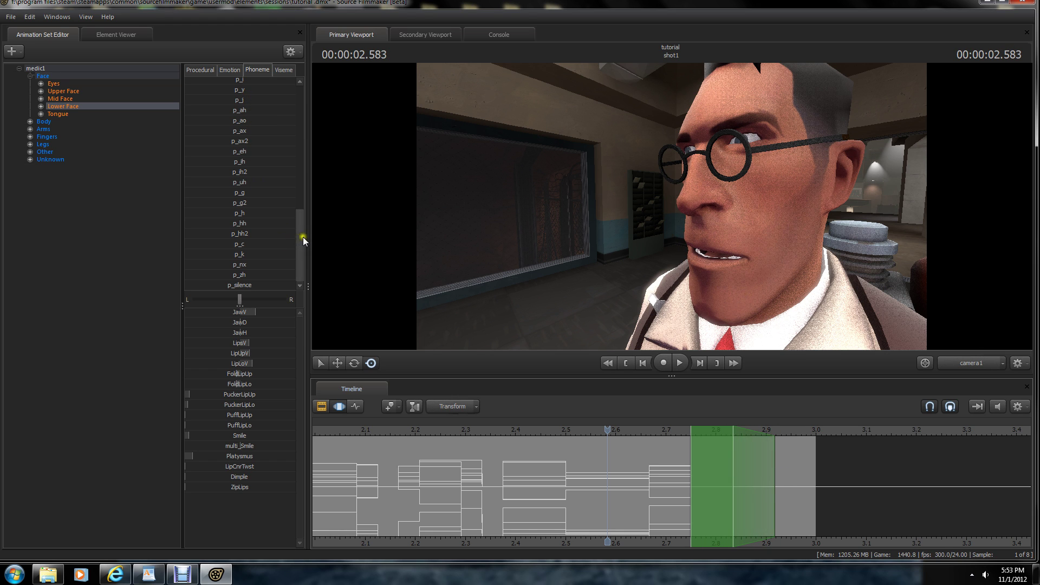
Apply the p_s phoneme at full strength to the Lower Face over about 2.75–2.83 seconds, with the falloff ending near 2.92 seconds
drag(303, 237, 304, 119)
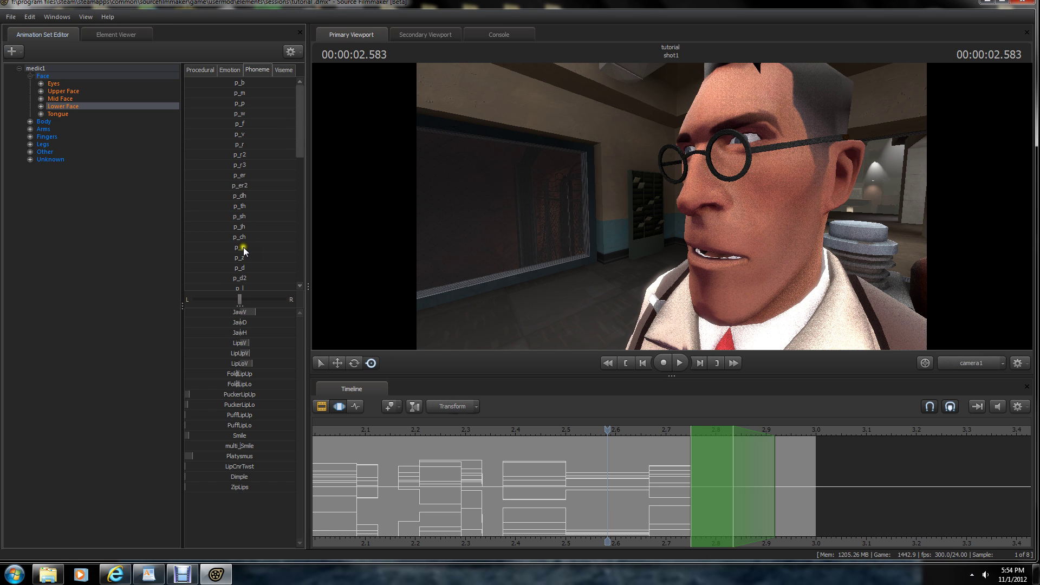
drag(243, 247, 322, 259)
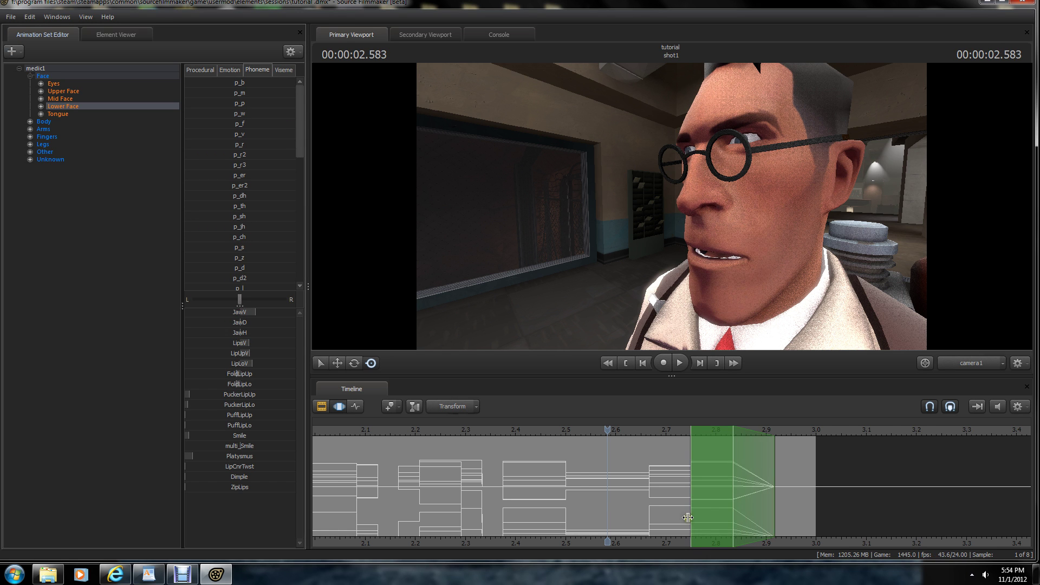
Extend the time selection to about 1.37–2.92 seconds and apply Smooth to the Lower Face across it
scroll(688, 518, down, 8)
drag(611, 442, 402, 466)
scroll(629, 465, up, 3)
click(203, 71)
drag(231, 190, 236, 192)
drag(660, 432, 667, 520)
scroll(655, 534, up, 4)
middle_drag(652, 541, 861, 534)
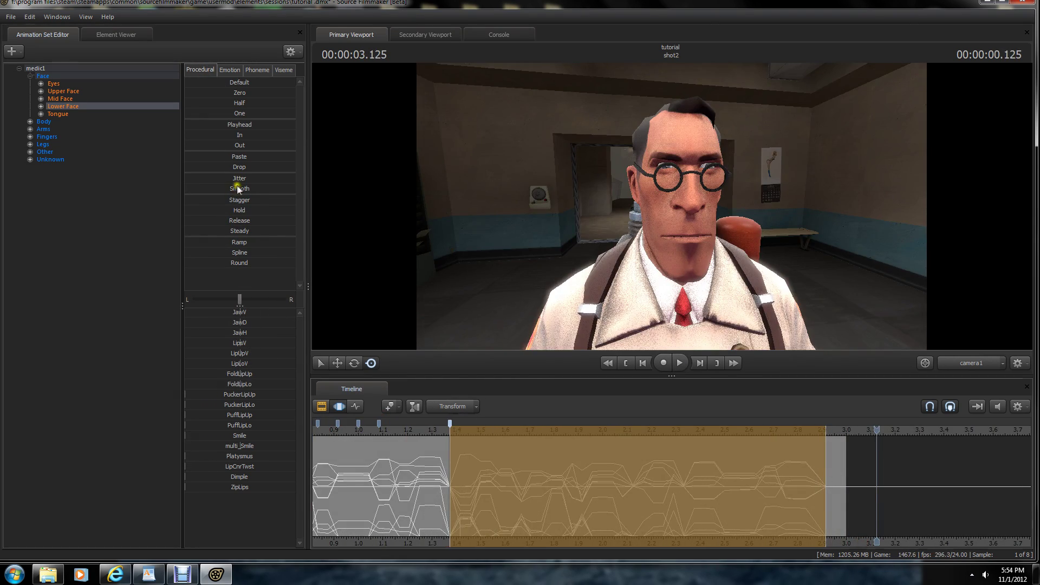
drag(876, 430, 855, 483)
key(Return)
Move the playhead to about 0.08 seconds and play back the whole lip-sync
scroll(808, 485, down, 6)
click(612, 424)
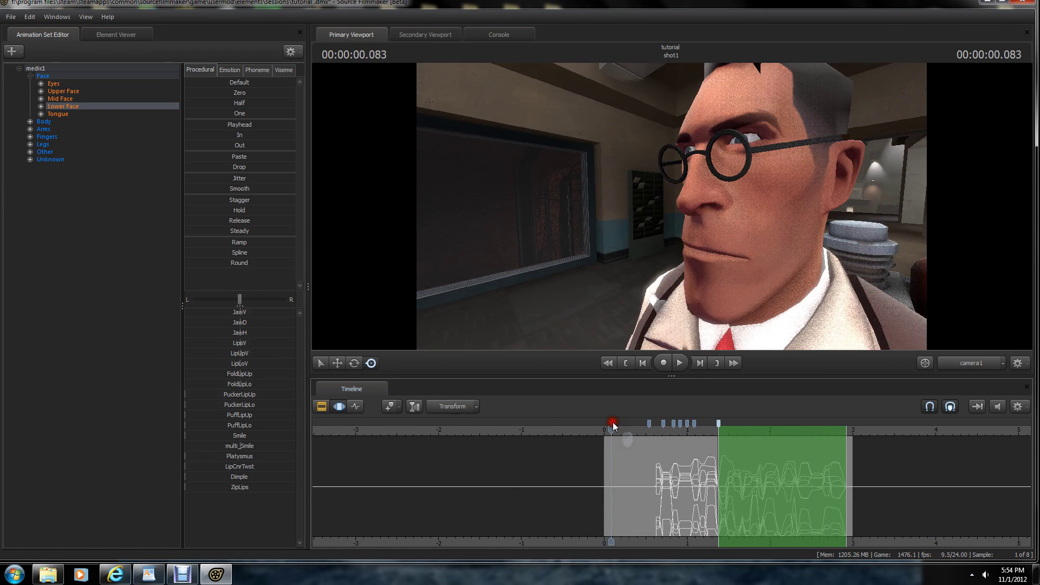
key(space)
click(190, 573)
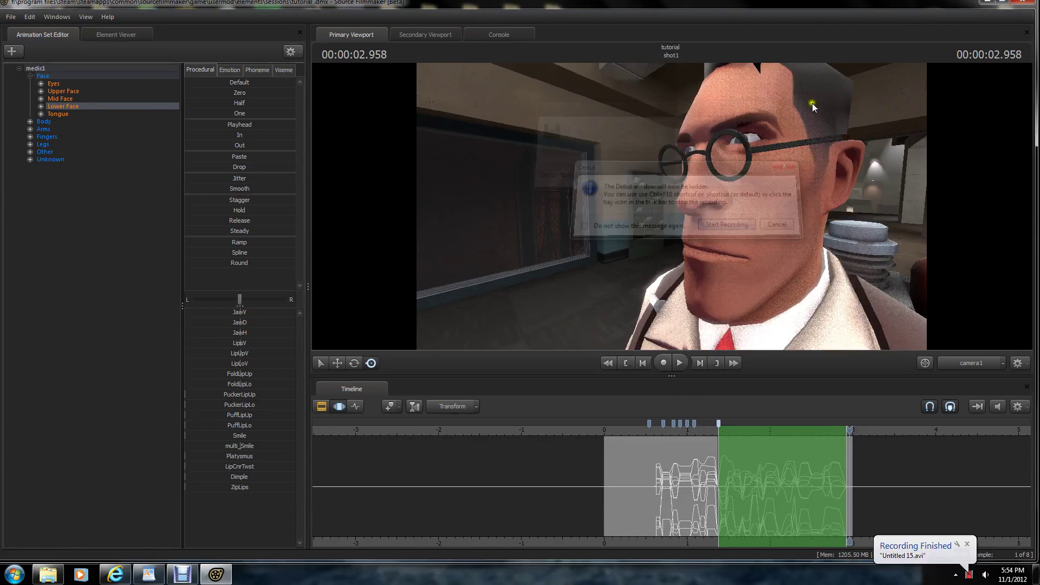
Replay shot1 from about 0.33 seconds and stop playback at about 2.83 seconds to review the smoothed mouth movement
drag(852, 430, 632, 448)
middle_drag(999, 548, 807, 520)
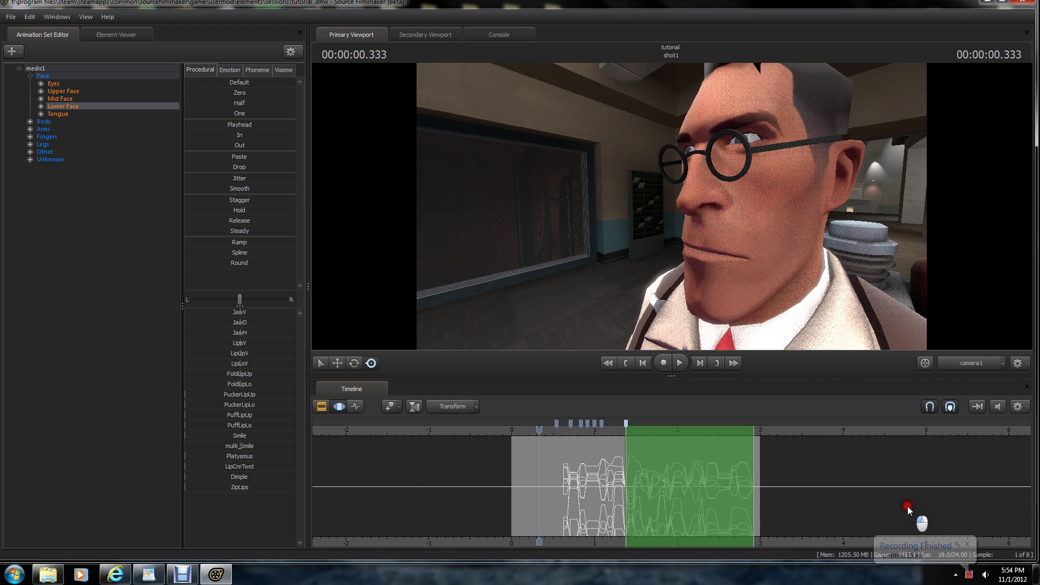
drag(908, 506, 878, 503)
scroll(679, 468, up, 5)
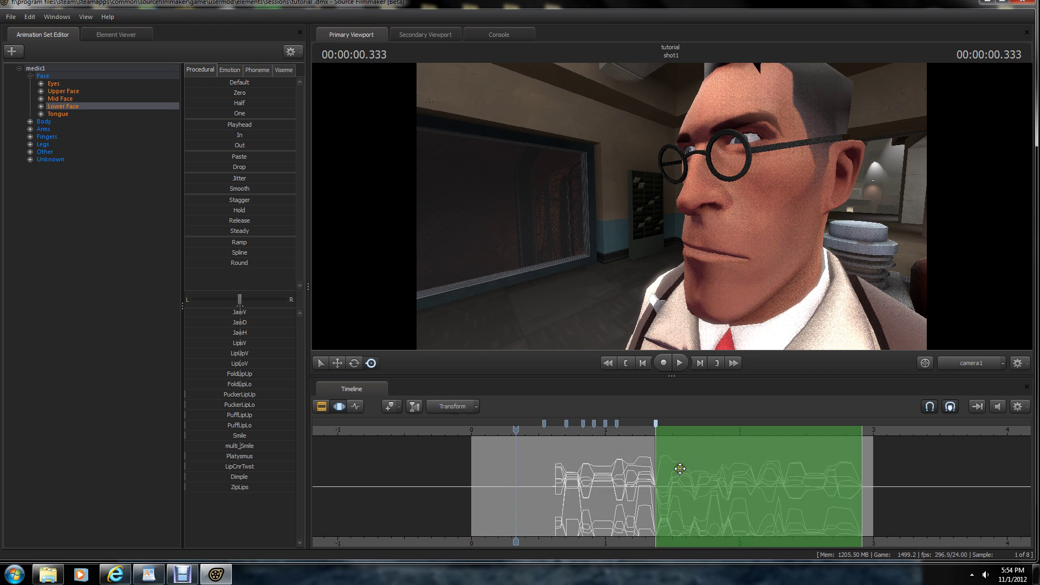
drag(929, 544, 789, 535)
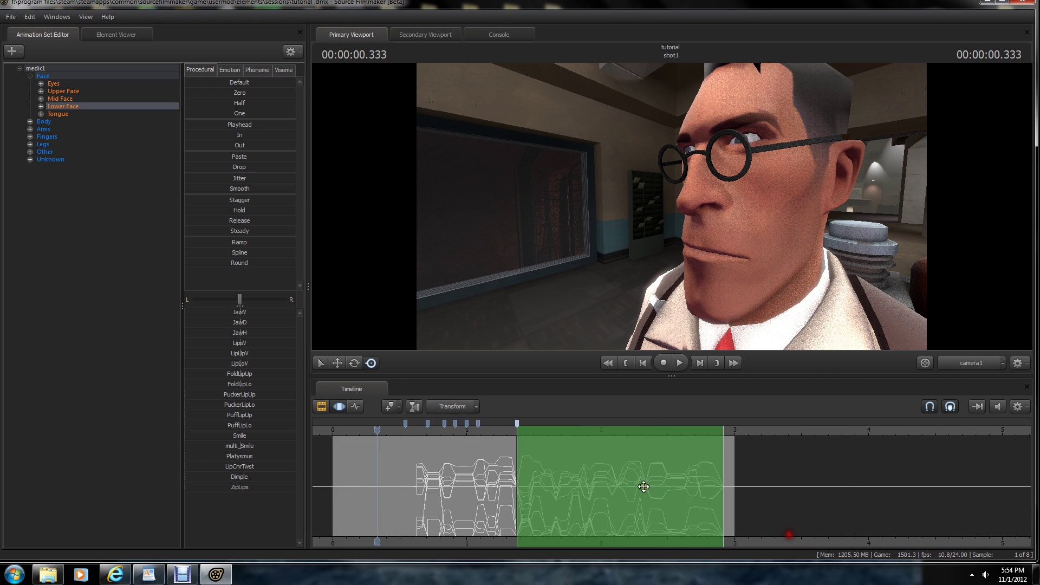
scroll(625, 483, up, 2)
scroll(692, 487, down, 2)
scroll(672, 493, down, 2)
scroll(672, 493, up, 1)
key(space)
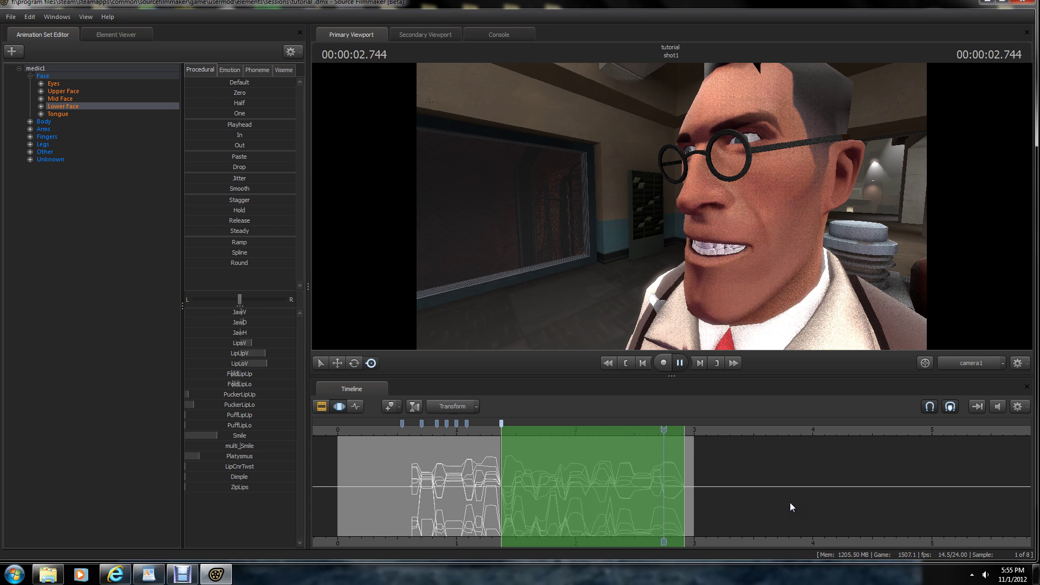
key(space)
Try adding a falloff from about 2.83 to 2.92 seconds at the end of the time selection
scroll(599, 470, up, 2)
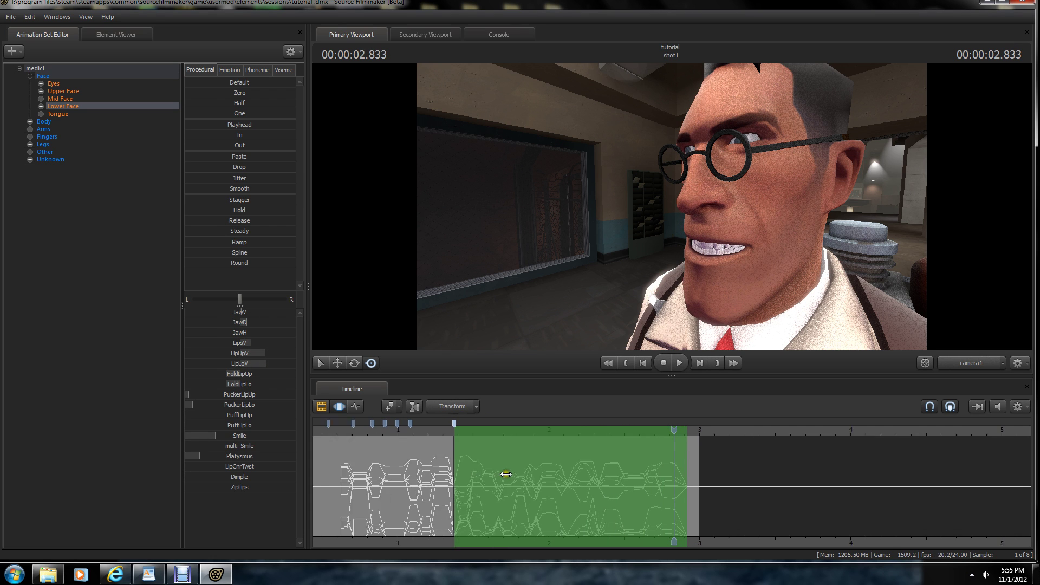
scroll(684, 465, up, 2)
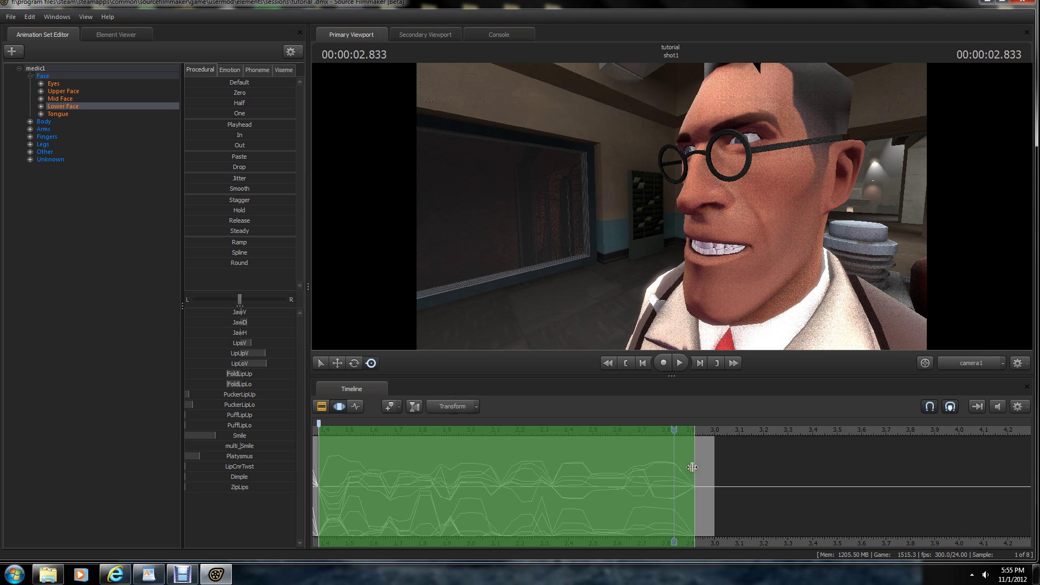
mouse_move(690, 468)
mouse_down()
mouse_move(658, 473)
mouse_move(683, 460)
mouse_up()
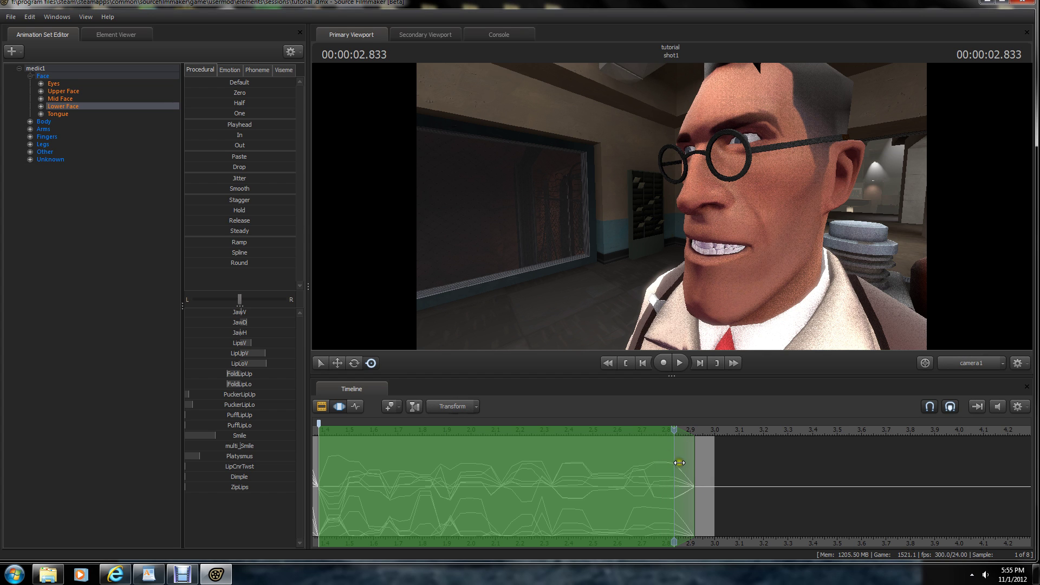
drag(674, 459, 696, 466)
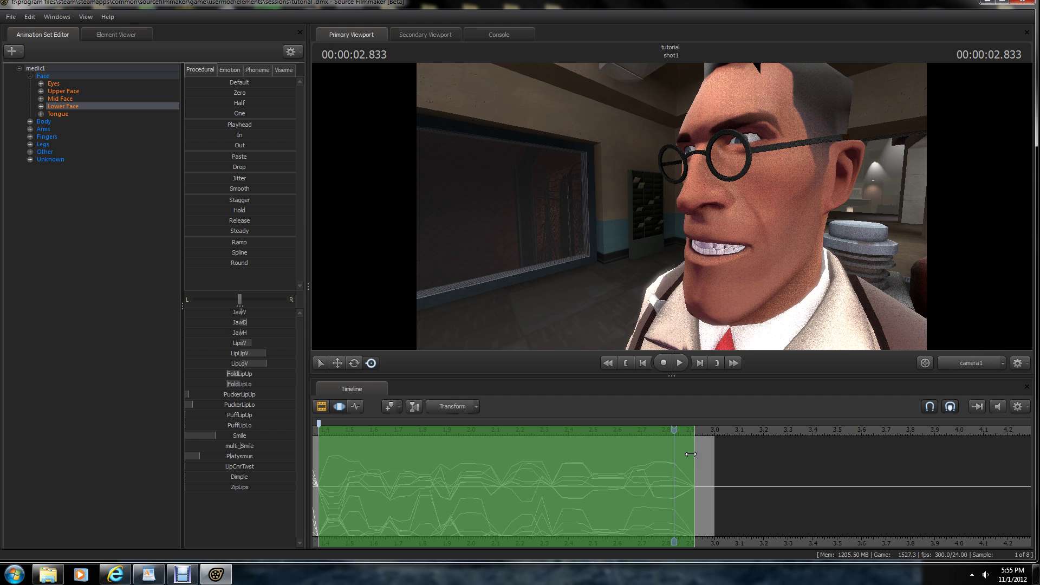
mouse_move(690, 454)
mouse_down()
mouse_move(460, 441)
mouse_move(691, 456)
mouse_up()
drag(720, 543, 897, 545)
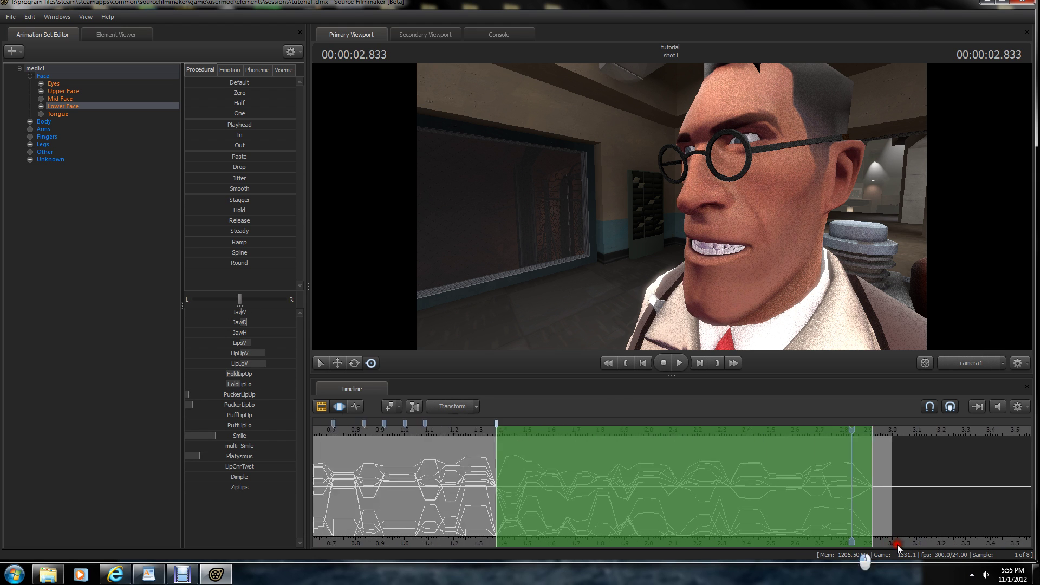
middle_drag(898, 548, 916, 548)
mouse_move(518, 459)
mouse_down()
mouse_move(569, 471)
mouse_move(520, 464)
mouse_up()
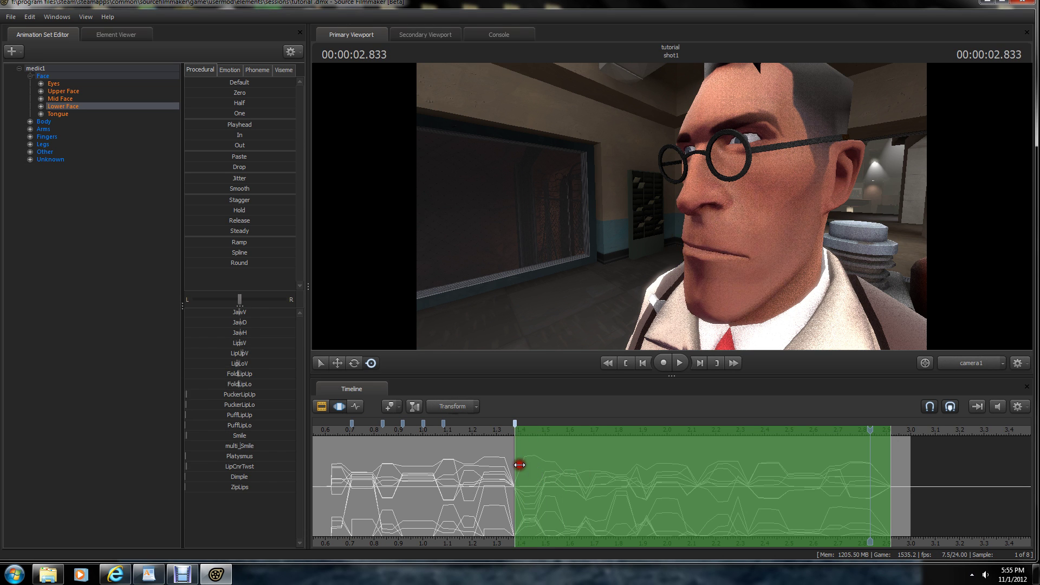
scroll(604, 453, down, 5)
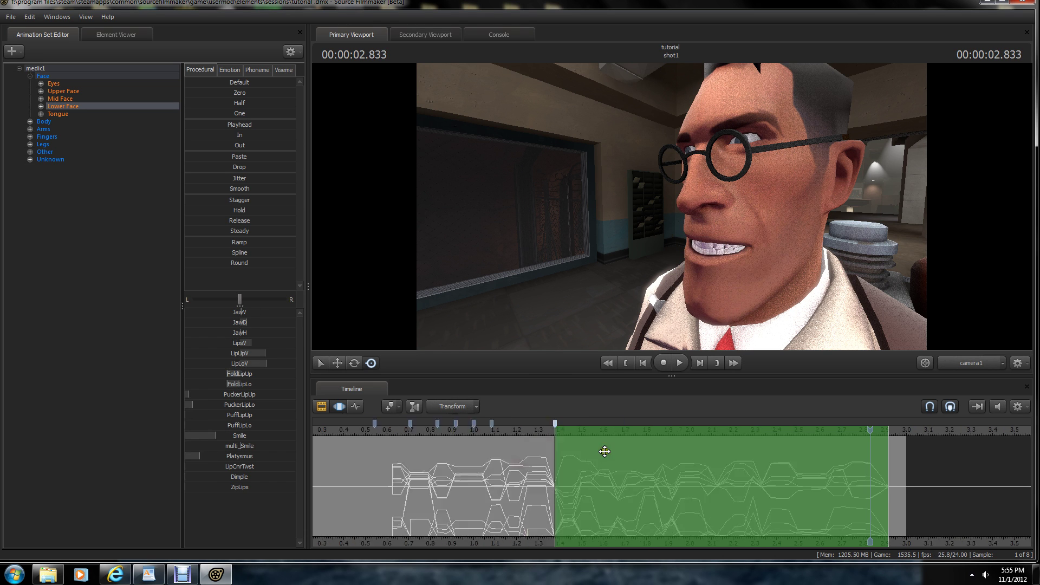
Examine the Lower Face curves in the Graph Editor while scrubbing back to about 0.42 seconds, and return to the Motion Editor
click(354, 407)
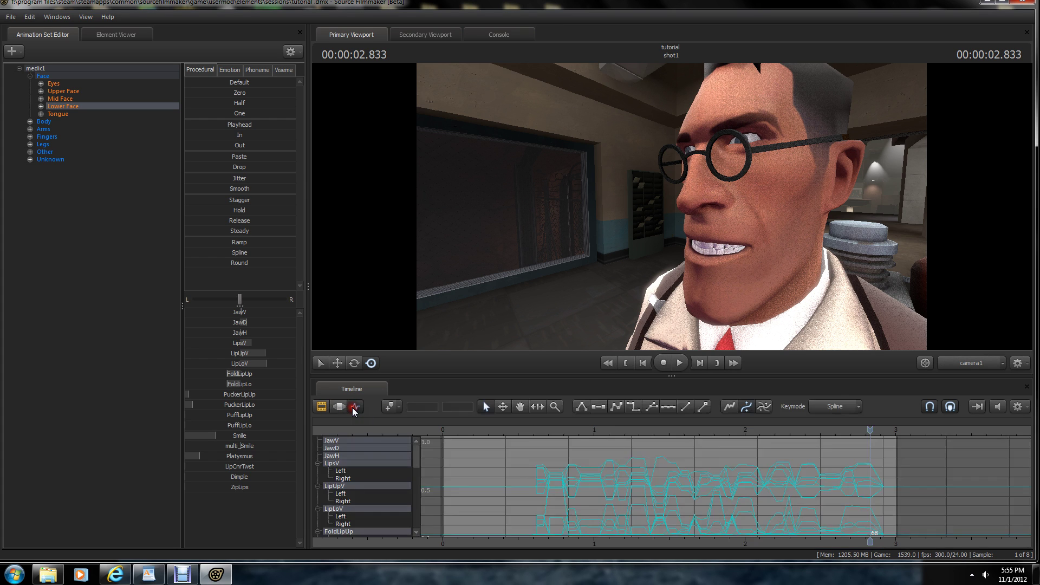
drag(872, 433, 864, 473)
click(336, 410)
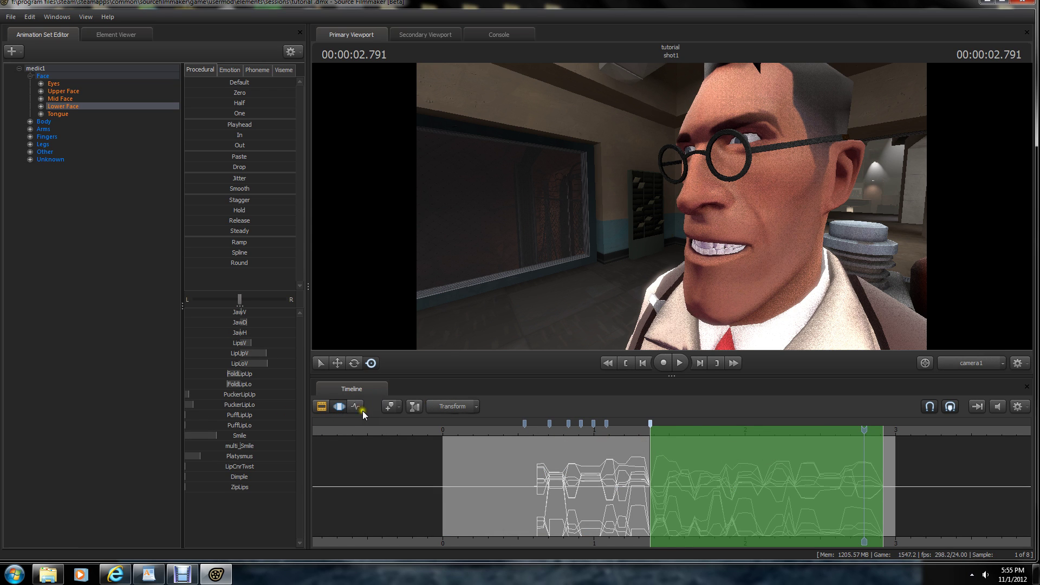
click(360, 409)
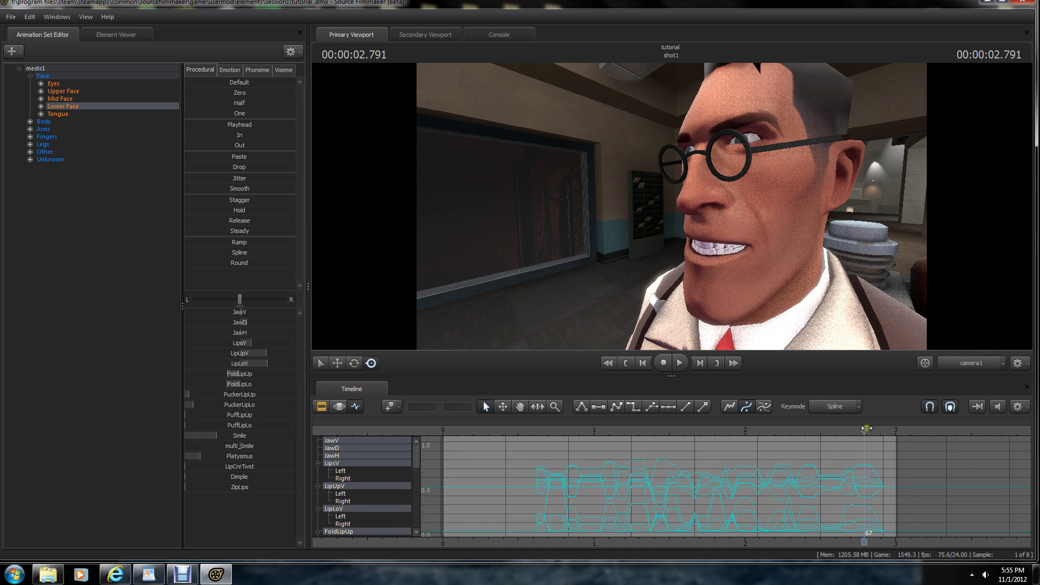
drag(867, 429, 506, 430)
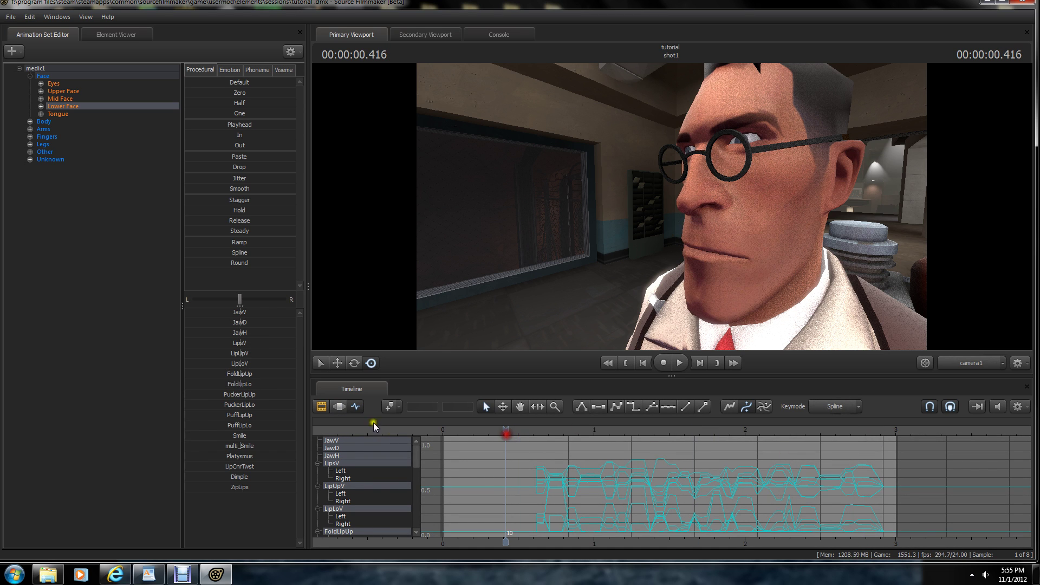
click(340, 407)
scroll(740, 501, down, 2)
scroll(740, 500, up, 2)
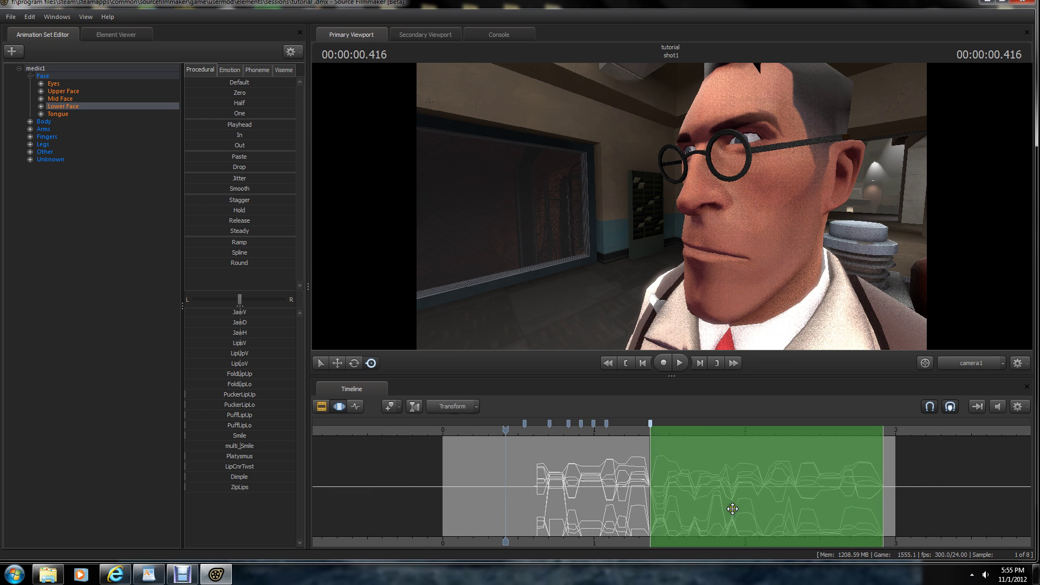
scroll(705, 501, down, 3)
scroll(699, 498, up, 3)
scroll(697, 497, down, 2)
scroll(697, 497, up, 2)
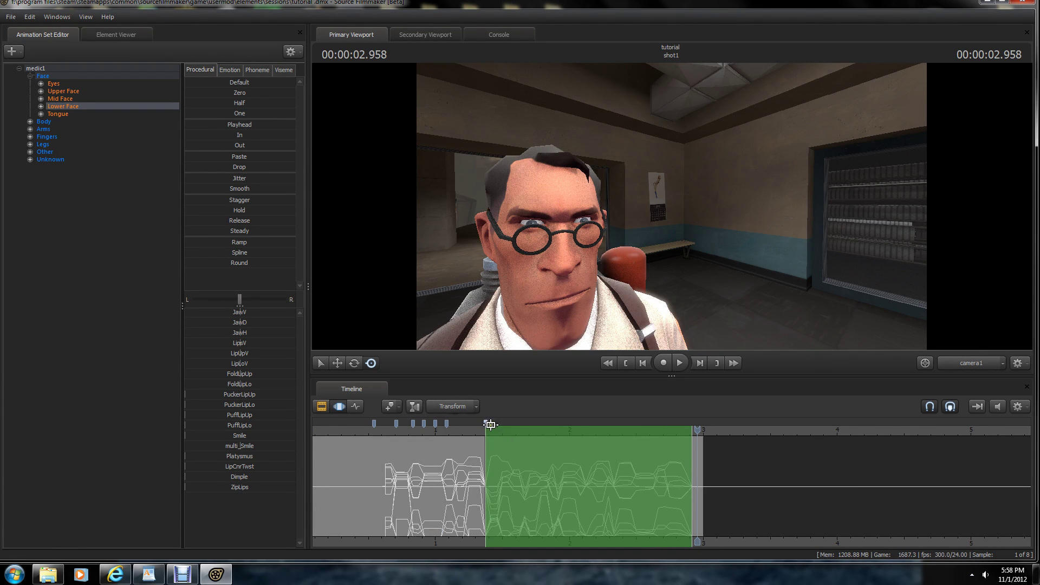
Move the playhead to about 0.46 seconds and reposition the camera1 view to frame the medic from the chest up
drag(696, 431, 359, 454)
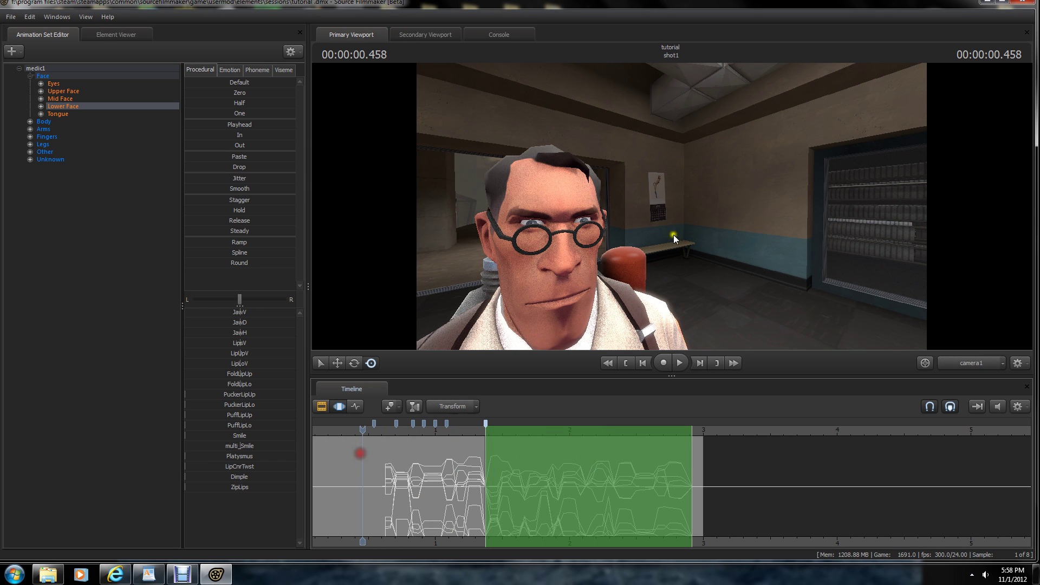
drag(762, 207, 671, 206)
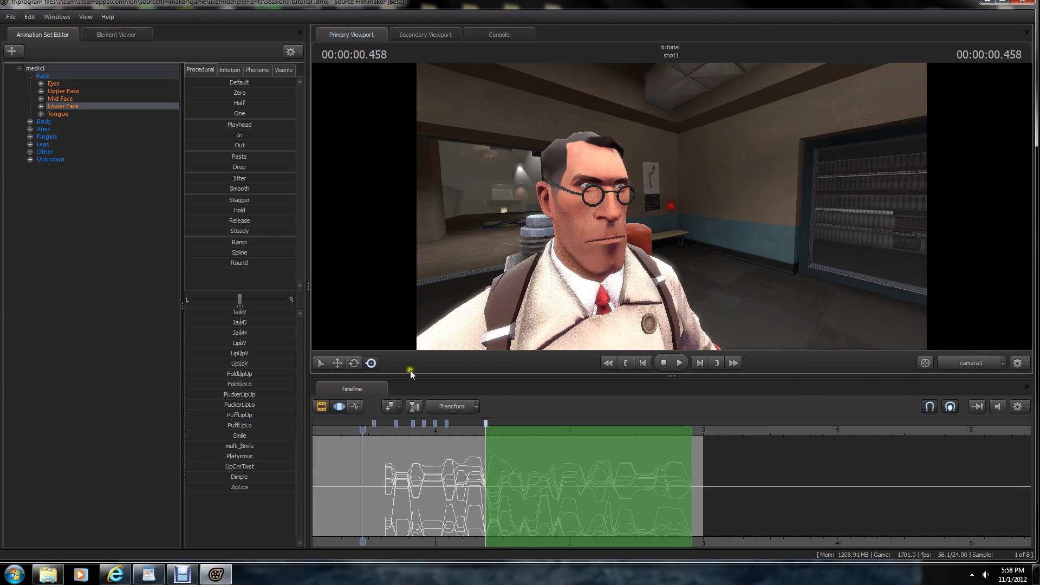
Switch to the Clip Editor and select shot1, comparing its extent with the Motion Editor's time range
click(336, 407)
scroll(599, 468, down, 3)
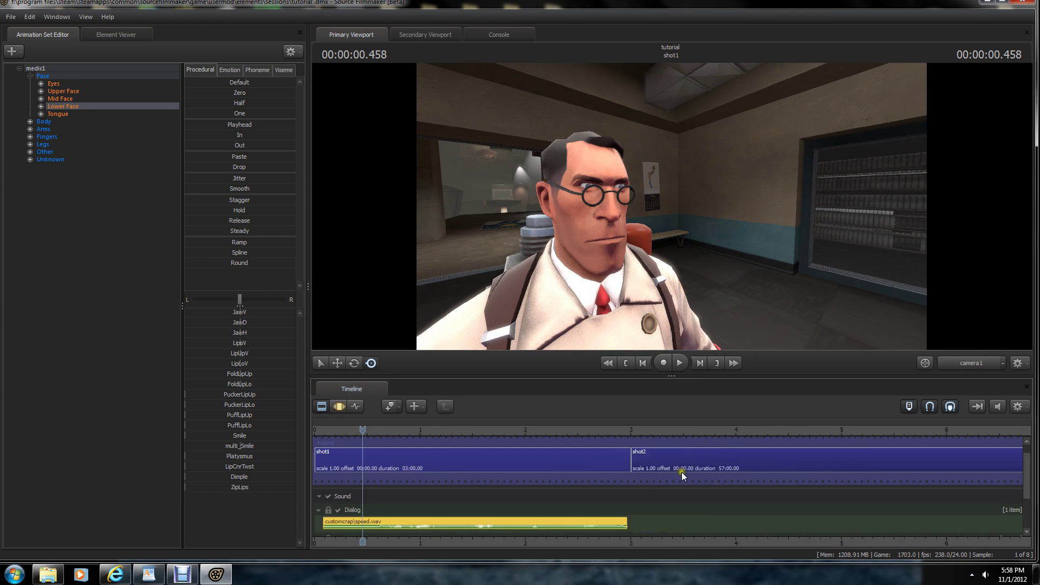
scroll(367, 506, down, 2)
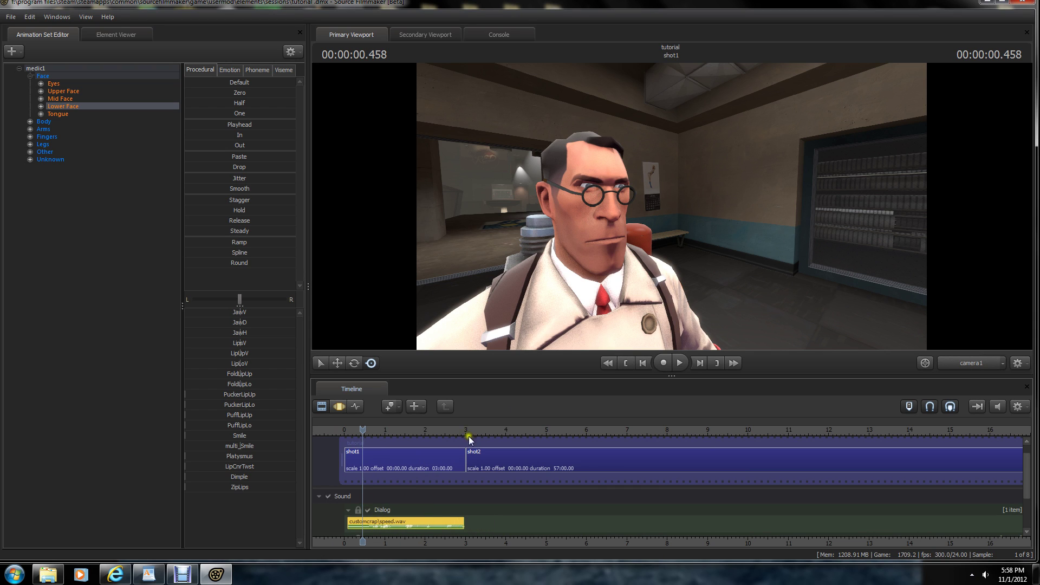
click(378, 464)
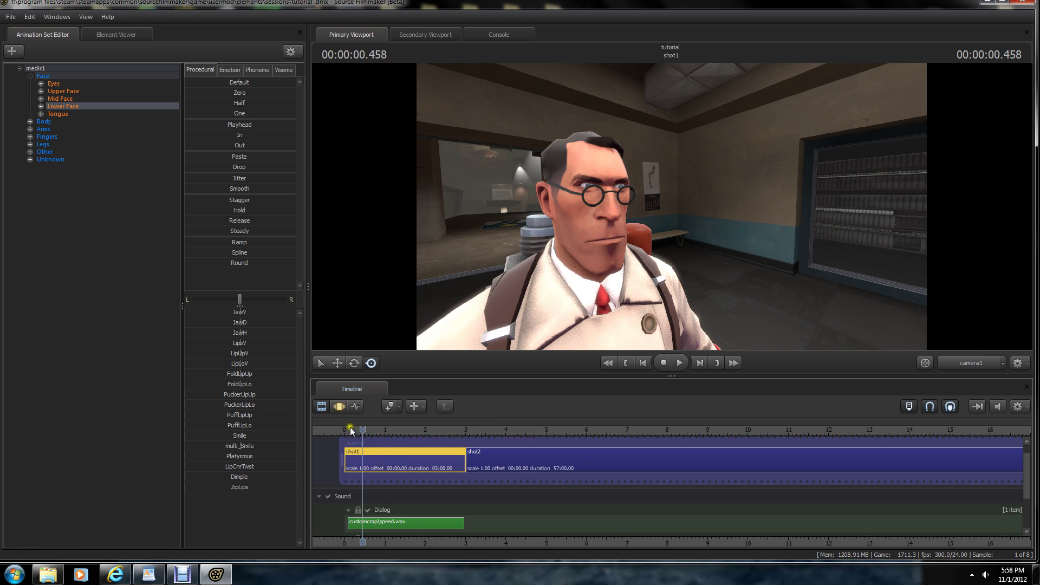
click(339, 406)
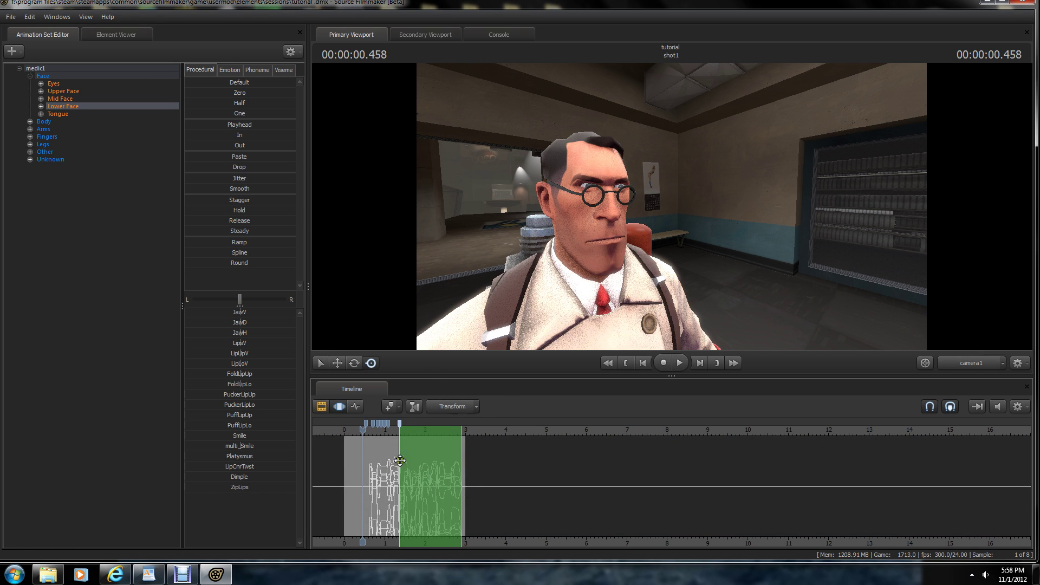
click(322, 407)
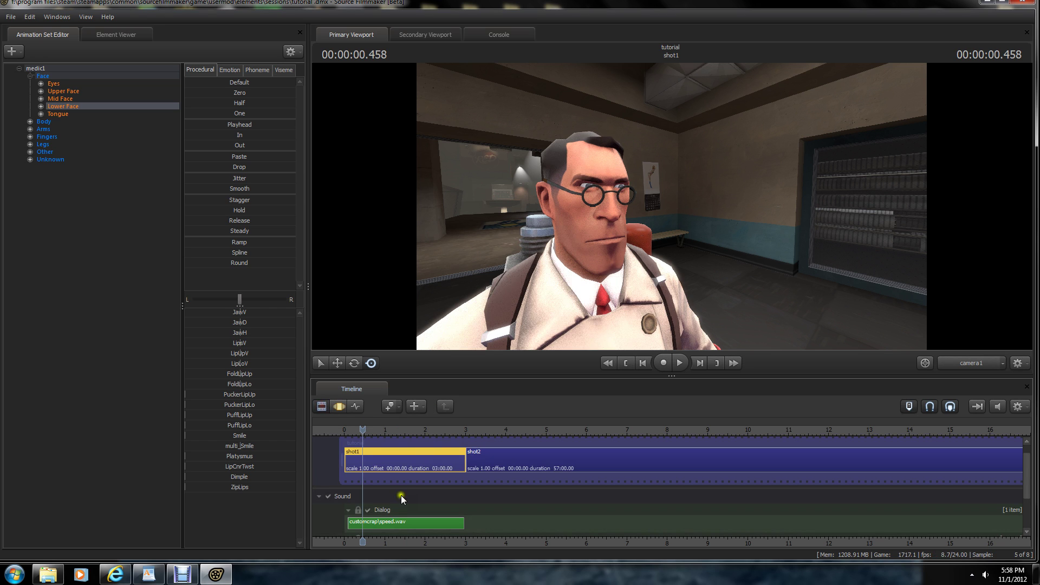
scroll(678, 505, down, 1)
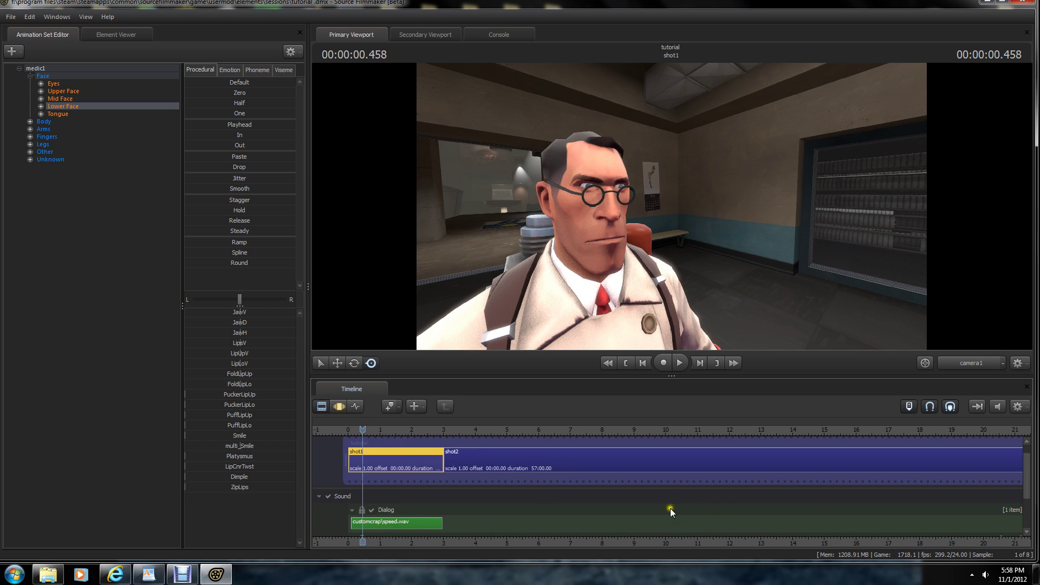
Toggle the Dialog track's lock twice and extend shot1 to a duration of 08:09 by rolling its cut with shot2
click(362, 510)
click(362, 510)
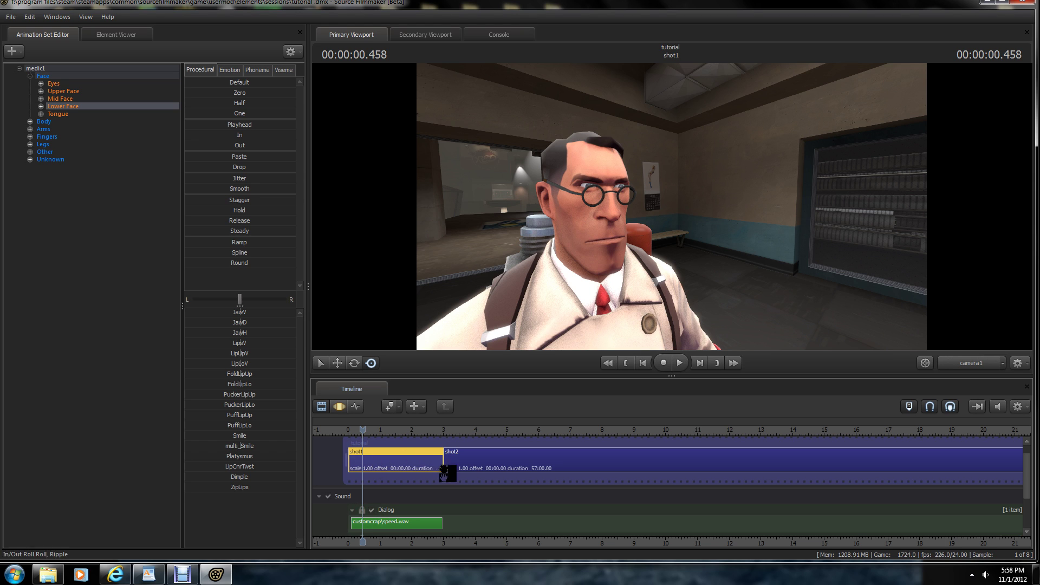
mouse_move(386, 458)
mouse_down()
mouse_move(449, 459)
mouse_move(365, 452)
mouse_move(615, 466)
mouse_up()
Reorder the shots so shot2 comes before shot1, and move the playhead to about 52.08 seconds within shot1
click(386, 462)
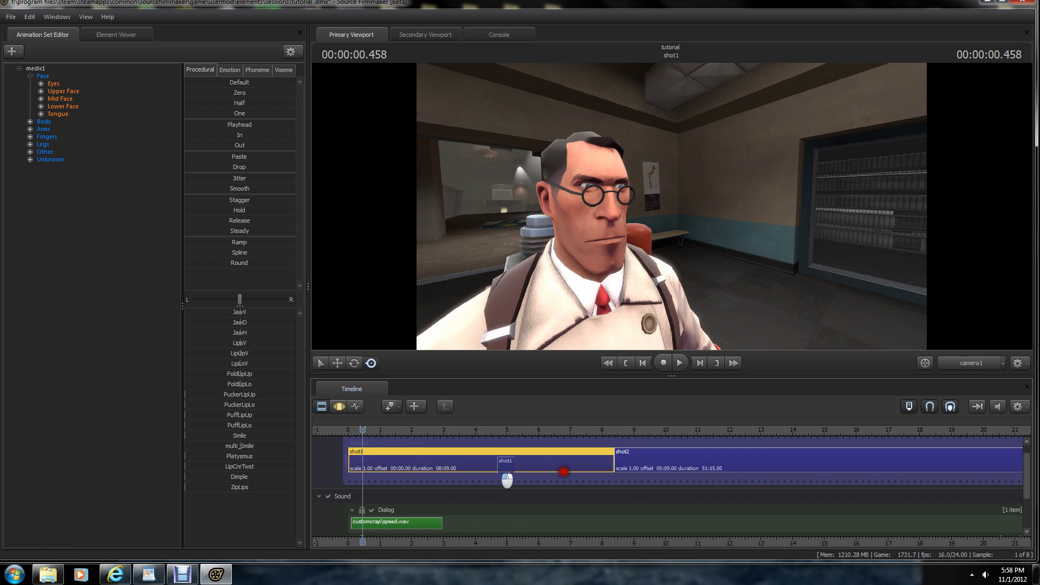
drag(460, 460, 472, 460)
drag(692, 463, 418, 463)
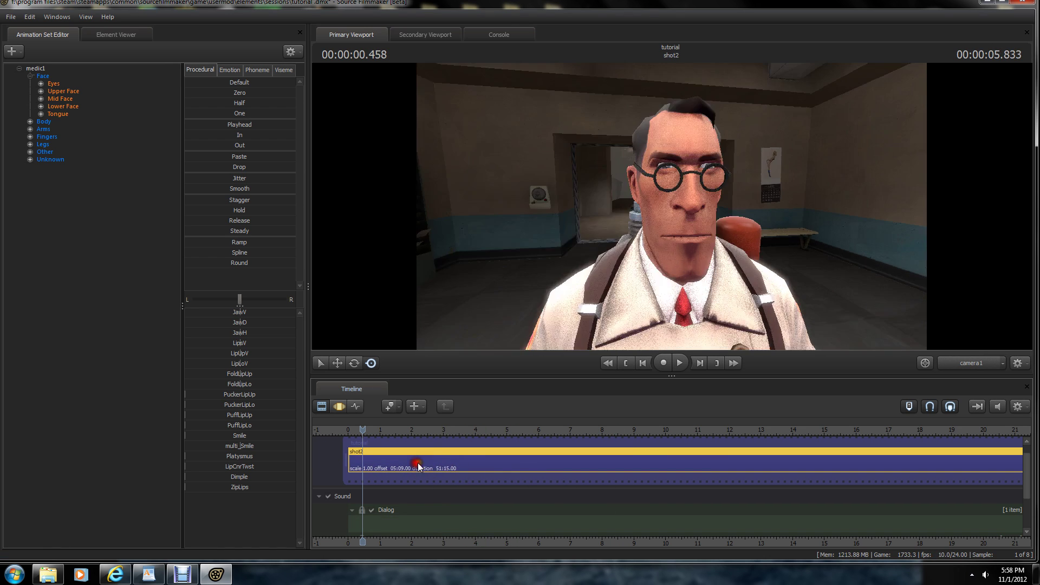
scroll(531, 489, down, 3)
scroll(531, 490, down, 7)
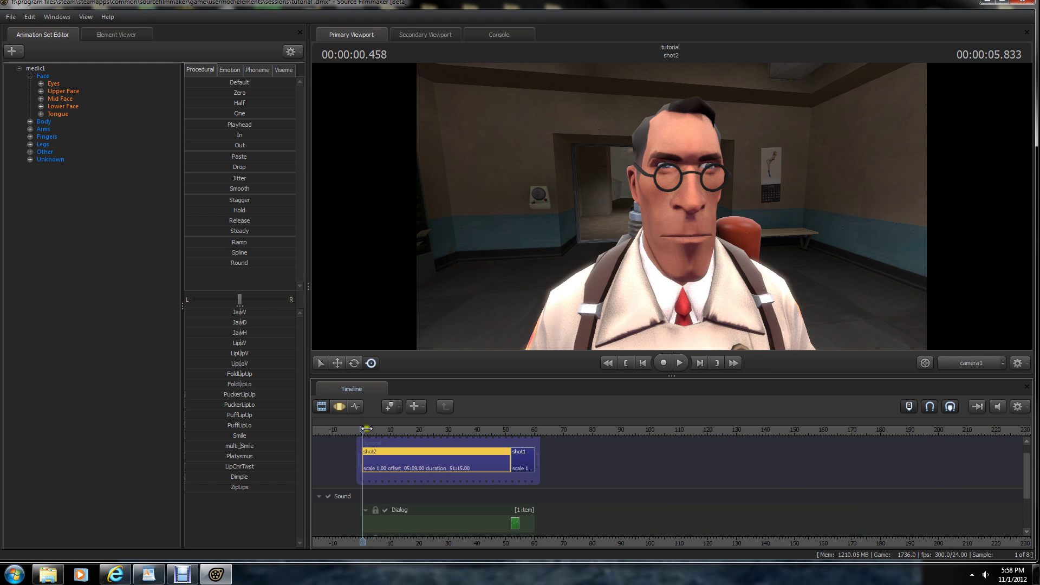
drag(367, 429, 512, 460)
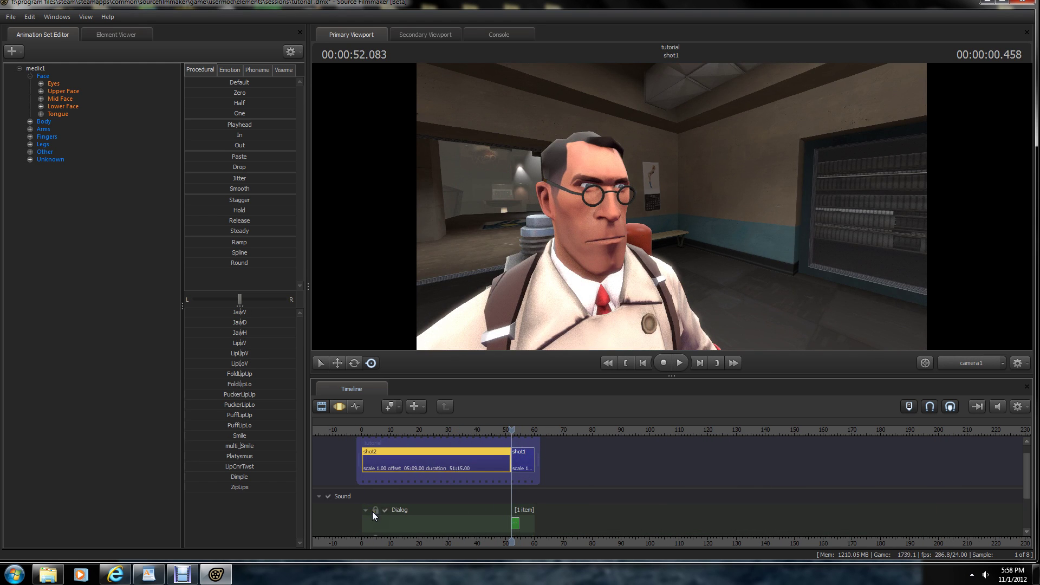
Reorder the shots so shot1 comes before shot2, and move the playhead to about 3.63 seconds within shot1
click(521, 456)
right_click(487, 458)
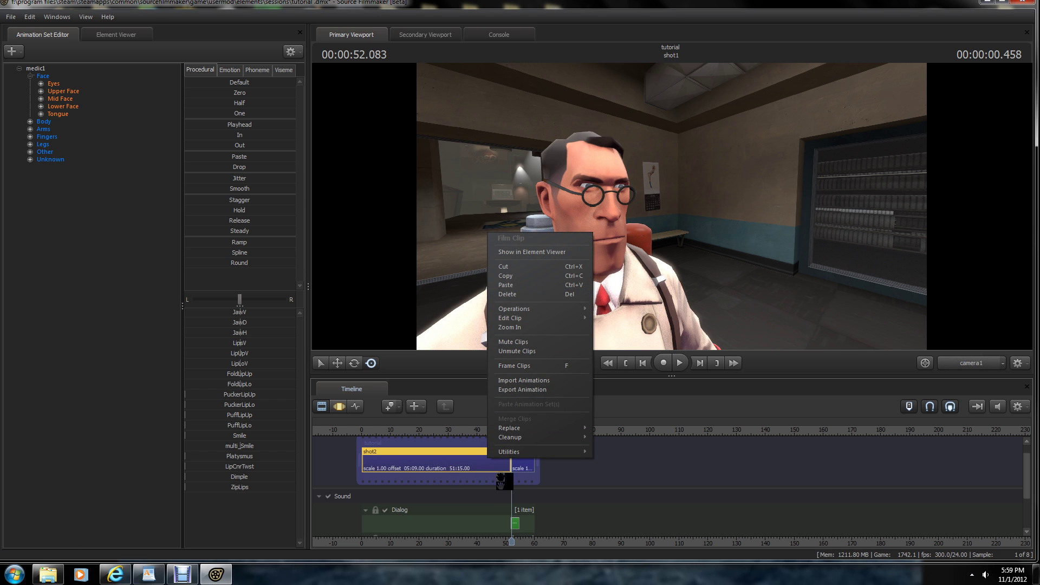
drag(525, 469, 381, 469)
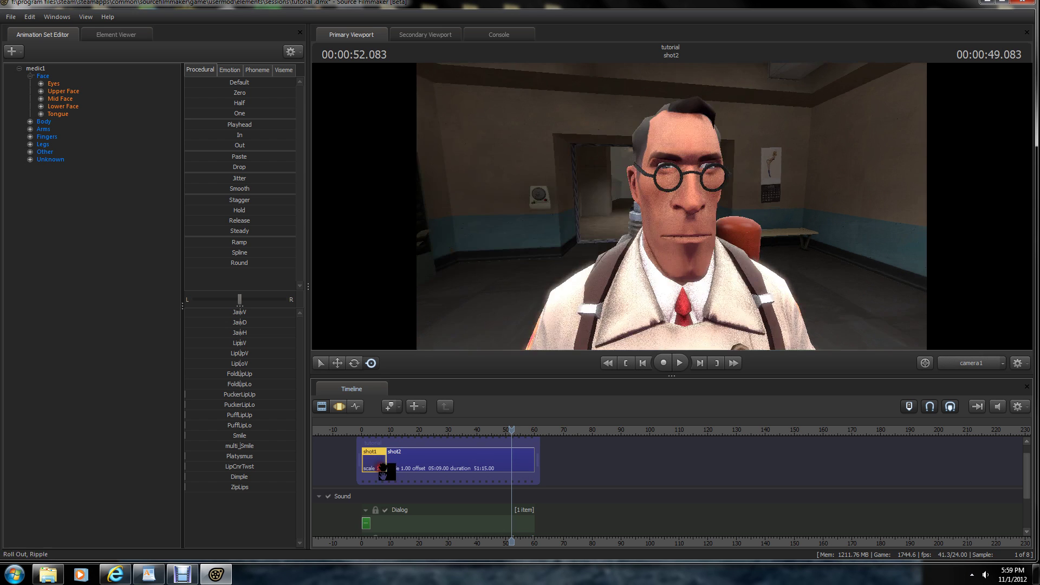
drag(507, 432, 367, 433)
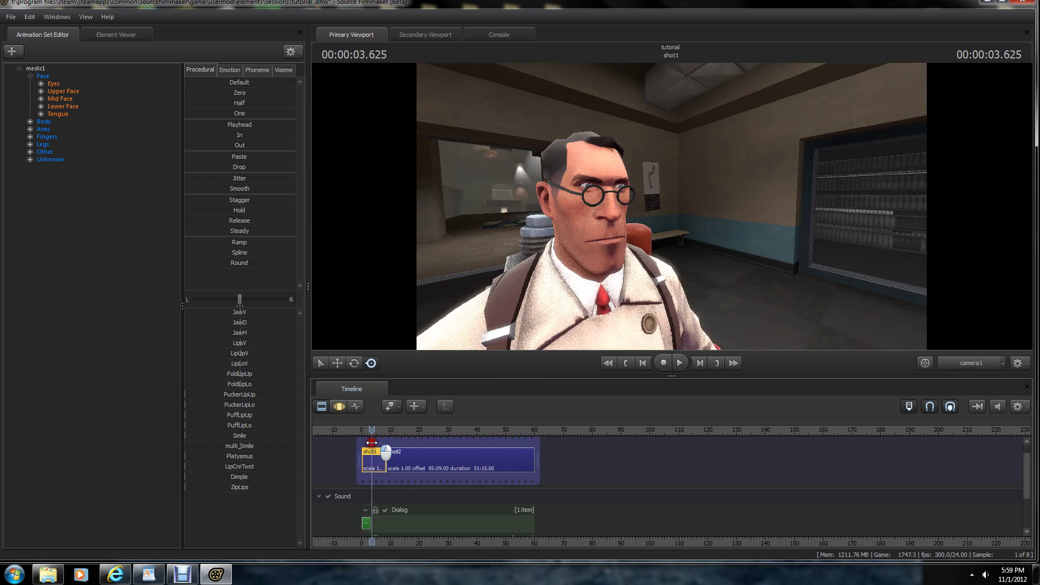
Switch to the Motion Editor, select the medic's Lower Face and Tongue control groups, and move the playhead to about 4.42 seconds
click(340, 407)
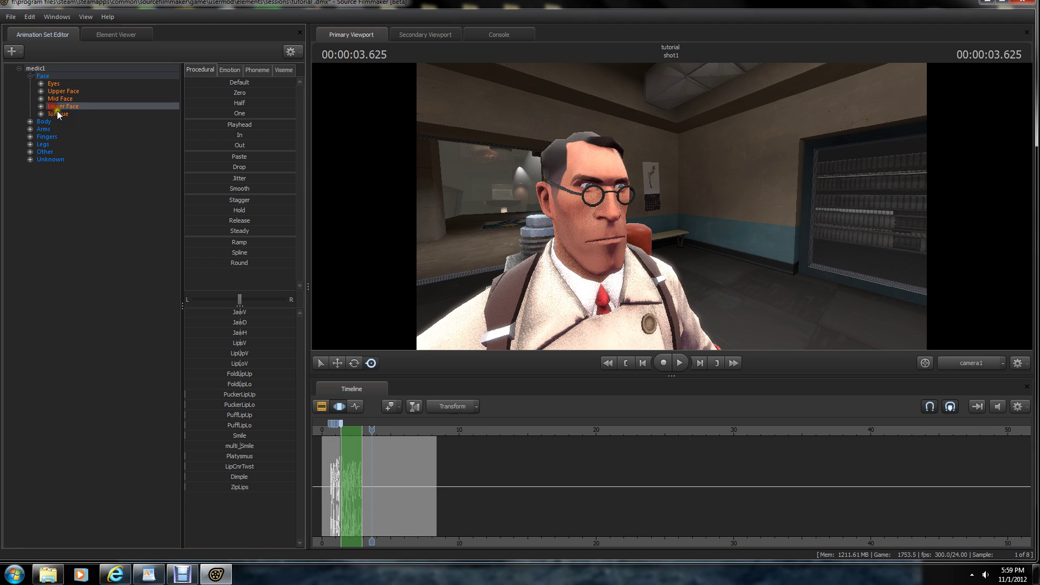
drag(51, 106, 52, 114)
middle_drag(457, 533, 684, 537)
scroll(574, 439, up, 10)
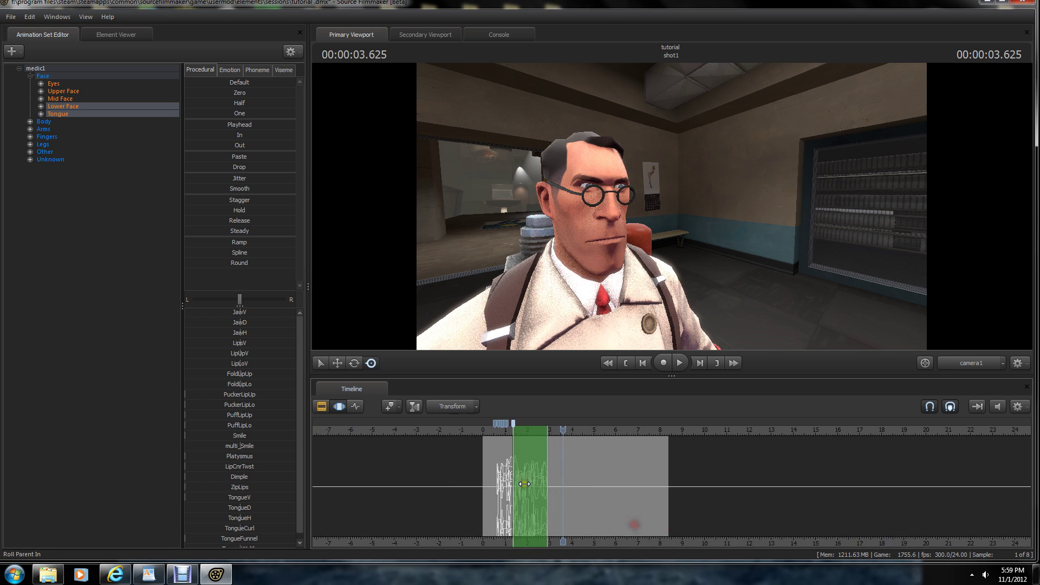
drag(414, 448, 635, 447)
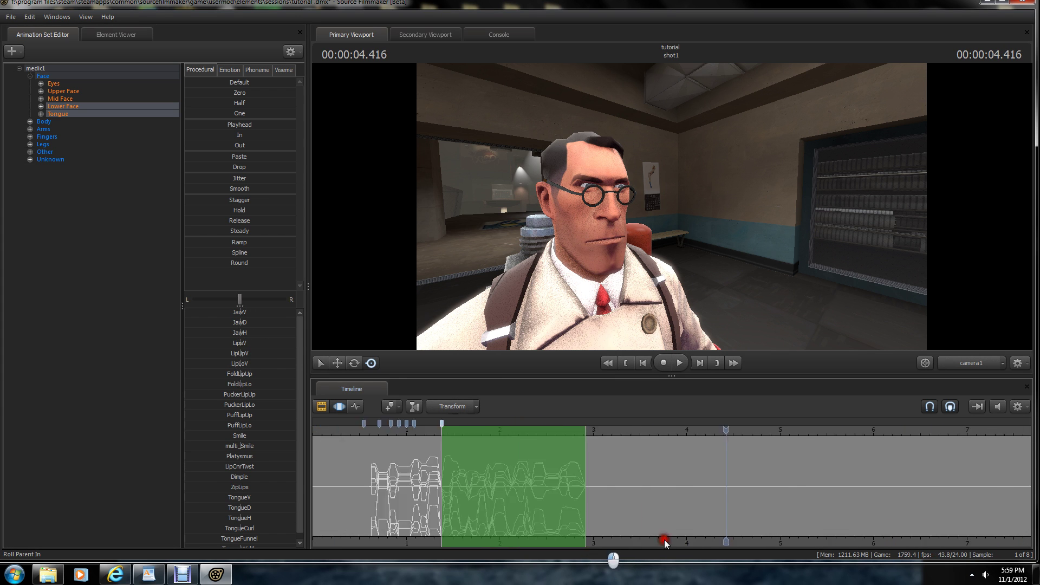